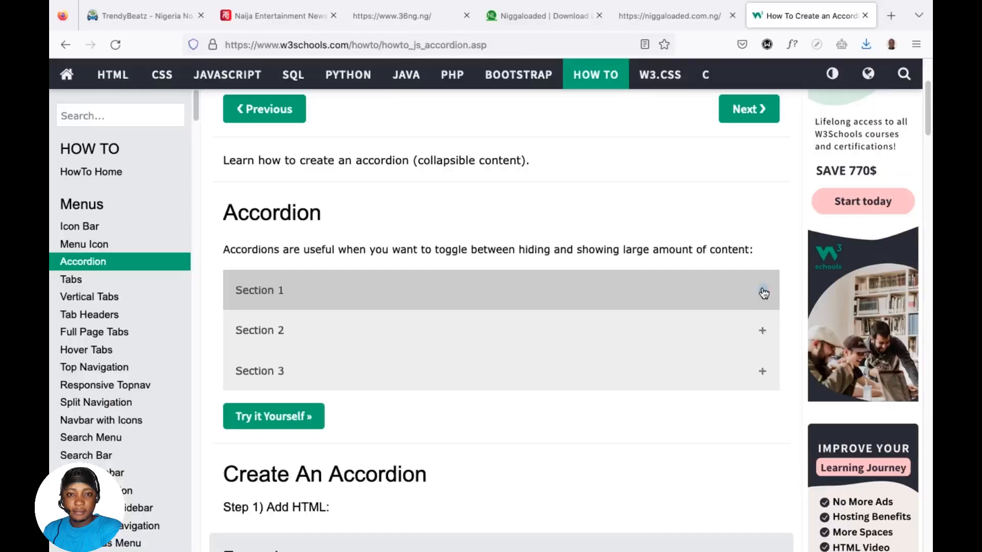
- Try the accordion demo on the web page by expanding and collapsing Section 1 and Section 2
left_click(764, 291)
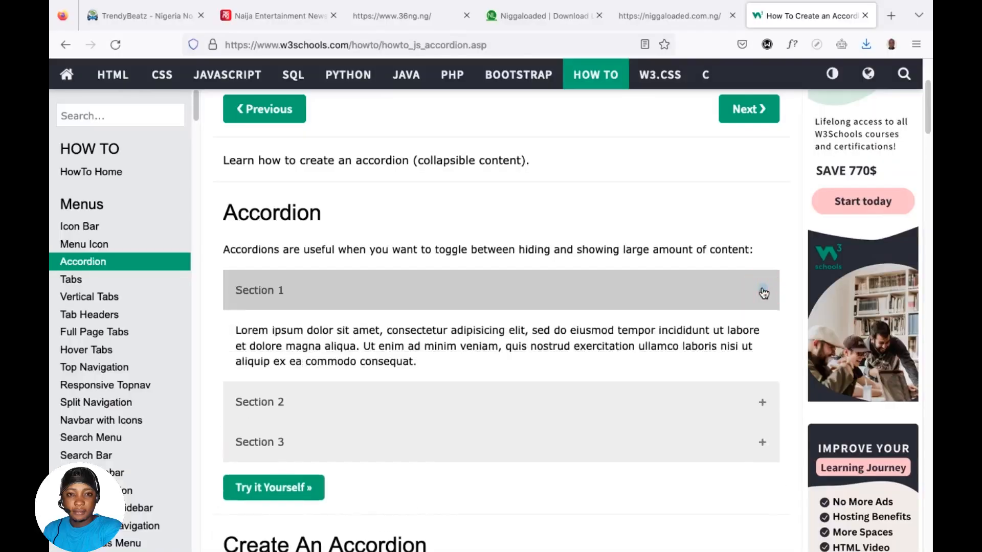
left_click(763, 293)
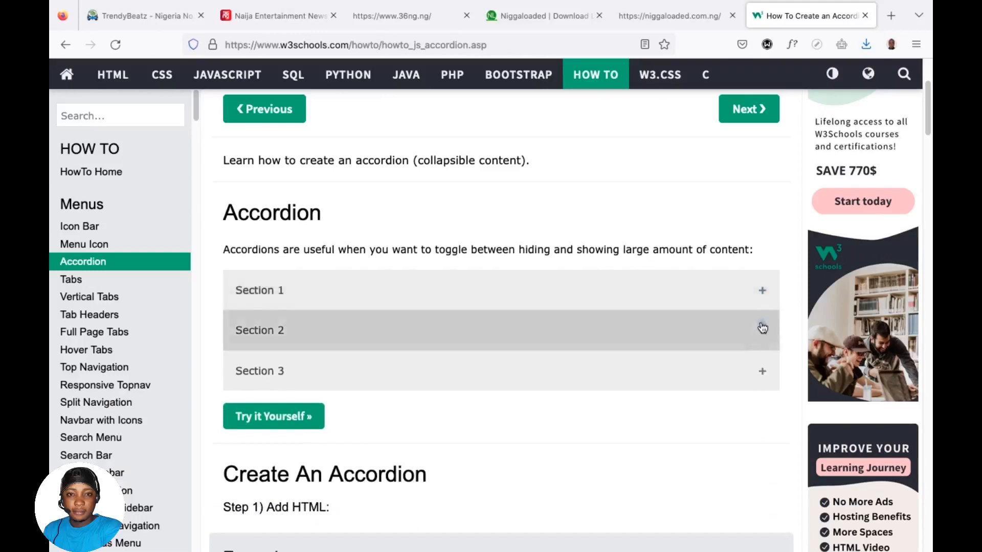
left_click(764, 294)
left_click(763, 296)
left_click(763, 335)
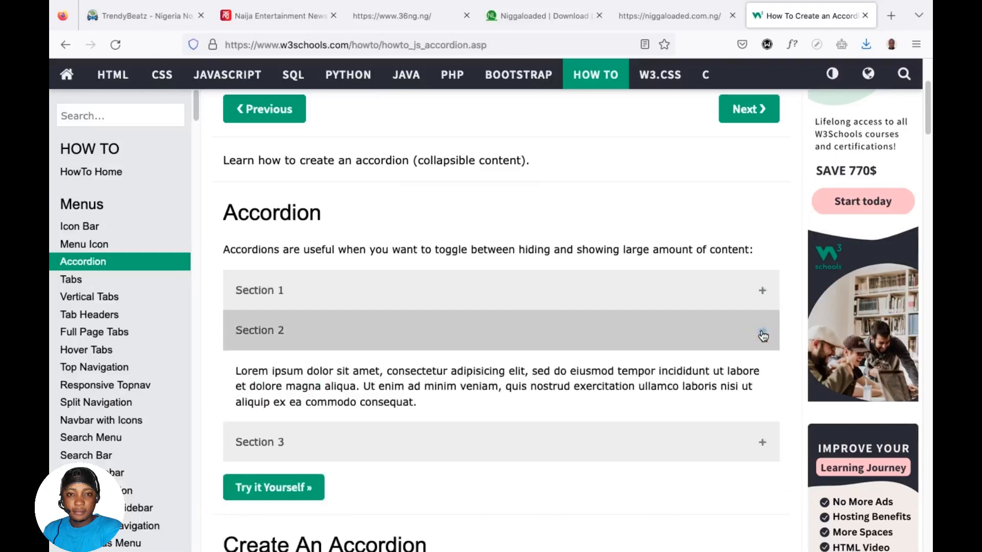
left_click(763, 335)
left_click(763, 335)
left_click(762, 333)
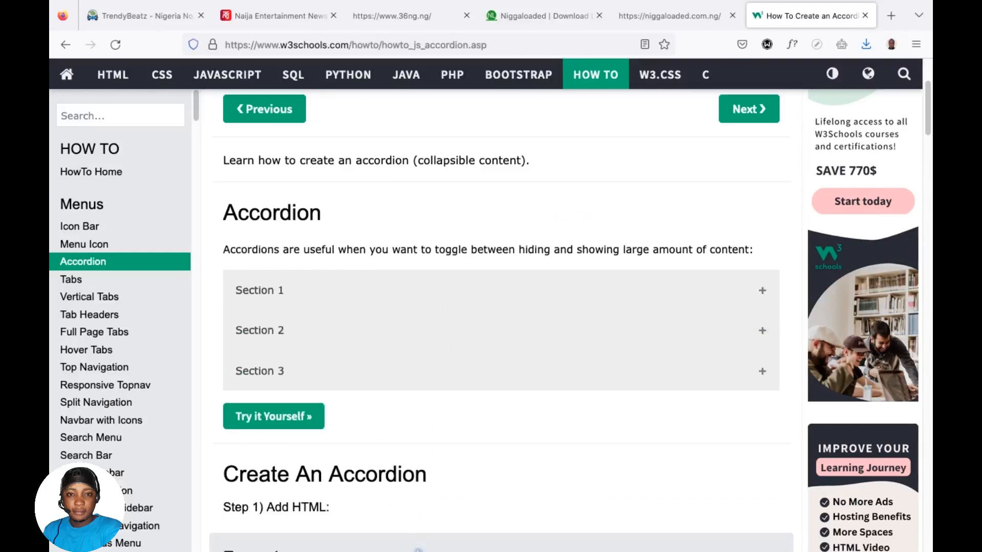
- Switch to the blank Figma draft and add a frame with the 1440 × 1024 Desktop preset
key("ctrl+Left")
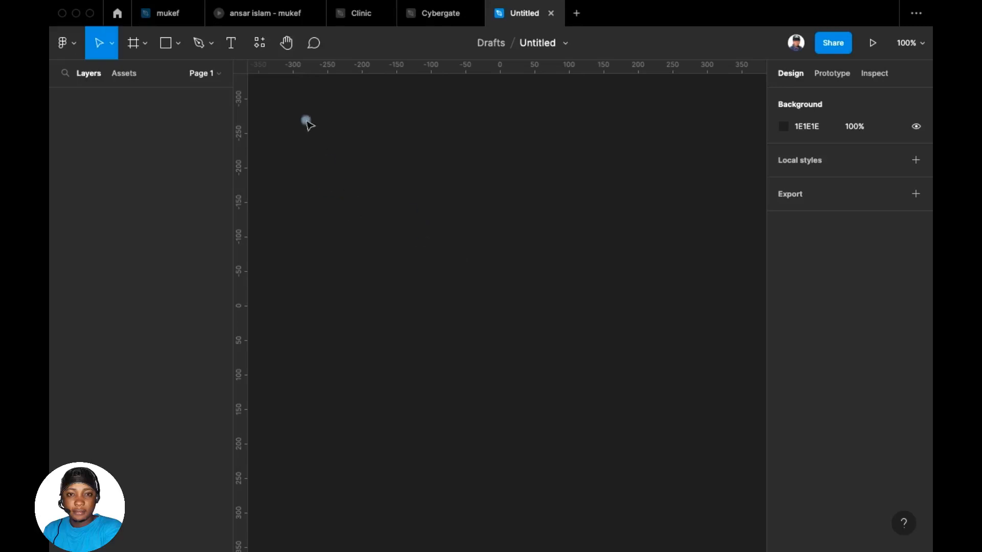
left_click(134, 44)
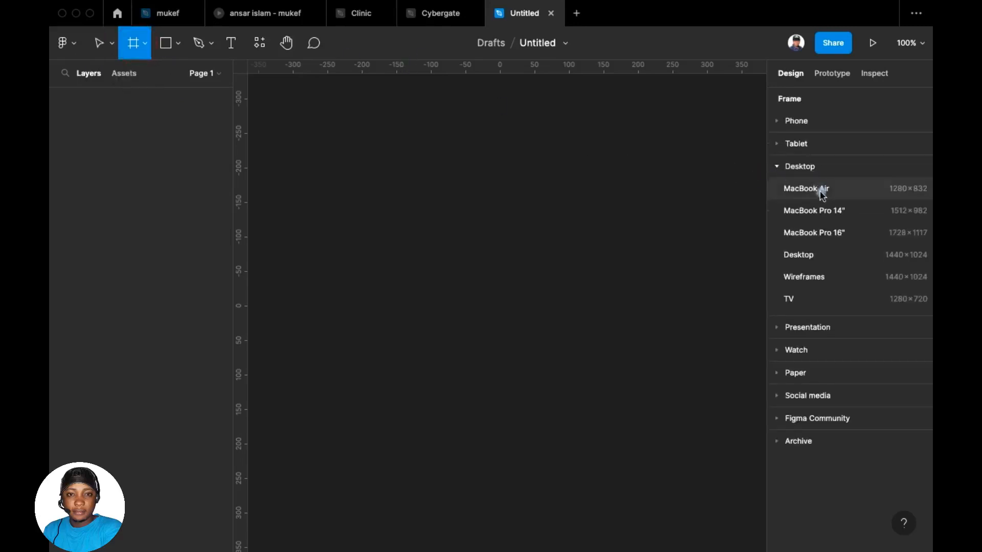
left_click(813, 256)
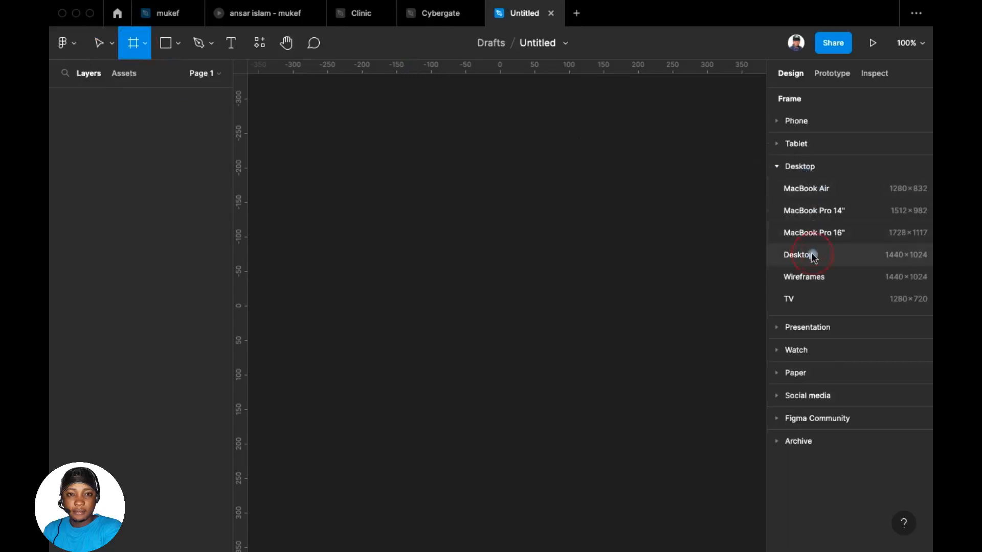
scroll(417, 208, "down", 3)
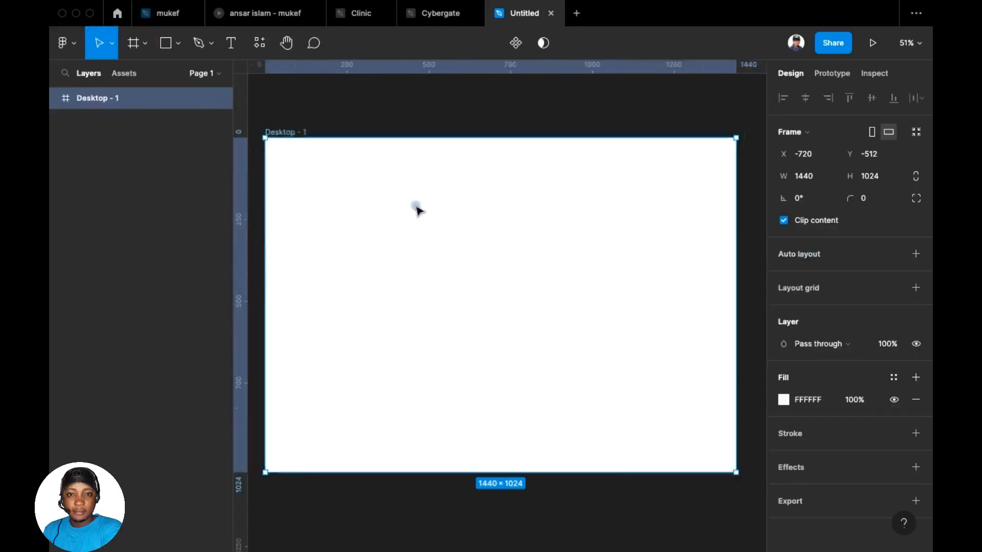
left_click(462, 108)
scroll(438, 208, "up", 2)
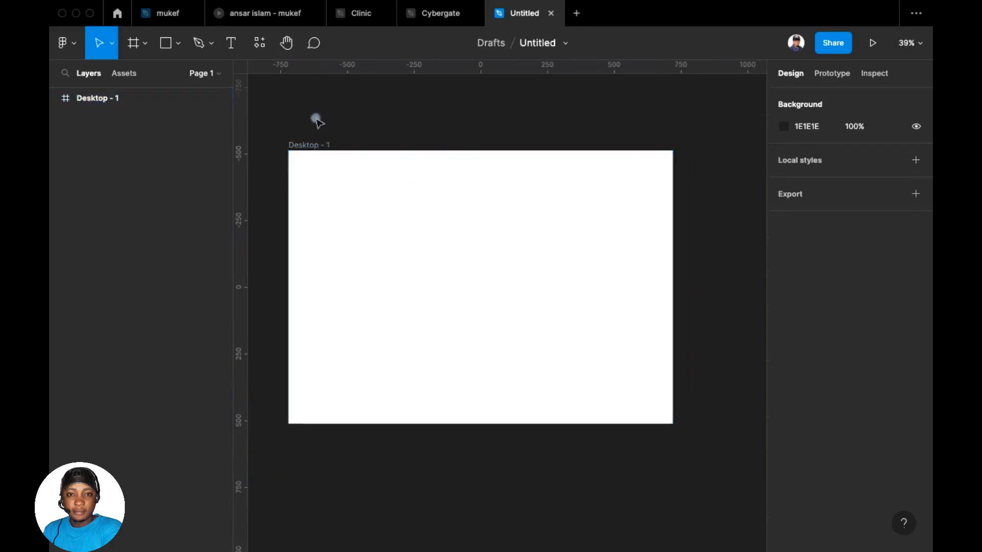
left_click(309, 146)
left_click(388, 119)
left_click(409, 201)
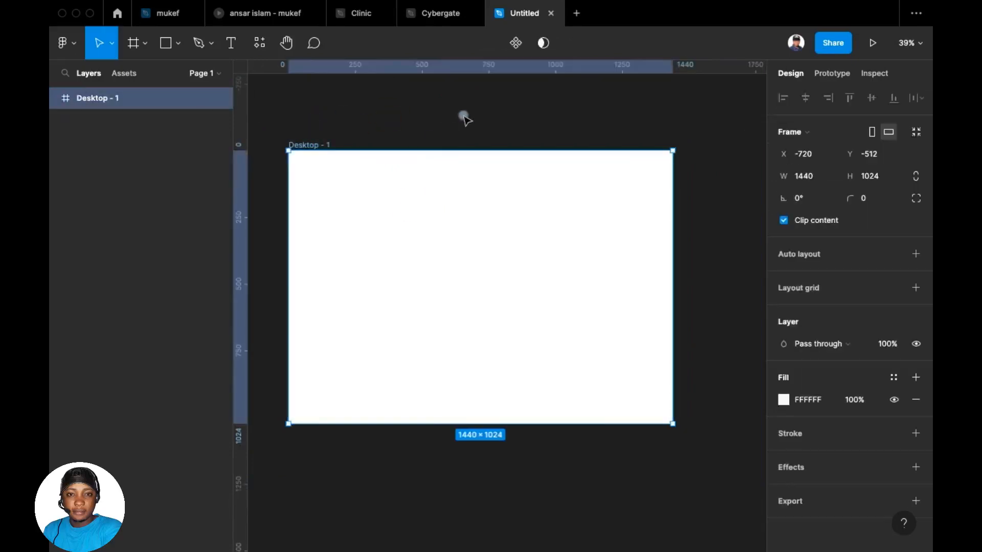
scroll(428, 148, "right", 1)
scroll(428, 148, "up", 1)
scroll(429, 150, "down", 3)
scroll(453, 151, "up", 1)
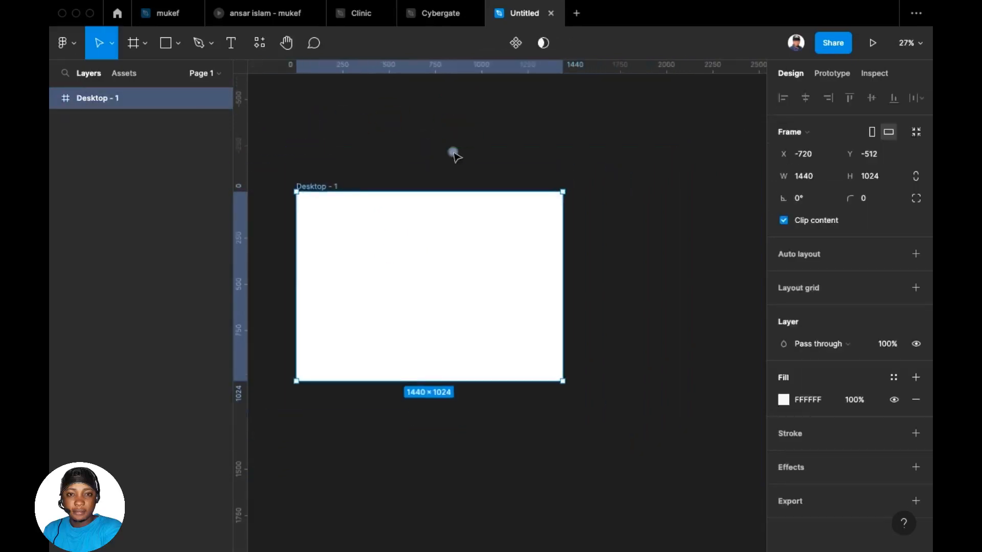
scroll(460, 182, "right", 1)
scroll(460, 182, "down", 1)
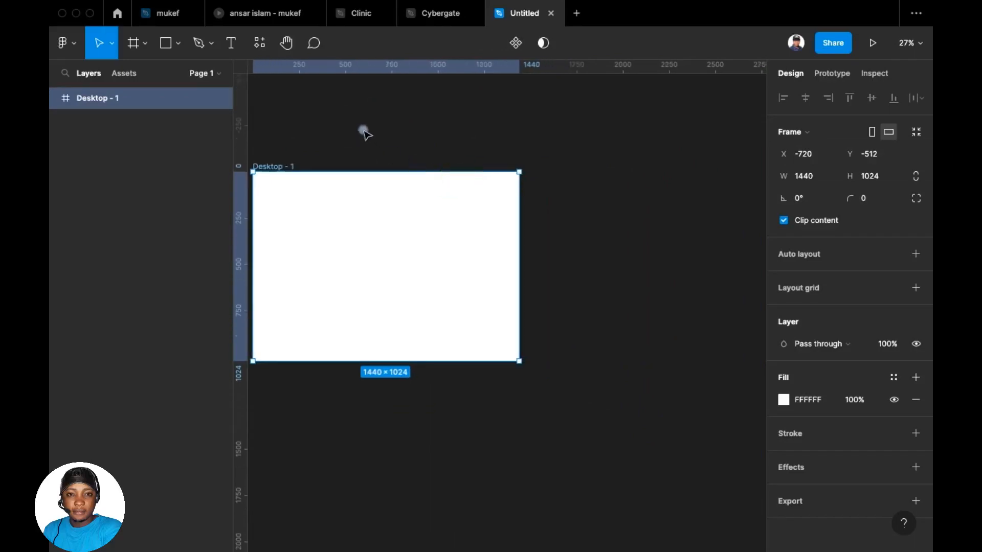
scroll(355, 153, "left", 1)
scroll(355, 153, "down", 1)
scroll(369, 144, "up", 2)
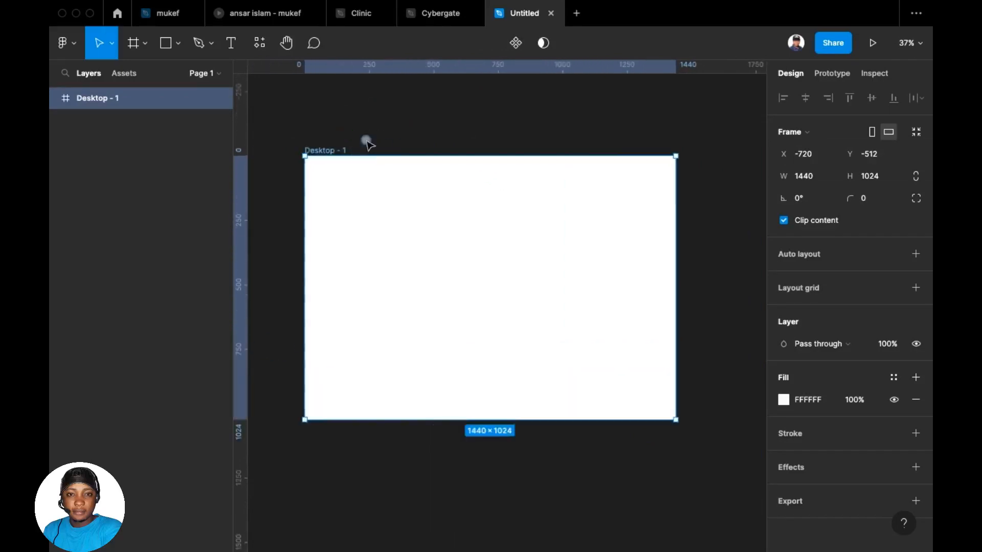
- Add a layout grid to the Desktop - 1 frame and change its type to columns
left_click(331, 152)
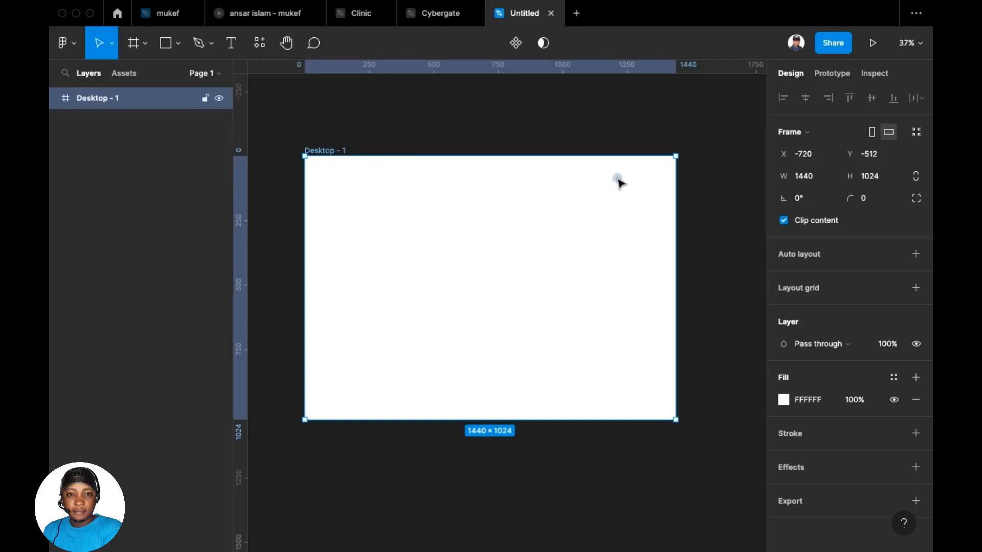
left_click(341, 150)
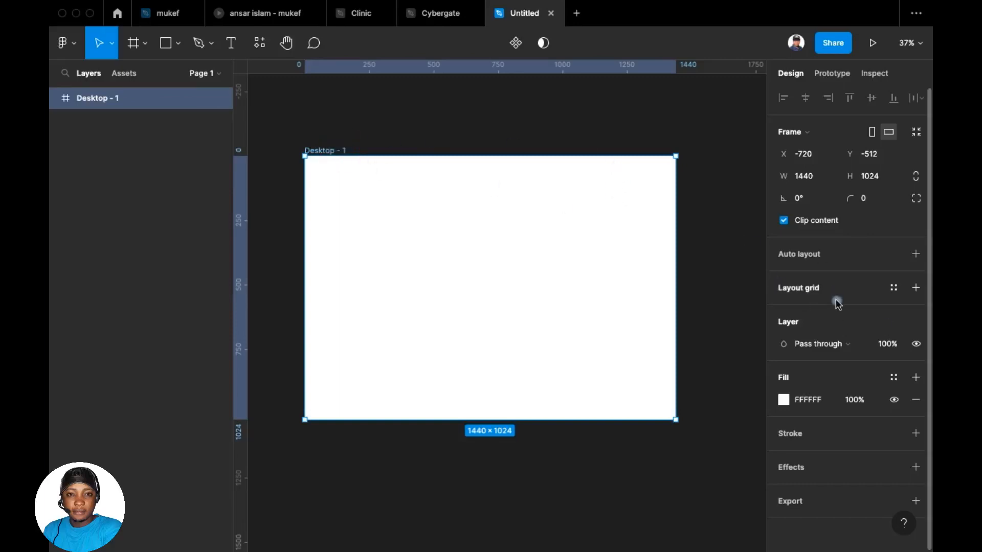
left_click(915, 288)
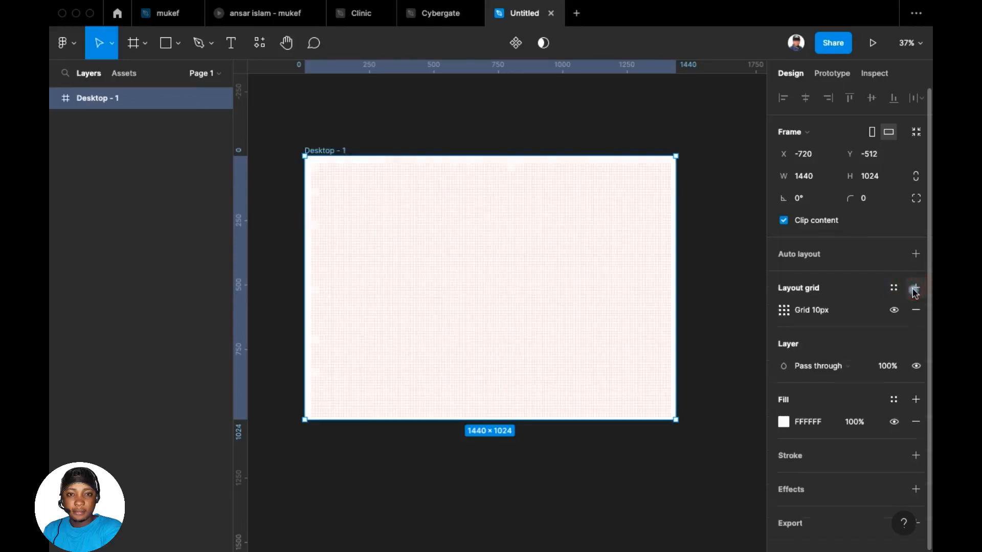
left_click(783, 310)
left_click(648, 314)
left_click(656, 330)
- Set the layout grid's column count to 12
left_click(629, 367)
key("Up")
key("Up")
key("Up")
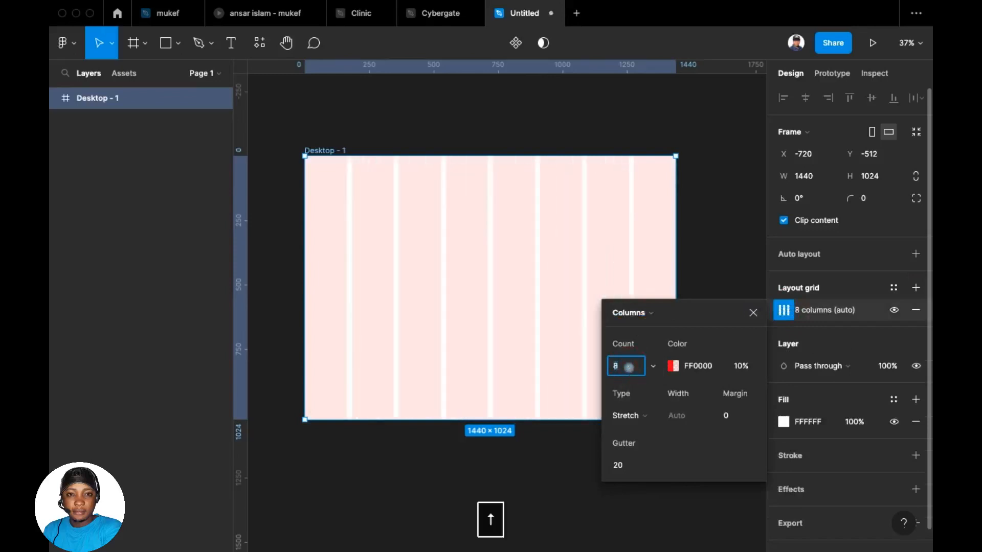
key("Up")
key("Up")
key("Up")
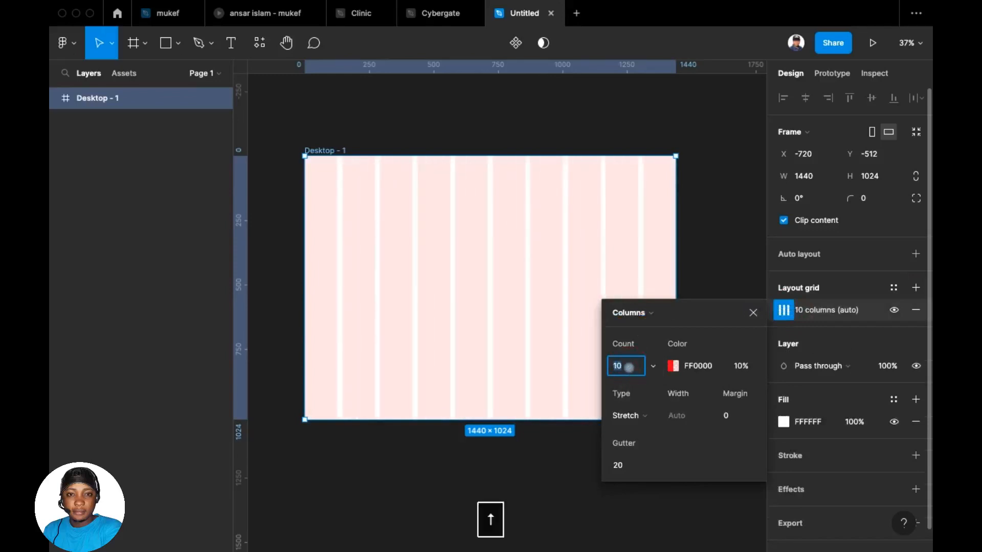
key("Up")
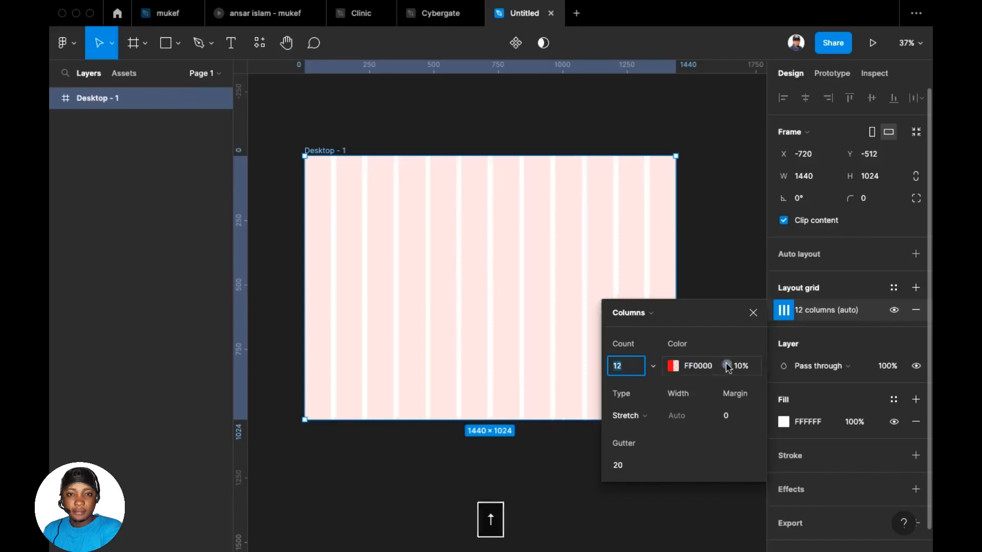
- Set the column grid's margin to 100 and its gutter to 24, closing the grid settings
left_click(735, 423)
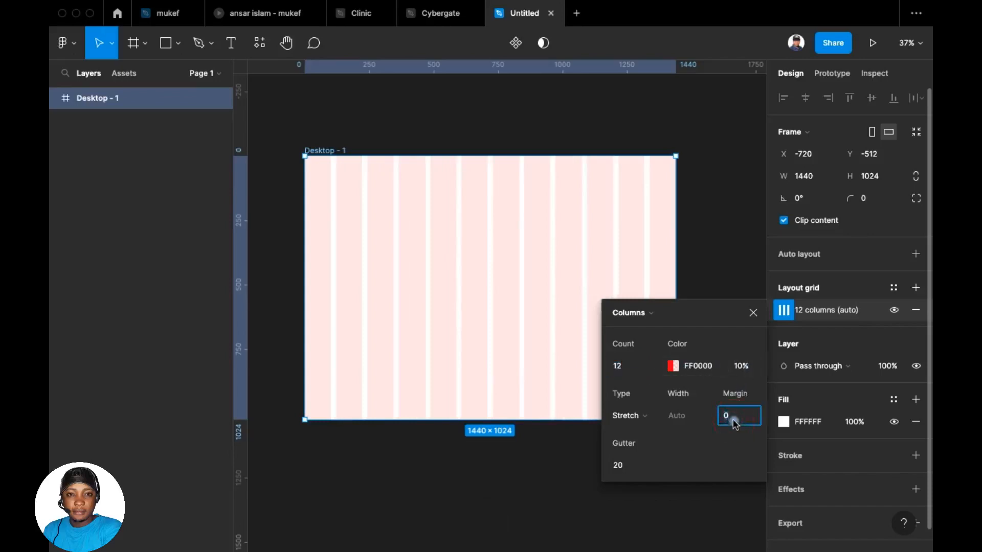
type("100")
left_click(634, 464)
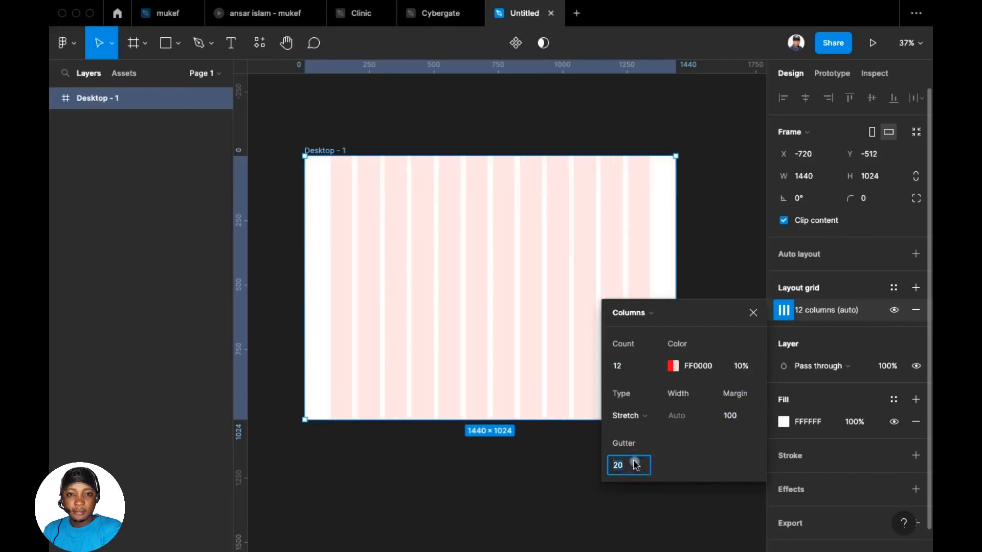
type("24")
key("Return")
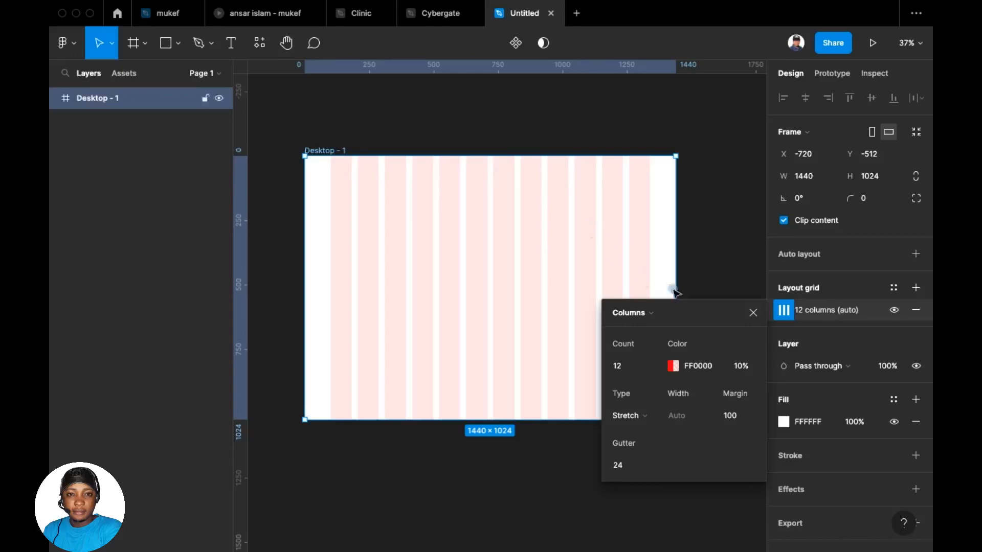
left_click(753, 315)
scroll(473, 397, "up", 1)
scroll(450, 330, "up", 1)
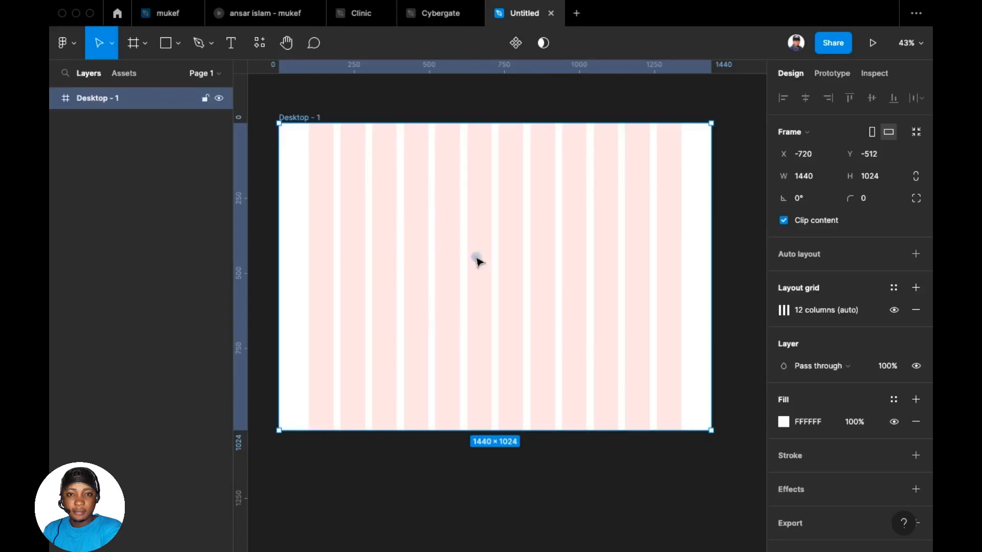
- Draw a 1240 px wide frame spanning all twelve columns near the top of Desktop - 1 and set its height to 60
left_click(133, 44)
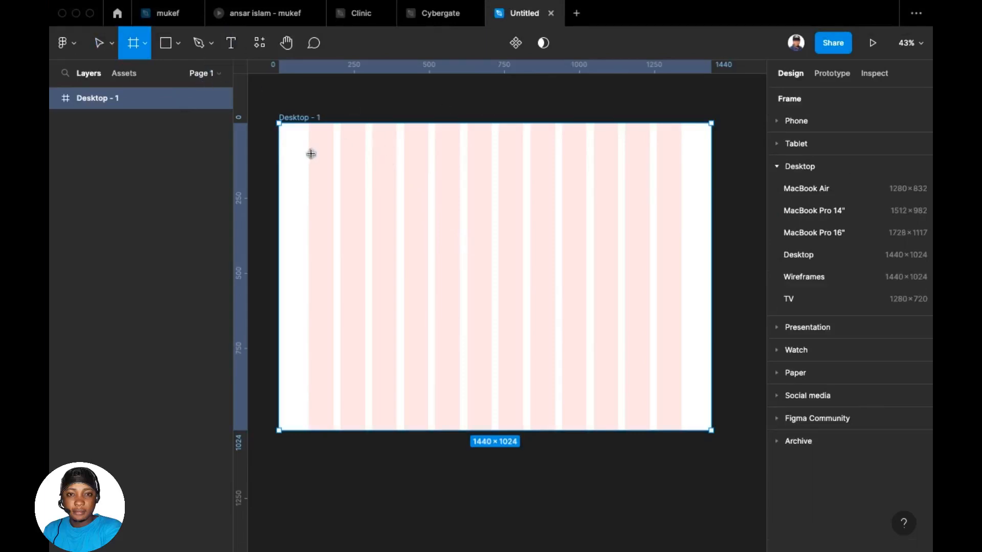
scroll(465, 185, "right", 5)
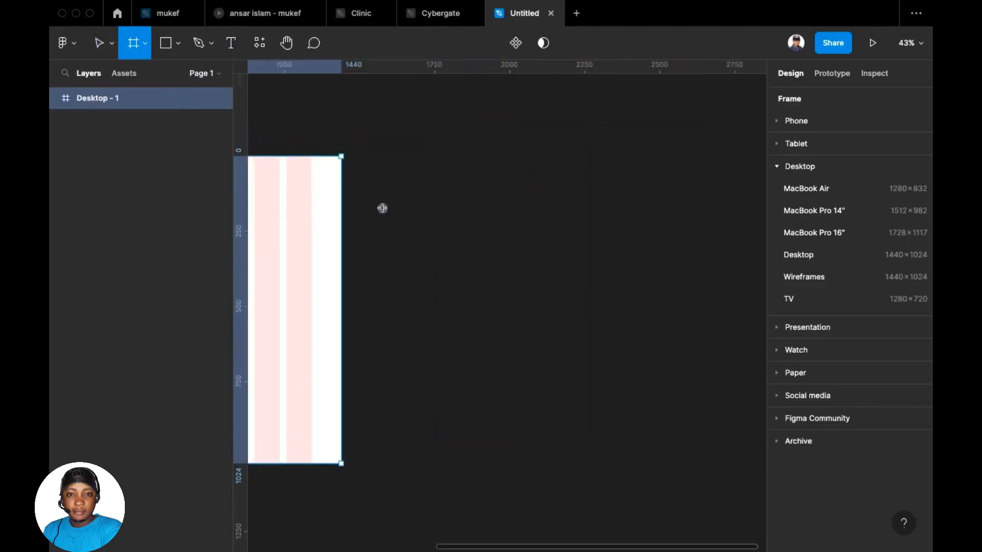
scroll(424, 210, "left", 3)
left_click_drag(285, 174, 657, 198)
left_click(872, 181)
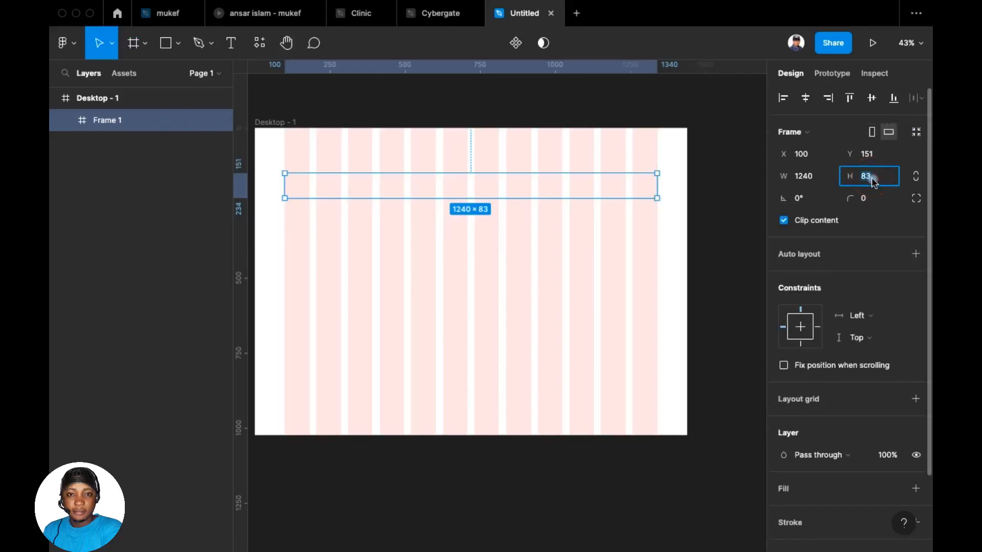
type("60")
key("Return")
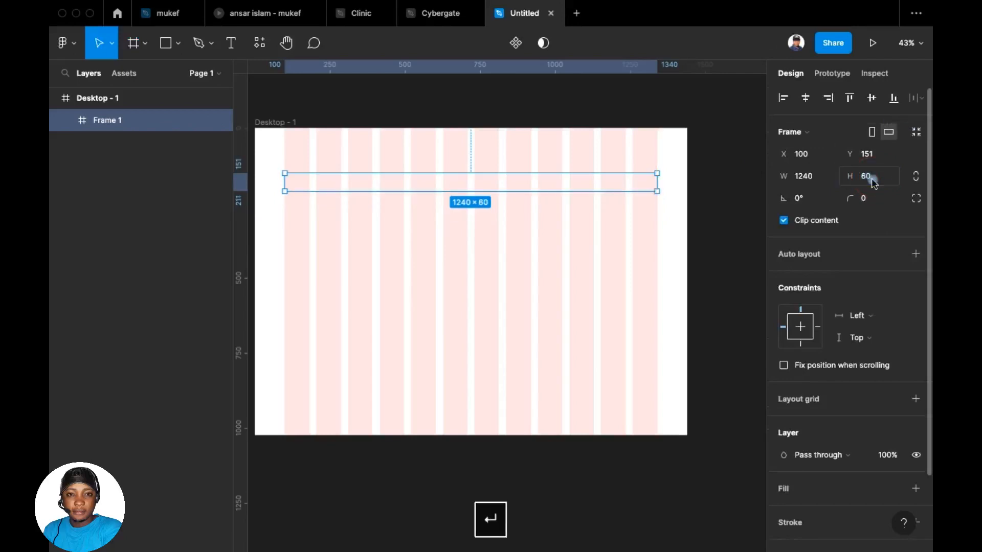
- Give the 1240 × 60 frame a white fill (FFFFFF) and move it out of Desktop - 1 onto the empty canvas beside it
scroll(434, 269, "up", 3)
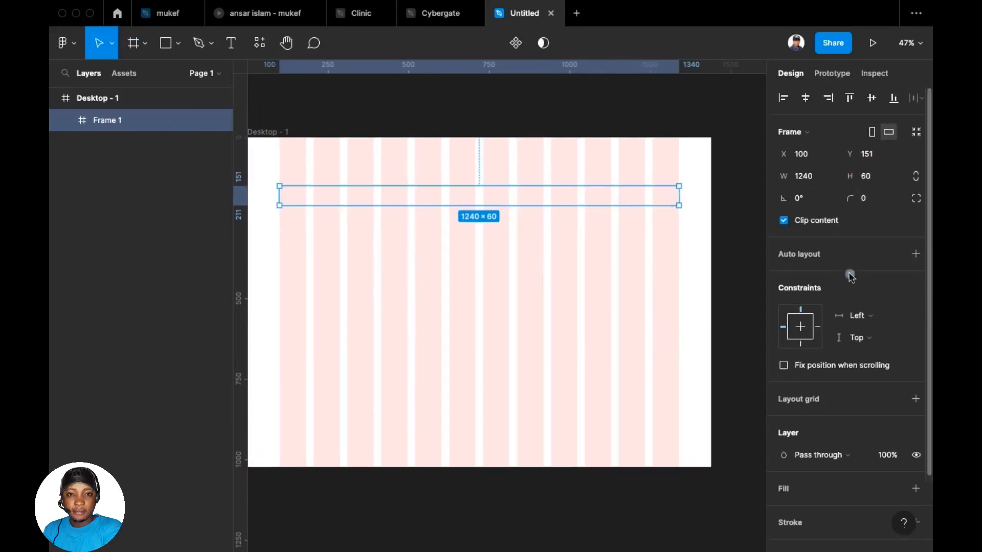
scroll(924, 316, "down", 1)
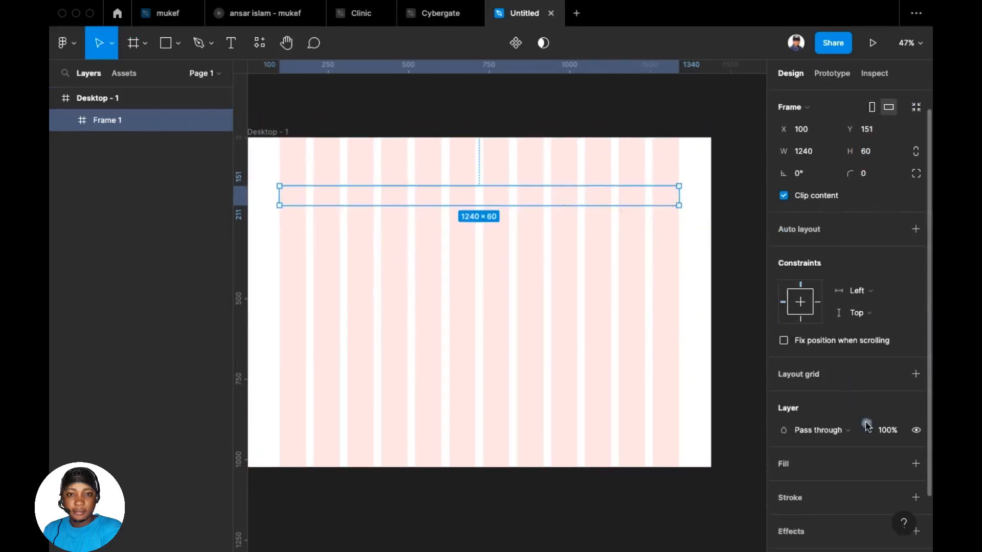
left_click(916, 463)
scroll(543, 333, "right", 4)
scroll(410, 331, "down", 4)
left_click_drag(401, 248, 727, 242)
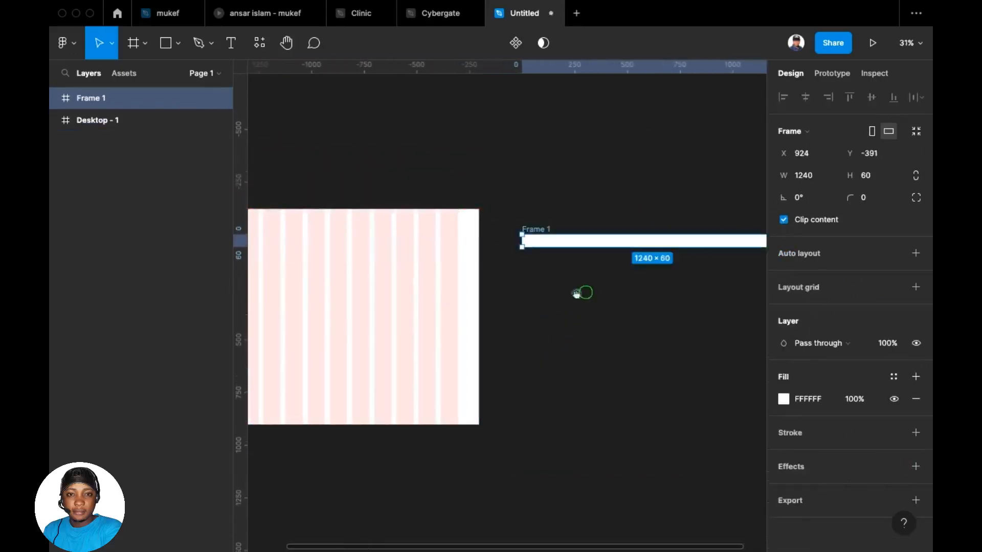
- Rename the 1240 × 60 frame as default
scroll(577, 291, "up", 5)
double_click(354, 217)
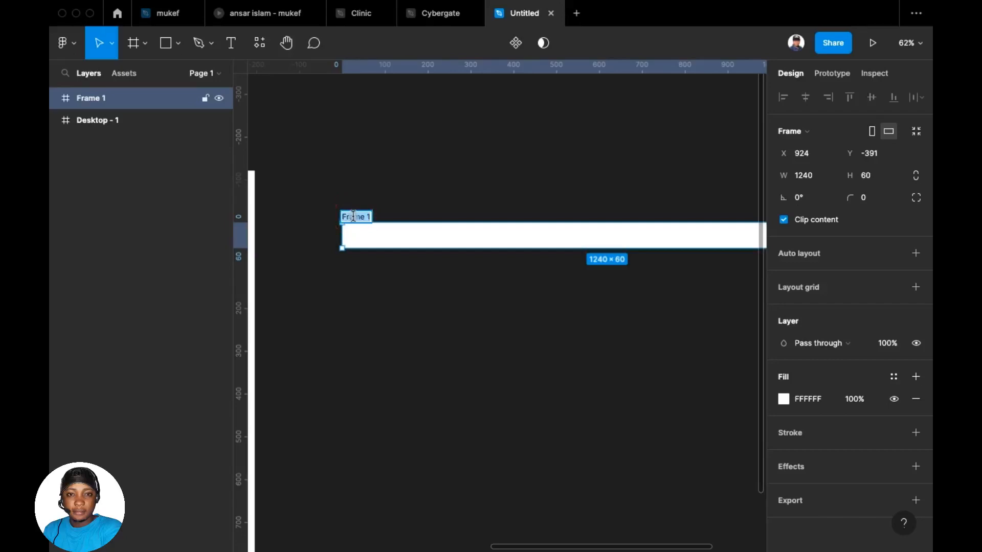
type("de")
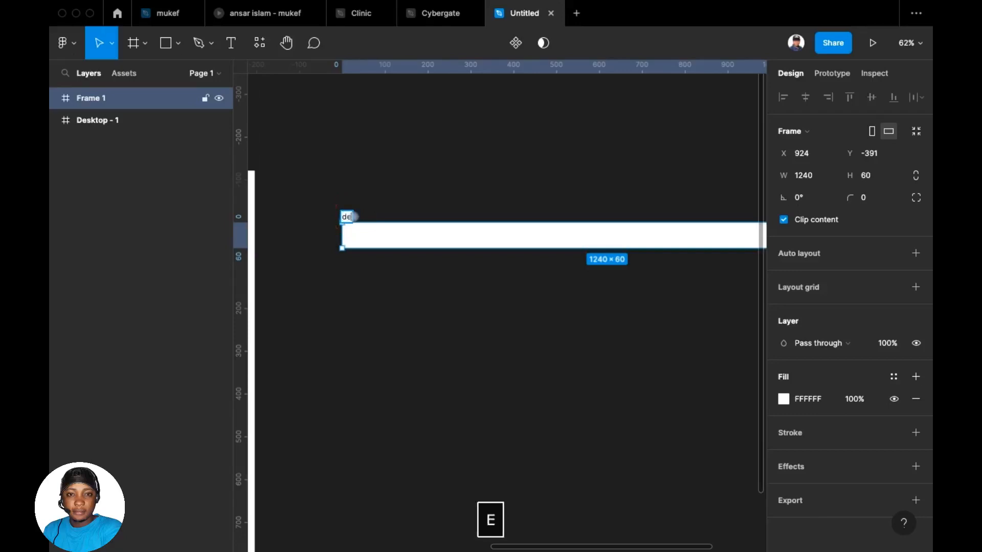
type("fault")
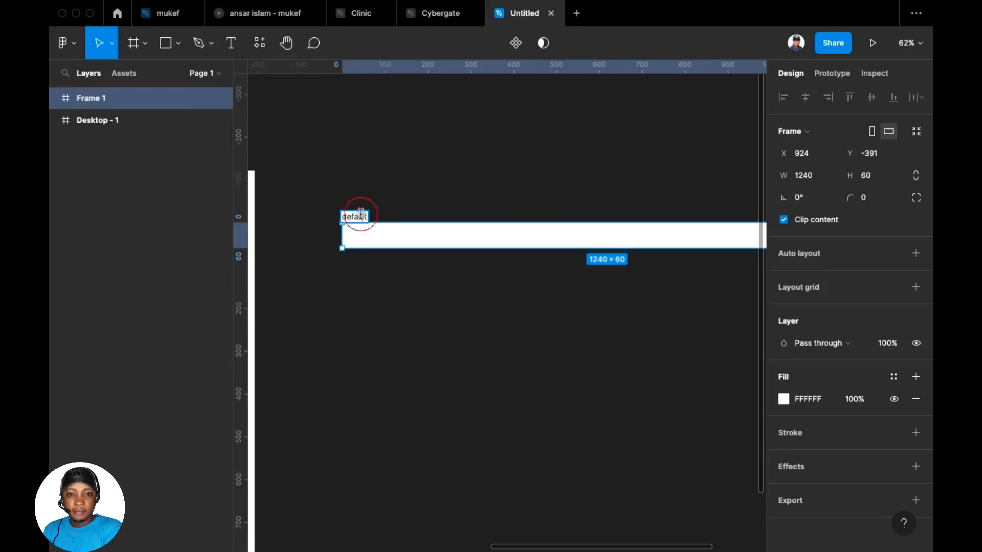
left_click(381, 181)
- Duplicate the default frame directly below the original and stretch the copy's height to about 275
scroll(329, 153, "right", 4)
scroll(329, 153, "down", 3)
scroll(304, 135, "down", 4)
left_click_drag(358, 139, 414, 179)
scroll(414, 173, "up", 1)
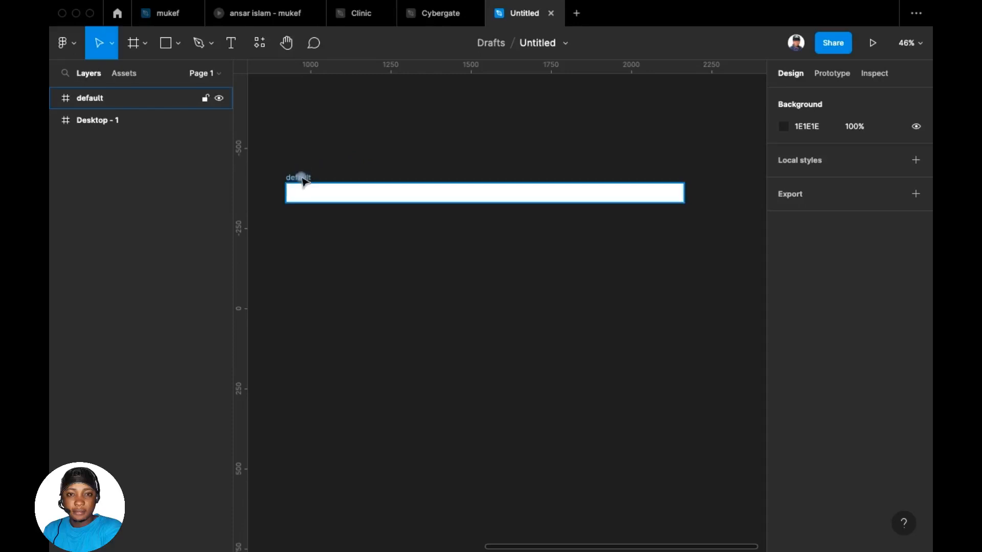
left_click_drag(305, 182, 313, 220)
left_click_drag(424, 242, 426, 311)
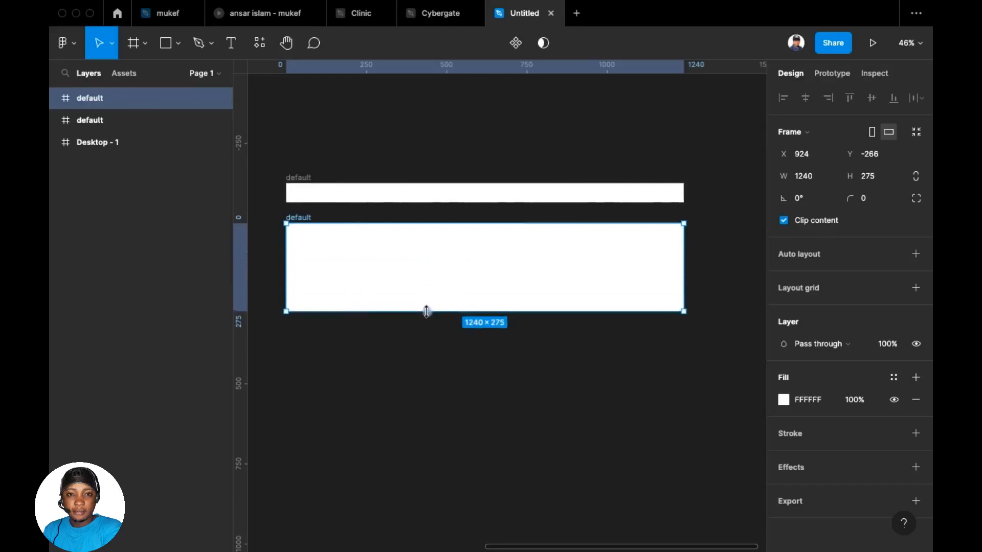
- Rename the 275-high frame as expand and the 60-high frame as collapse
double_click(304, 218)
type("e")
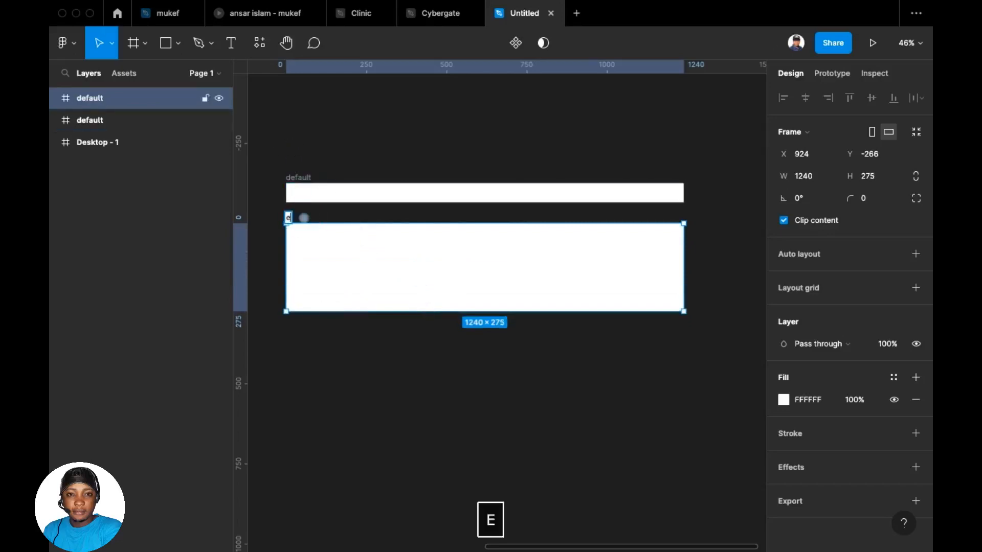
type("xpand")
double_click(300, 177)
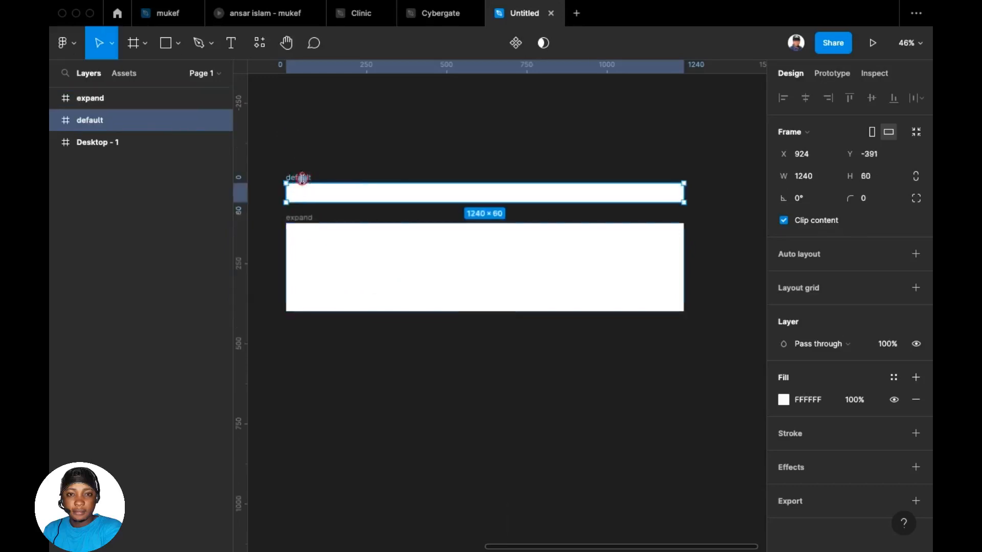
type("colla")
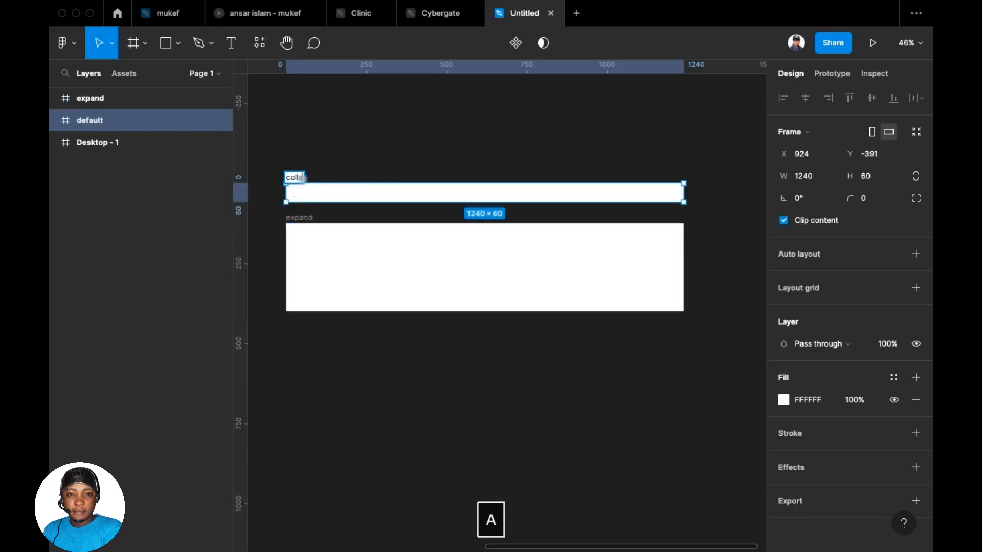
type("pse")
left_click(340, 87)
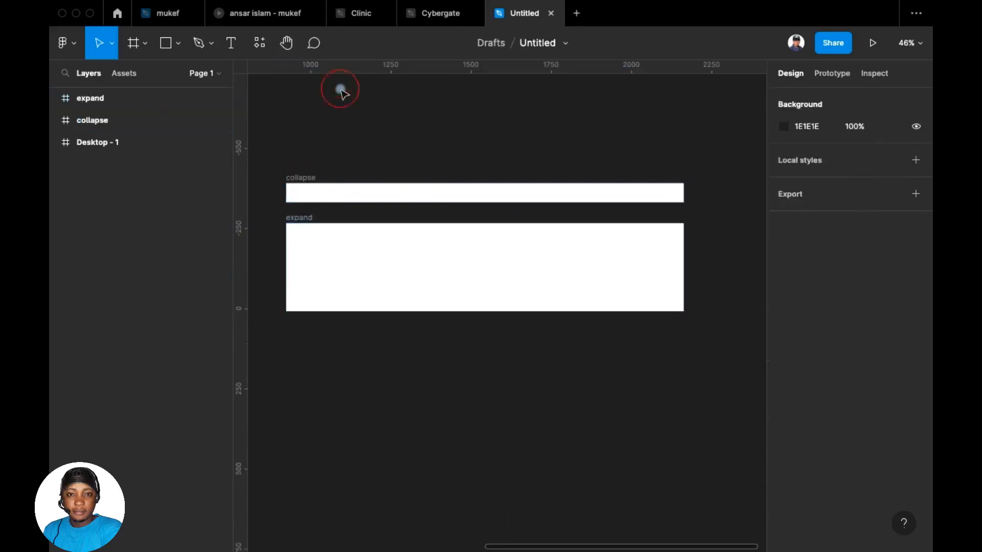
- Move the expand frame up to about Y -279, slightly closer to the collapse frame
left_click(303, 180)
left_click_drag(307, 220, 307, 216)
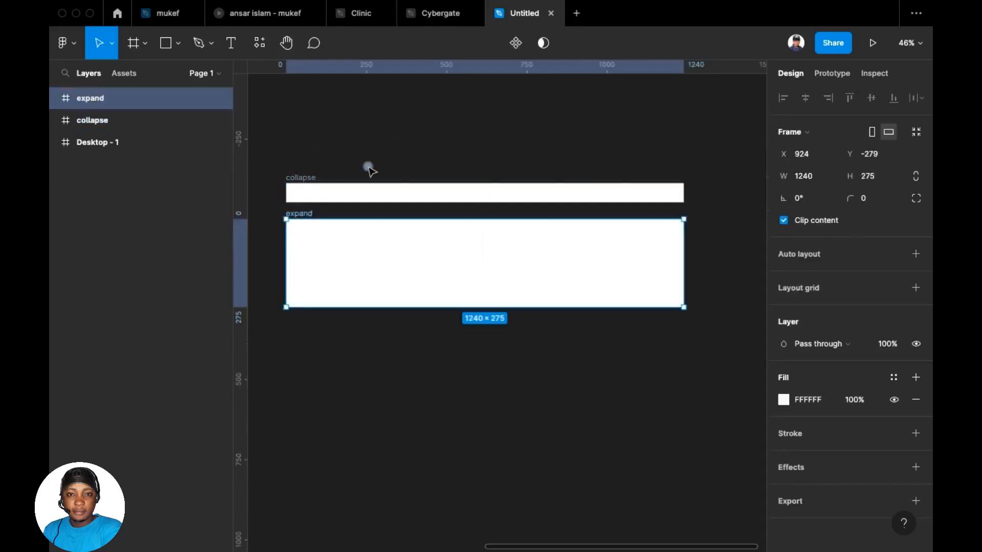
scroll(675, 195, "up", 5)
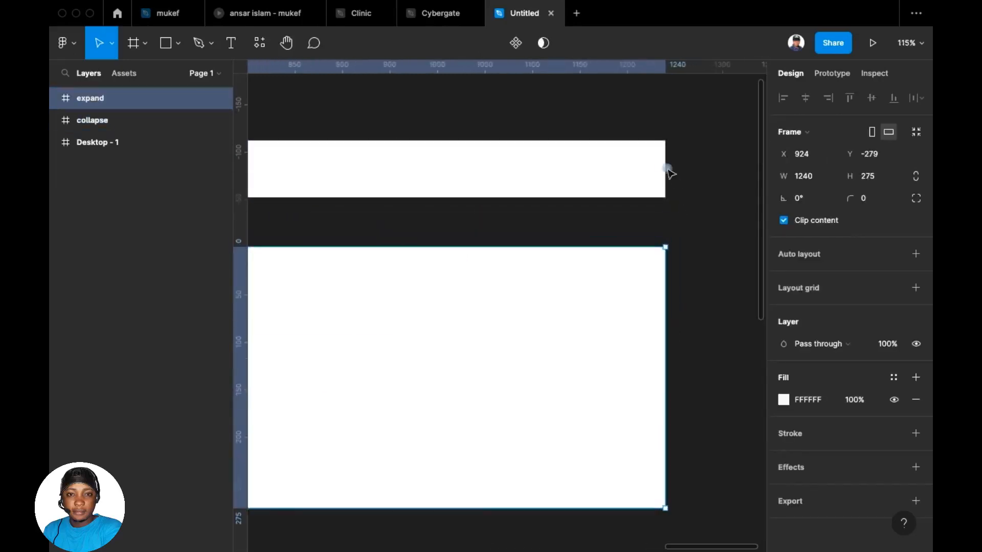
left_click_drag(344, 129, 590, 171)
scroll(537, 120, "down", 3)
scroll(458, 142, "down", 2)
left_click_drag(458, 143, 464, 146)
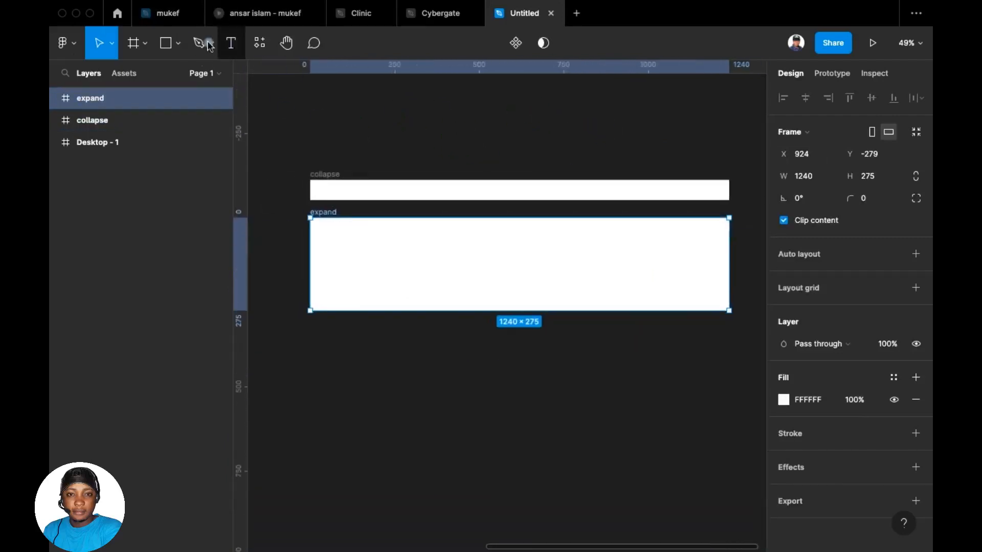
- Add the text "Section Title" at font size 18 near the left end of the collapse frame
left_click(230, 45)
scroll(306, 151, "up", 3)
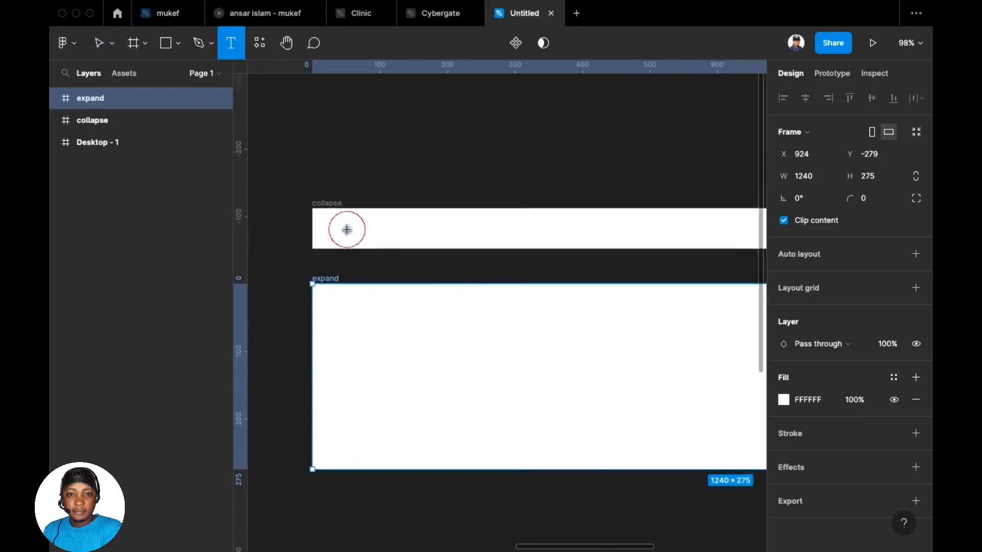
left_click(347, 229)
left_click(878, 421)
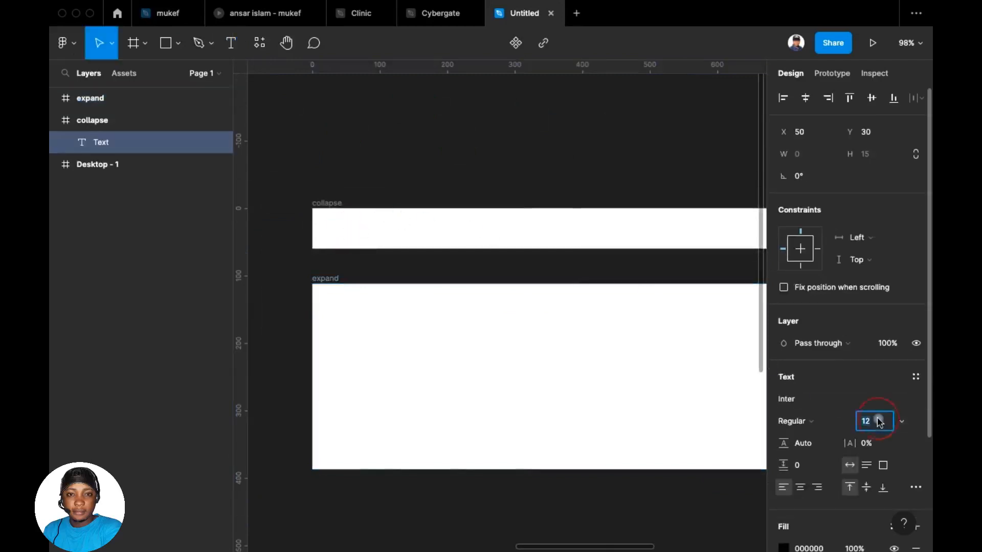
type("18")
key("Return")
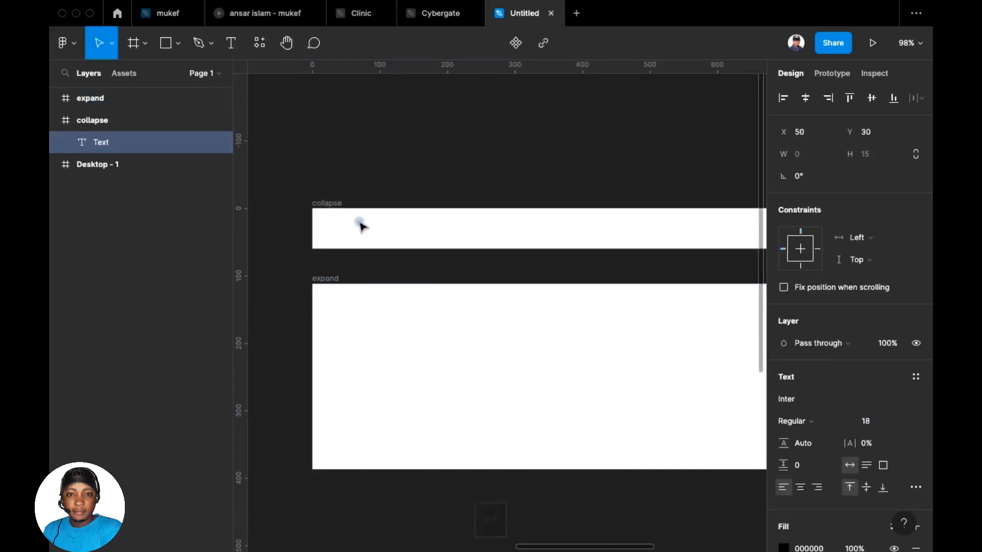
key("Escape")
left_click(346, 235)
left_click(229, 43)
left_click(346, 236)
type("Section Title")
key("Escape")
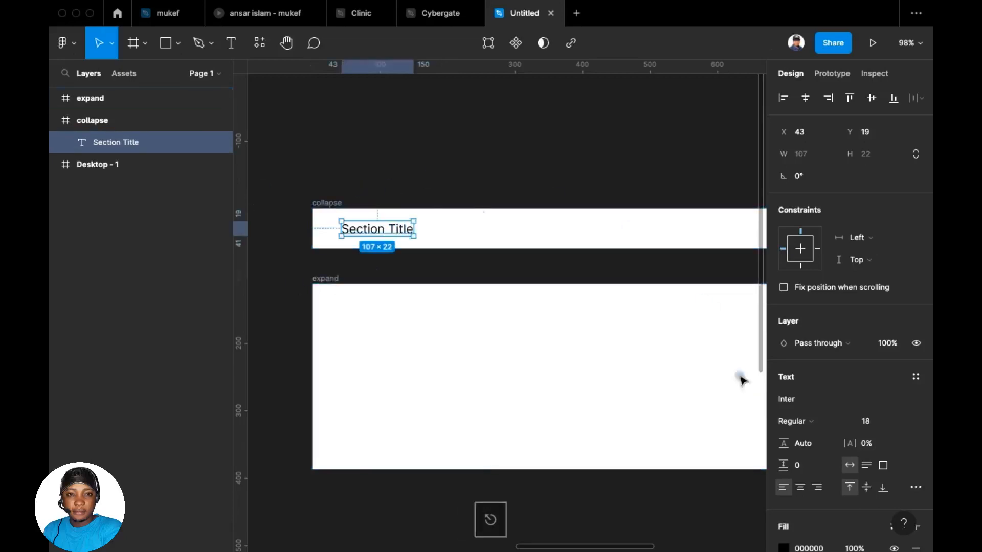
- Position the Section Title text at X 24 inside the collapse frame
left_click(423, 191)
left_click(368, 236)
left_click_drag(366, 236, 359, 233)
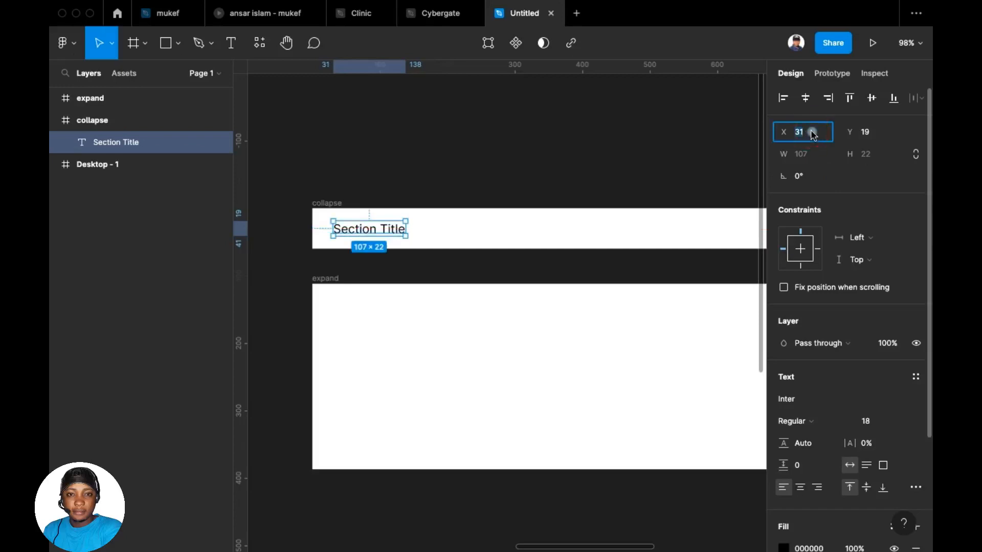
type("24")
key("Return")
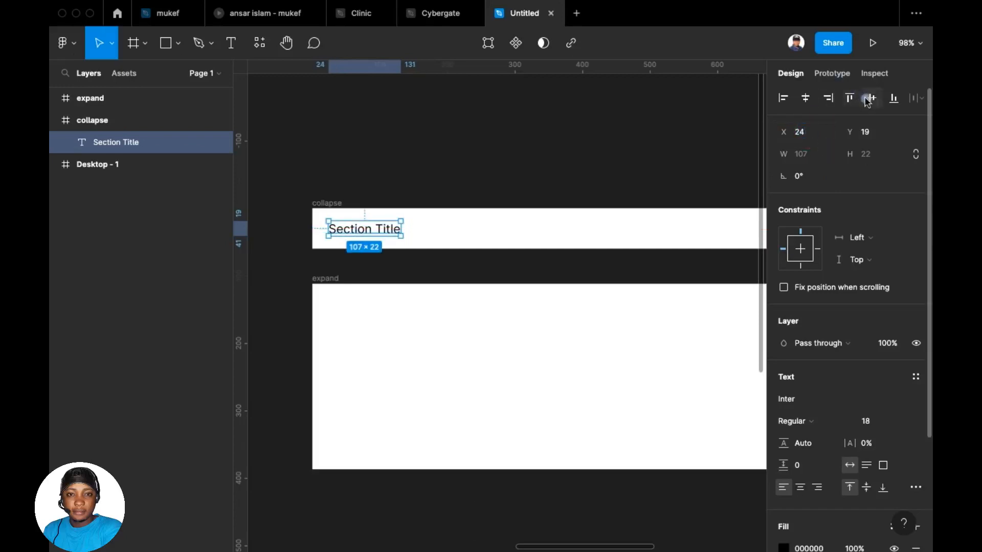
- Draw a triangle polygon of about 25 × 25 near the right end of the collapse frame
left_click_drag(530, 173, 447, 158)
scroll(447, 158, "down", 1)
left_click_drag(563, 156, 370, 184)
left_click_drag(619, 221, 443, 220)
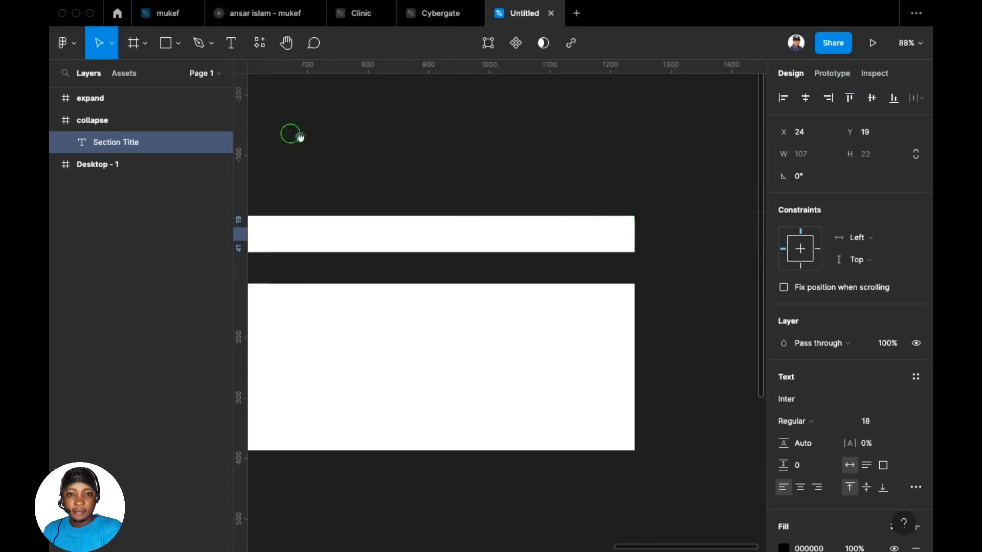
scroll(517, 149, "down", 5)
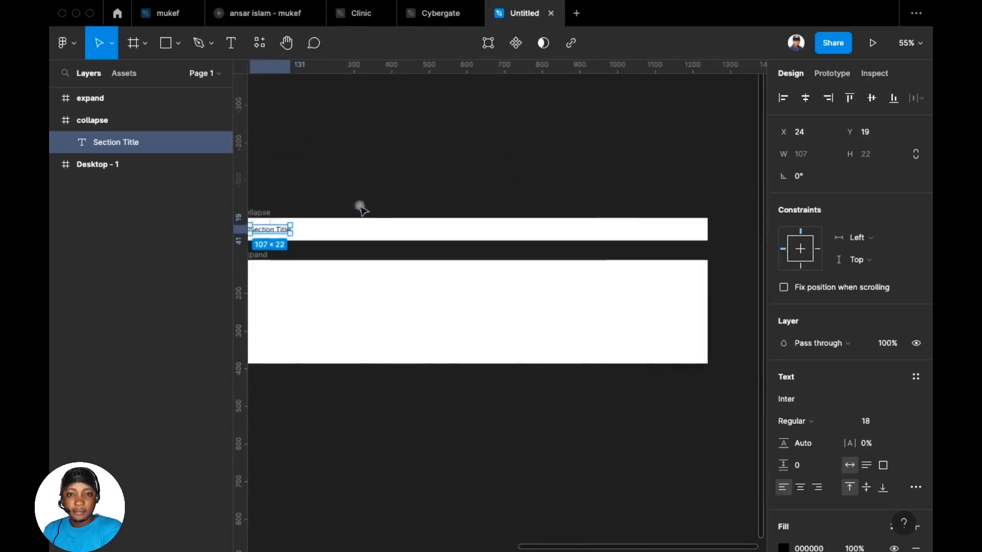
scroll(700, 220, "up", 5)
left_click_drag(709, 227, 585, 201)
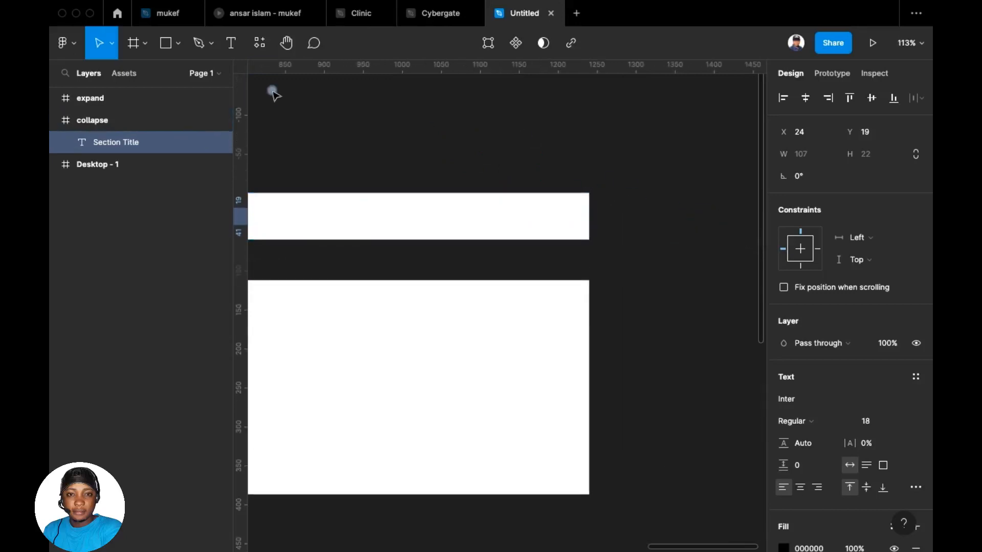
left_click(178, 45)
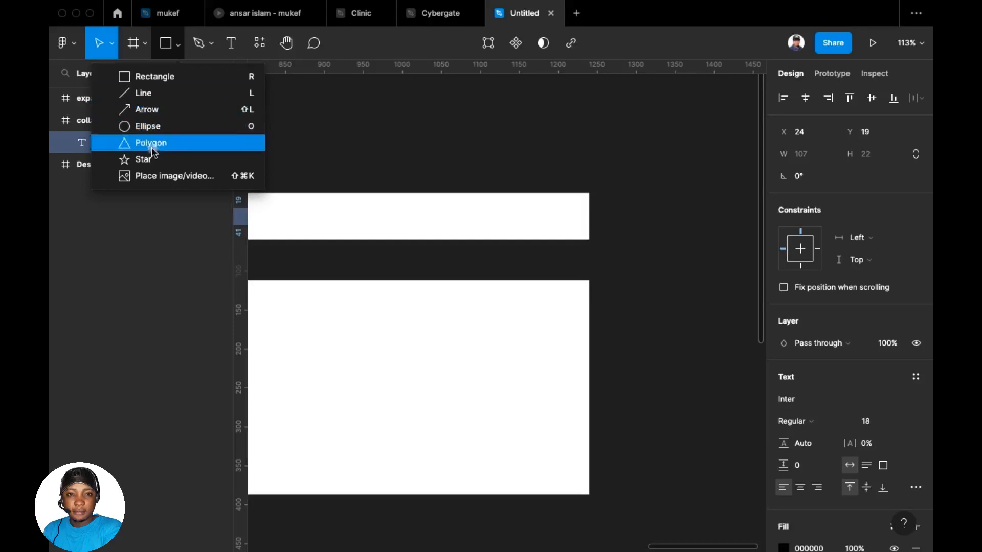
left_click(152, 143)
left_click_drag(534, 214, 556, 232)
- Rotate the triangle about 30° so it points right, nudge it into place, and flatten it
scroll(553, 215, "up", 5)
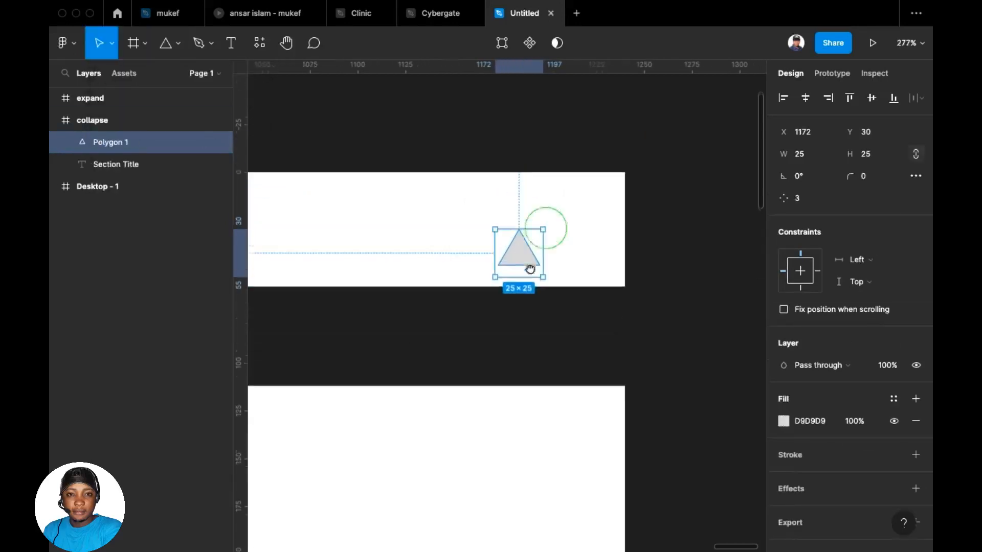
left_click_drag(526, 255, 571, 202)
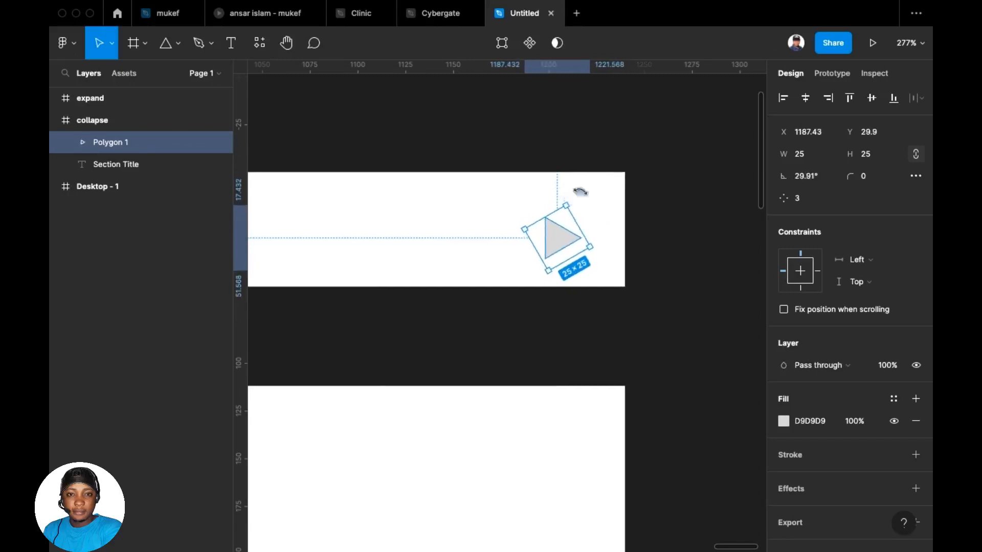
left_click(527, 285)
left_click(552, 251)
scroll(555, 247, "up", 3)
left_click_drag(555, 247, 554, 243)
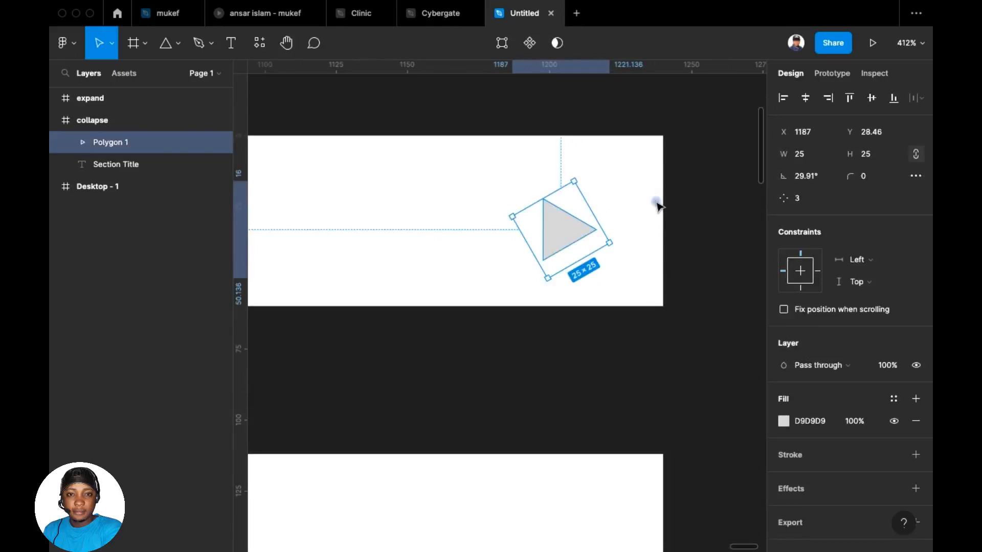
key("super+e")
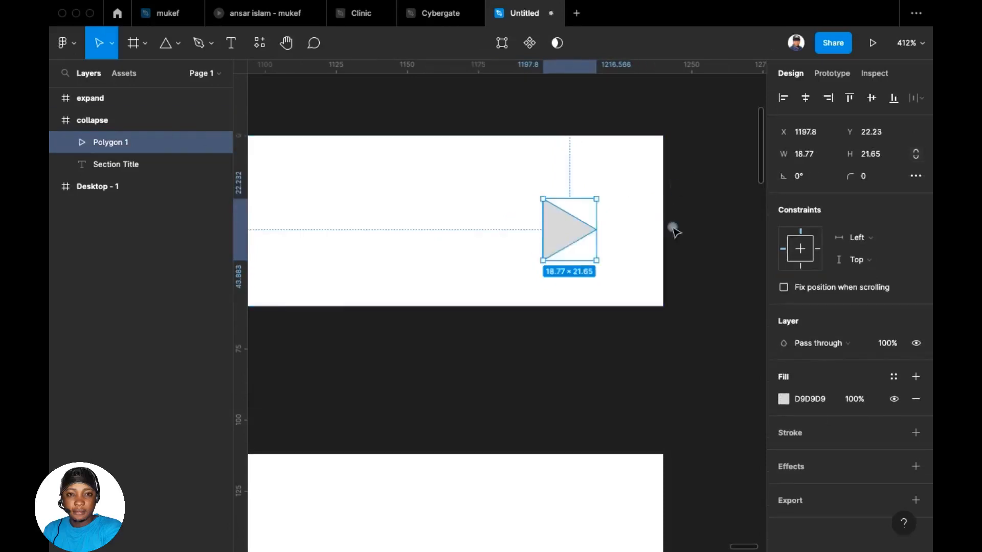
- Align the triangle to the collapse frame's right edge, vertically centred, and shift it 24 px inward to X 1197
left_click_drag(567, 226, 629, 226)
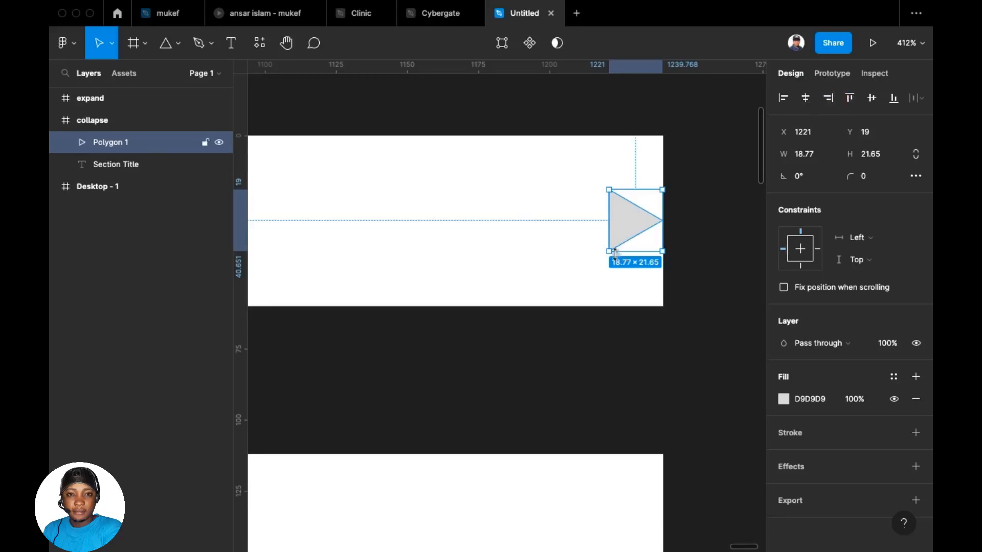
left_click(824, 131)
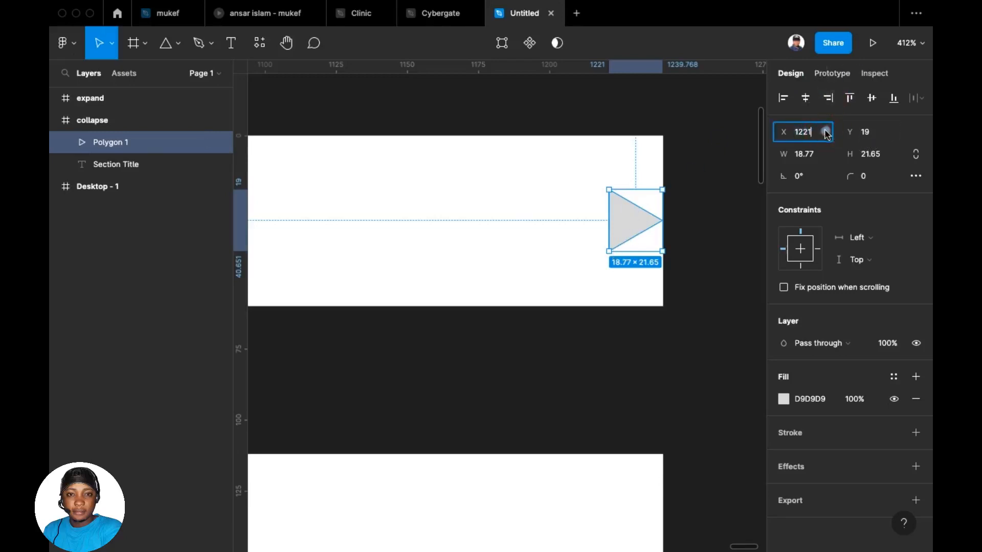
type("-")
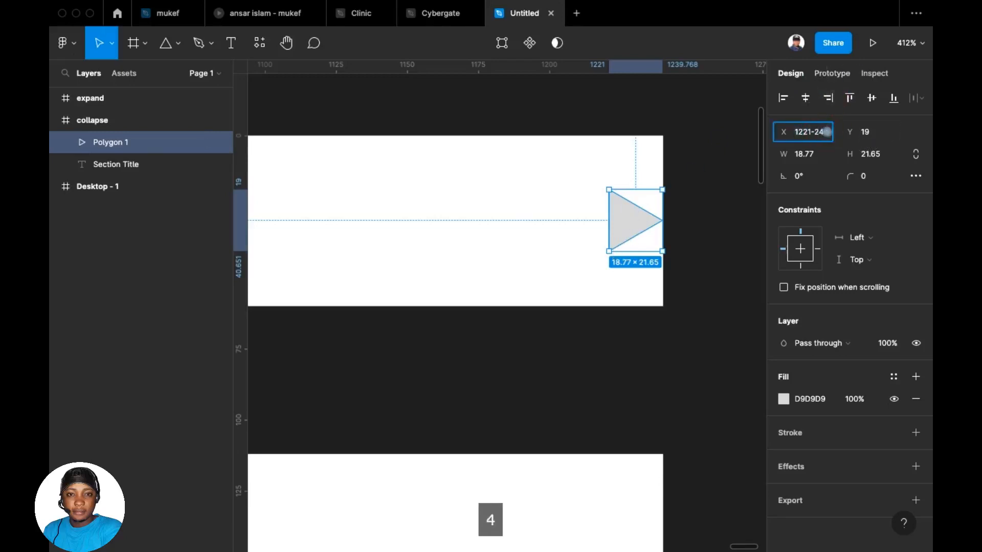
type("24")
key("Return")
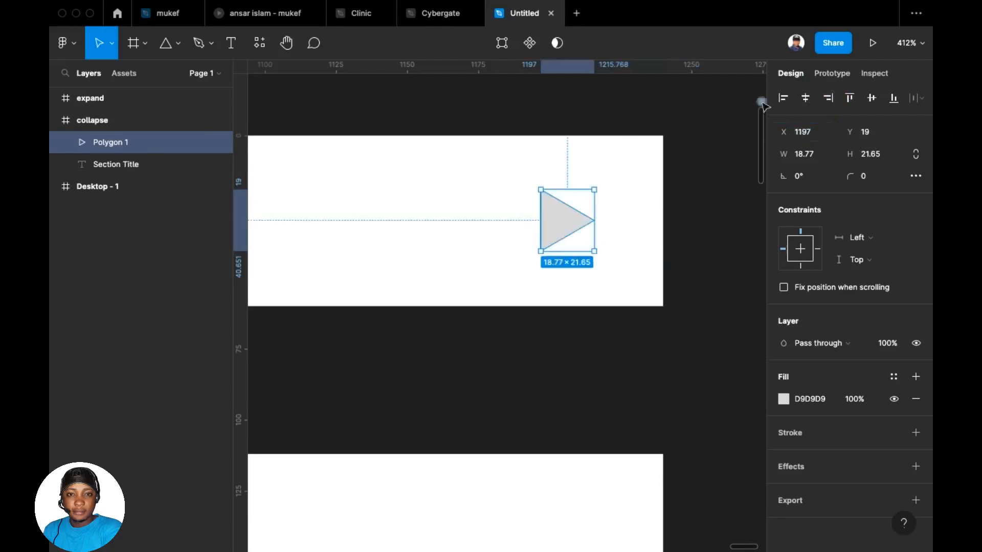
scroll(673, 230, "down", 6)
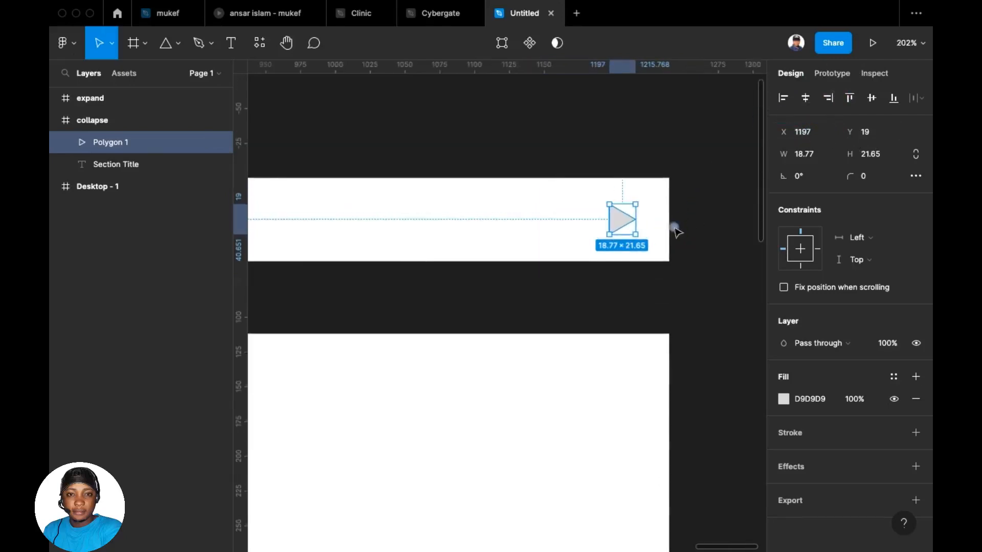
left_click(643, 261)
scroll(646, 256, "down", 3)
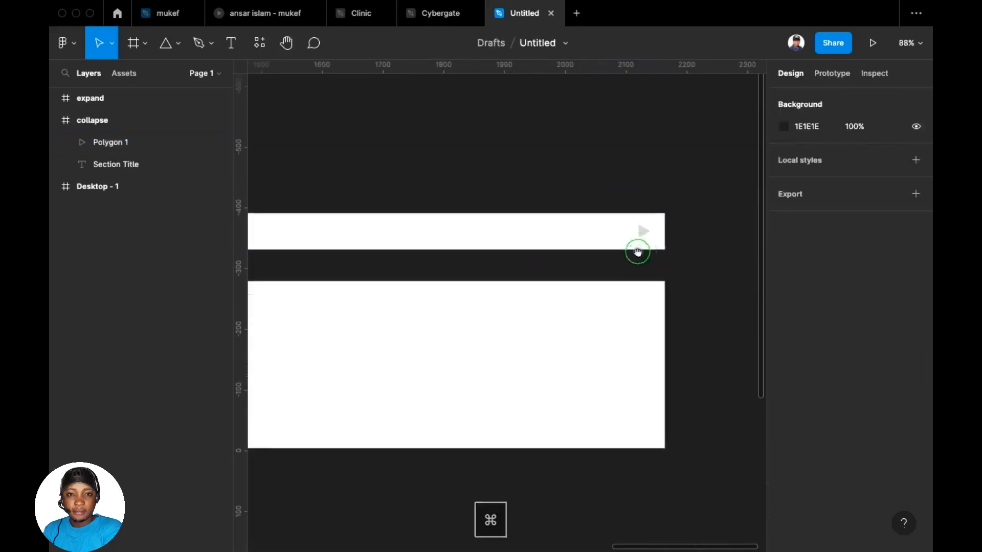
- Set the triangle's corner radius to 1.5
scroll(647, 251, "up", 5)
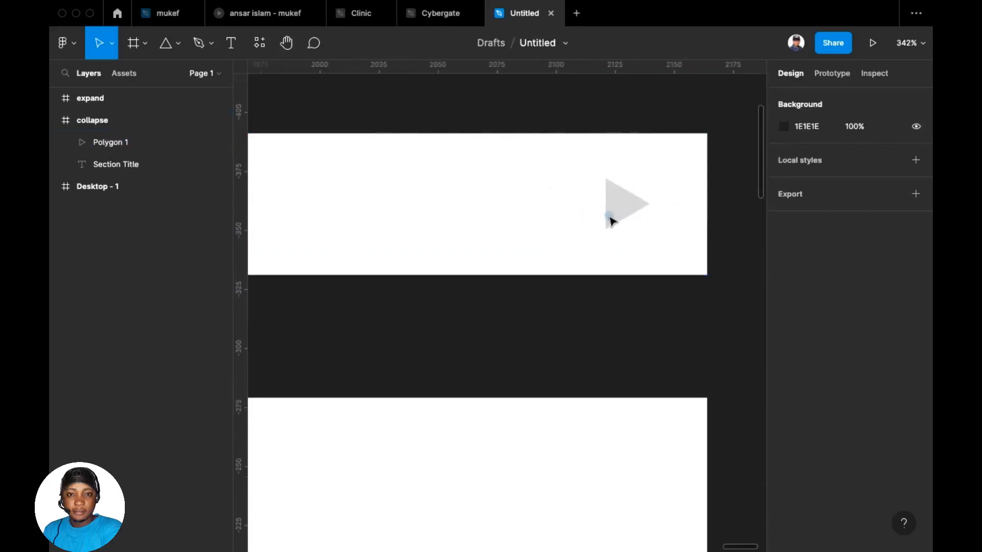
left_click(614, 217)
left_click(868, 180)
key("Up")
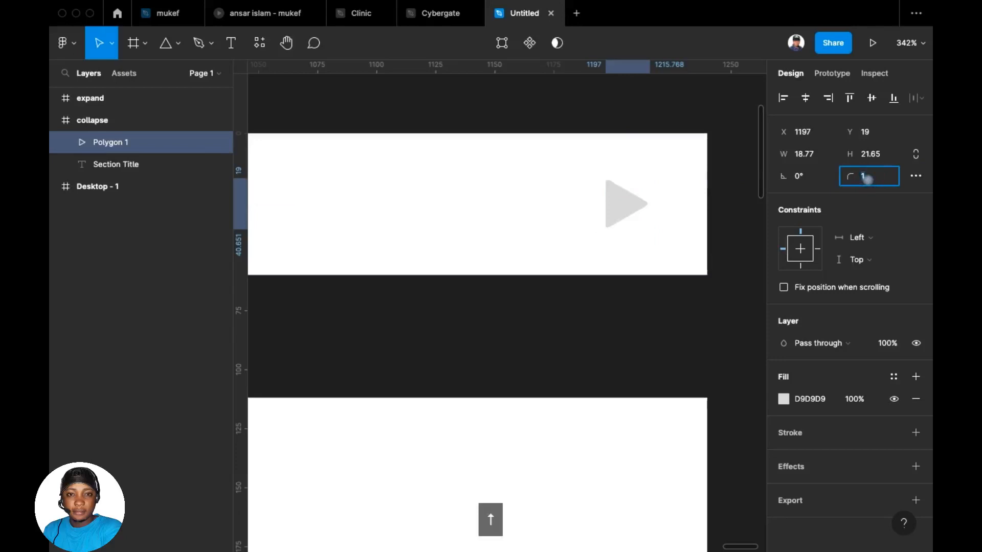
key("Up")
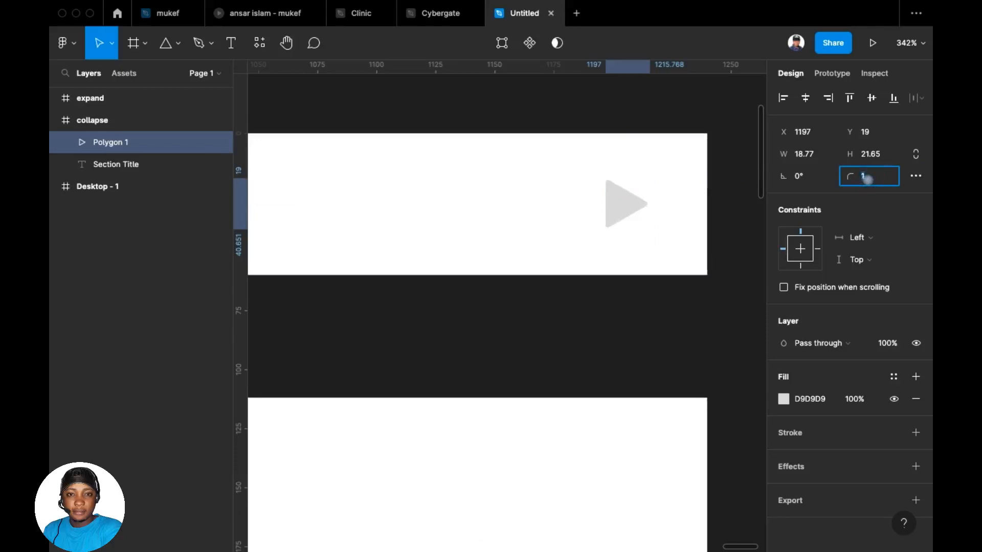
type(".5")
key("Return")
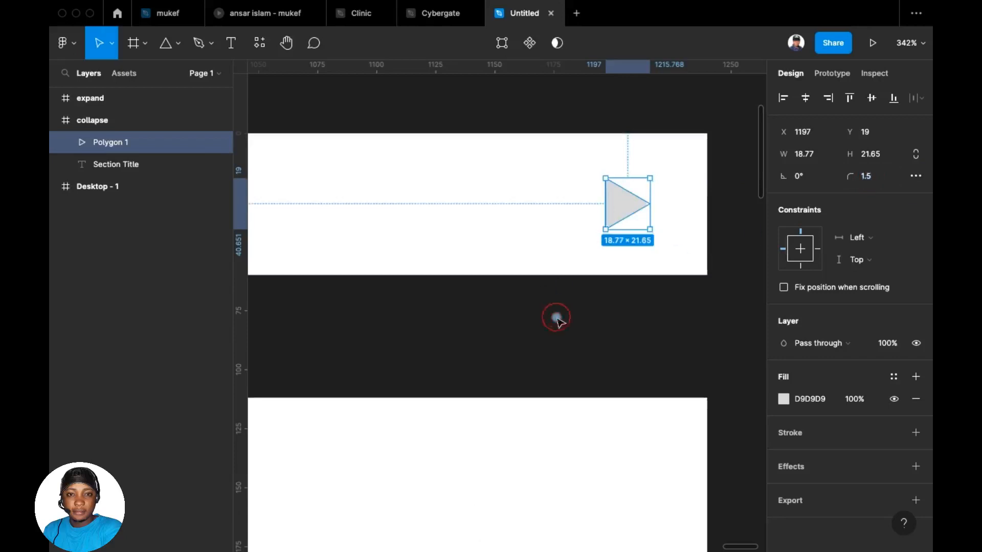
left_click(556, 318)
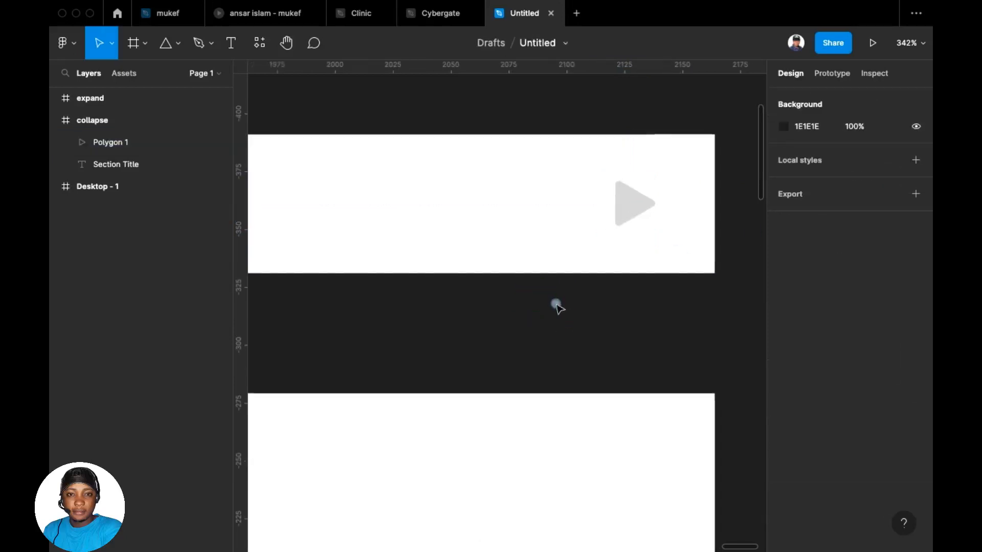
- Change the triangle's fill to dark grey 717171
scroll(557, 302, "down", 3)
left_click(624, 230)
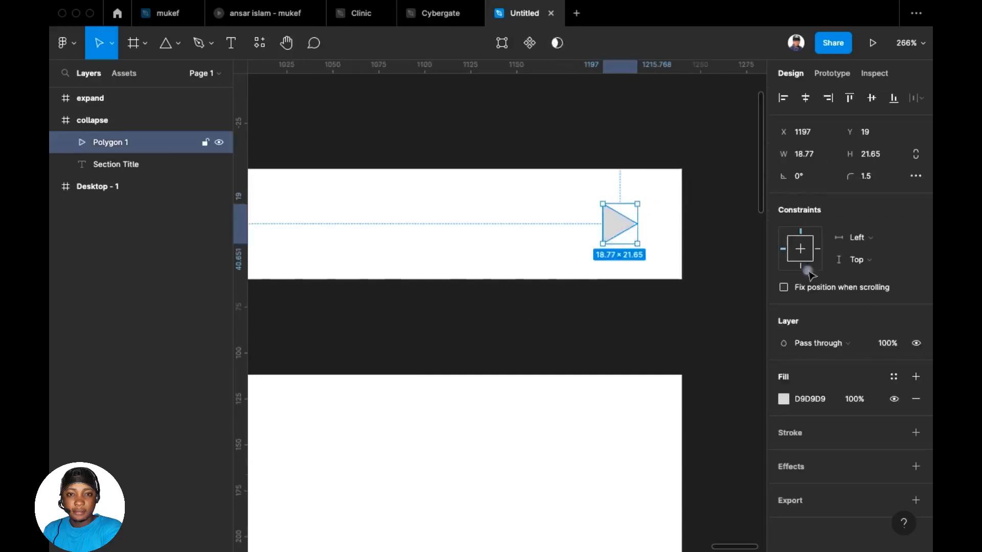
left_click(785, 399)
left_click_drag(709, 201, 467, 186)
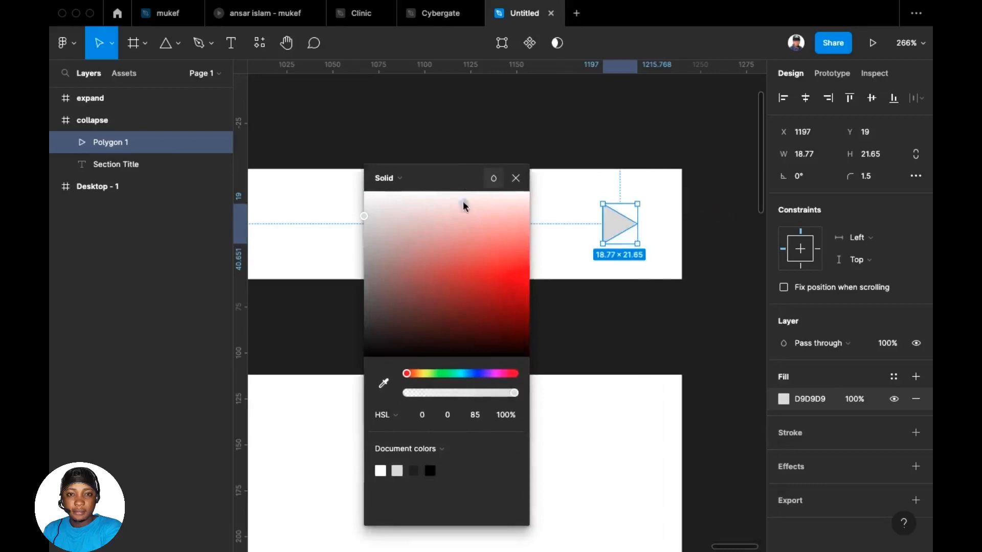
left_click_drag(351, 260, 323, 322)
left_click(324, 322)
left_click(606, 233)
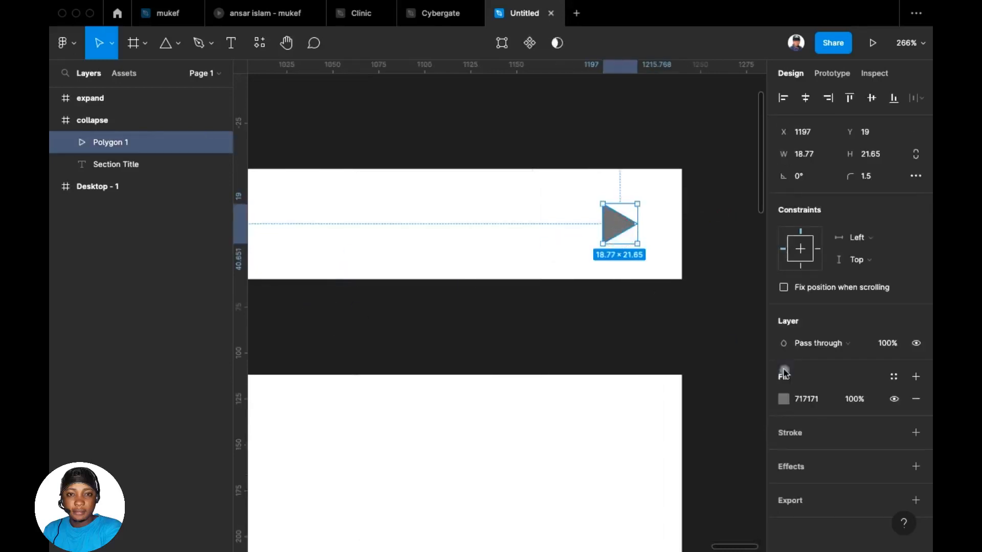
- Set the font weight of the collapse frame's Section Title text to Medium
left_click(814, 408)
scroll(511, 312, "left", 15)
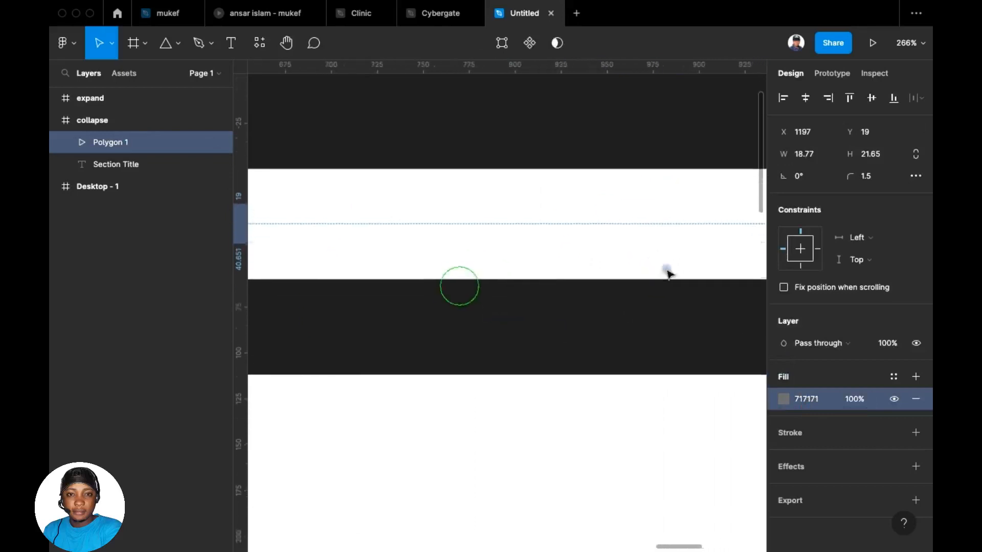
scroll(604, 301, "down", 5)
scroll(572, 331, "left", 5)
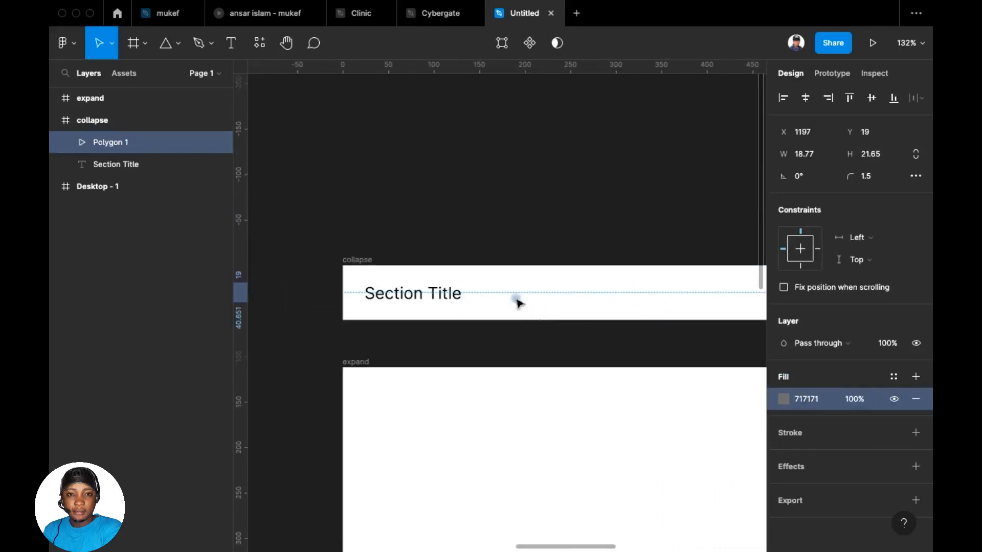
left_click(405, 309)
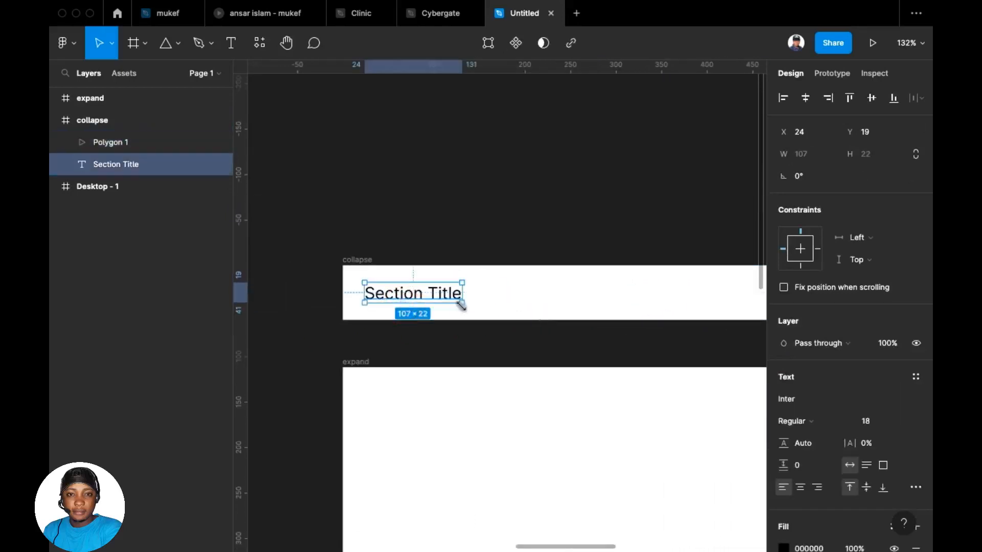
left_click(826, 421)
left_click(811, 437)
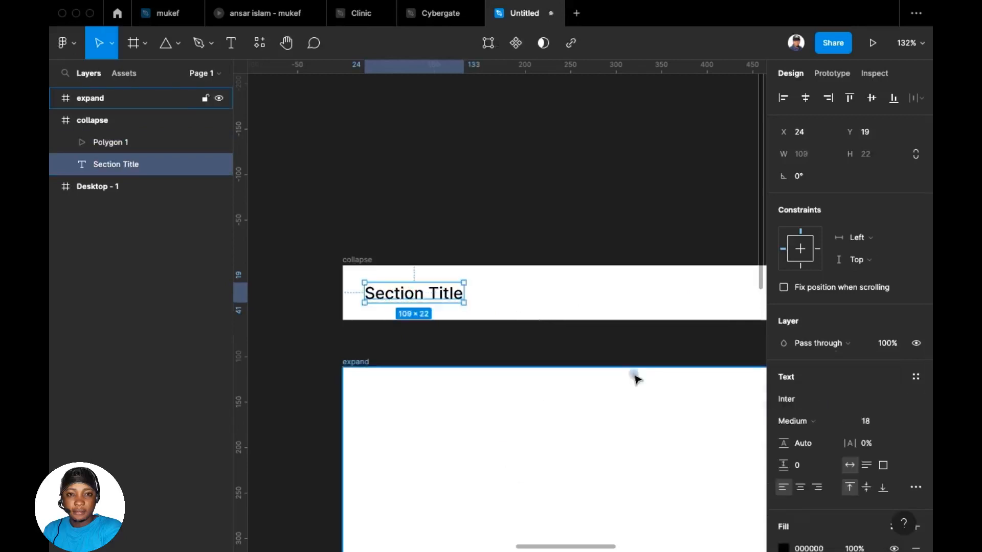
- Change the fill of the collapse frame's Section Title text to dark grey 202020
scroll(605, 366, "right", 3)
scroll(805, 527, "down", 2)
left_click(817, 485)
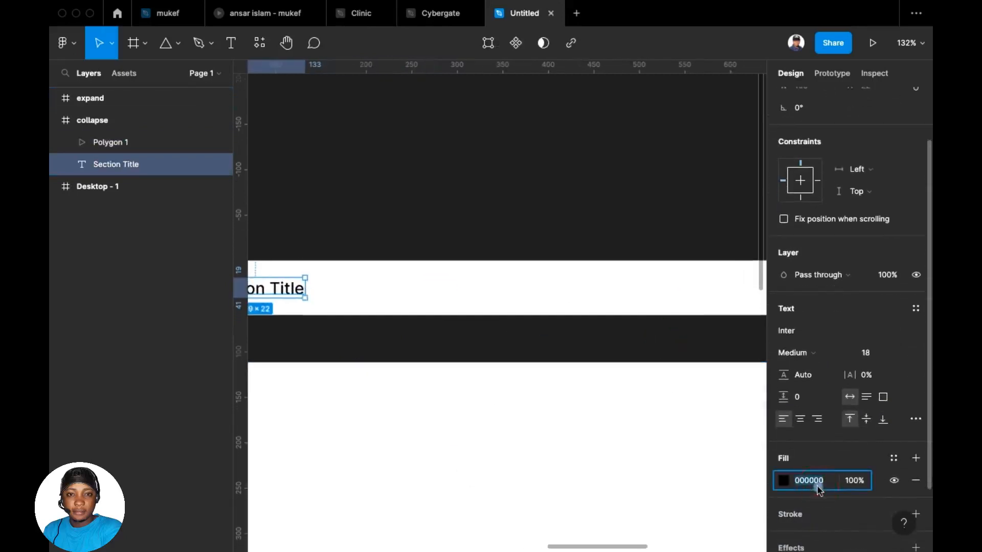
type("202020")
key("Return")
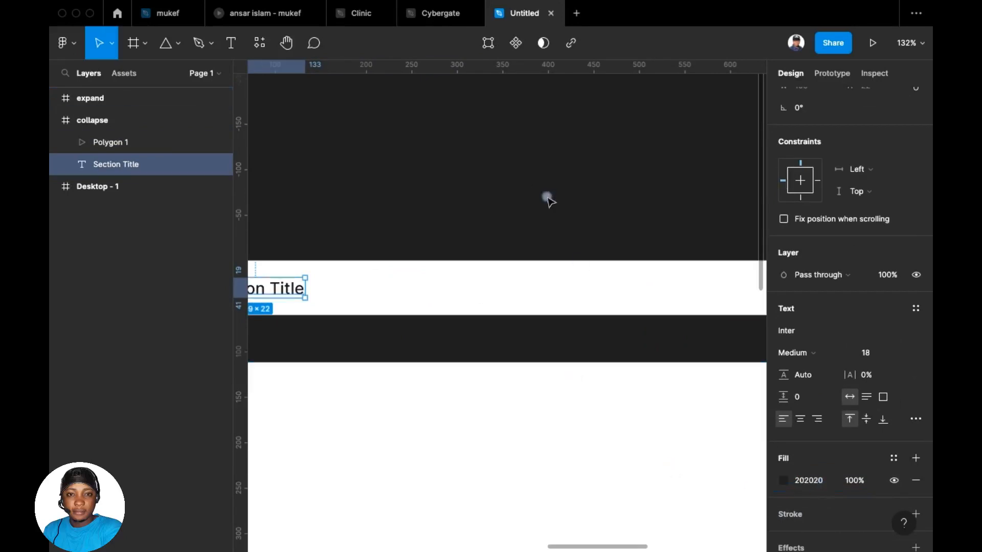
- Duplicate the Section Title text from the collapse frame into the expand frame, at about X 24, Y 24
scroll(548, 198, "down", 5)
scroll(527, 286, "right", 2)
left_click_drag(571, 289, 446, 297)
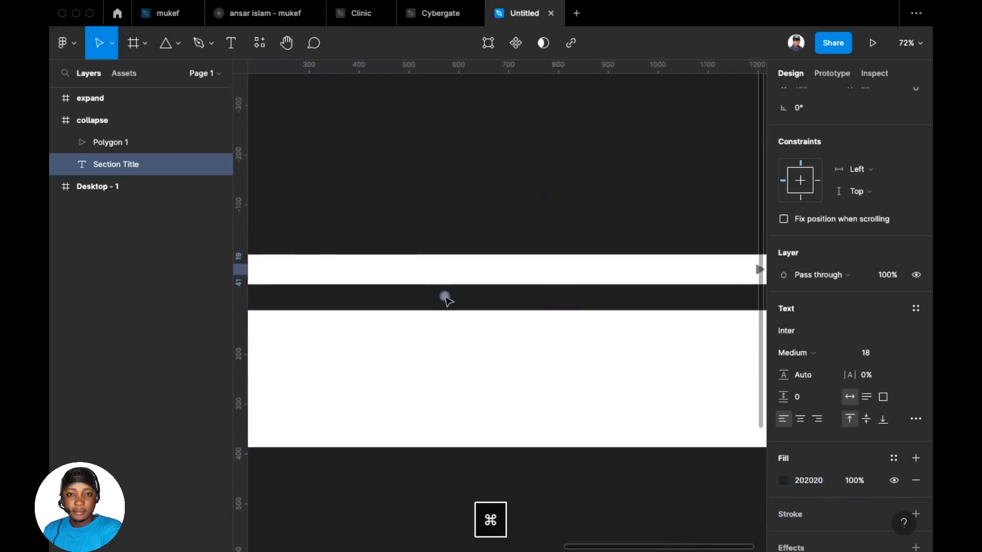
scroll(446, 298, "down", 2)
left_click_drag(404, 230, 481, 221)
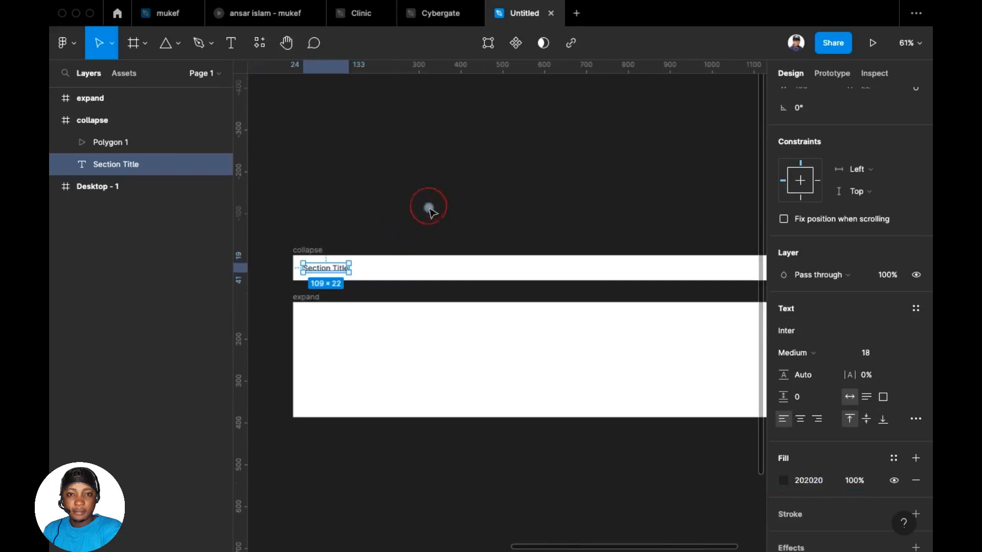
left_click(429, 207)
left_click(338, 272)
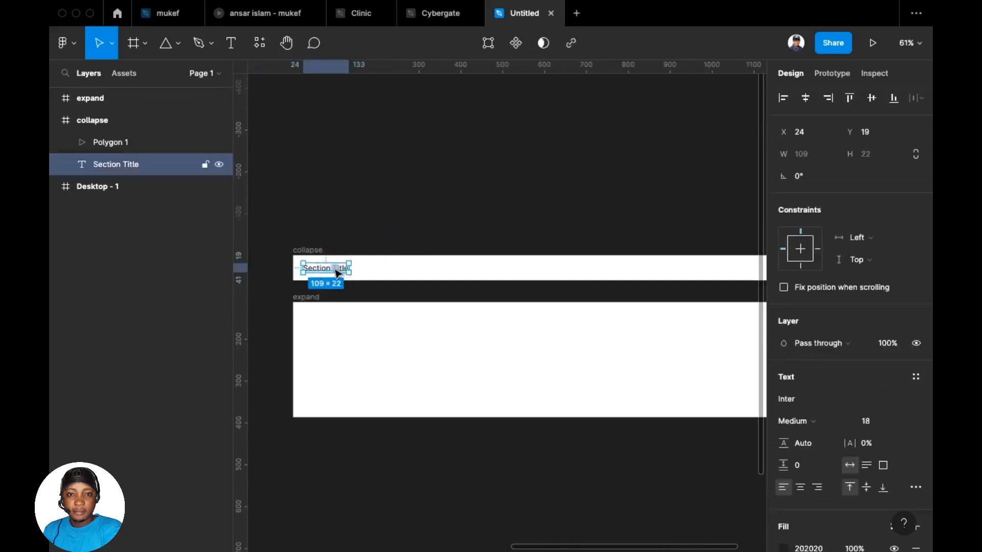
left_click_drag(337, 272, 336, 321)
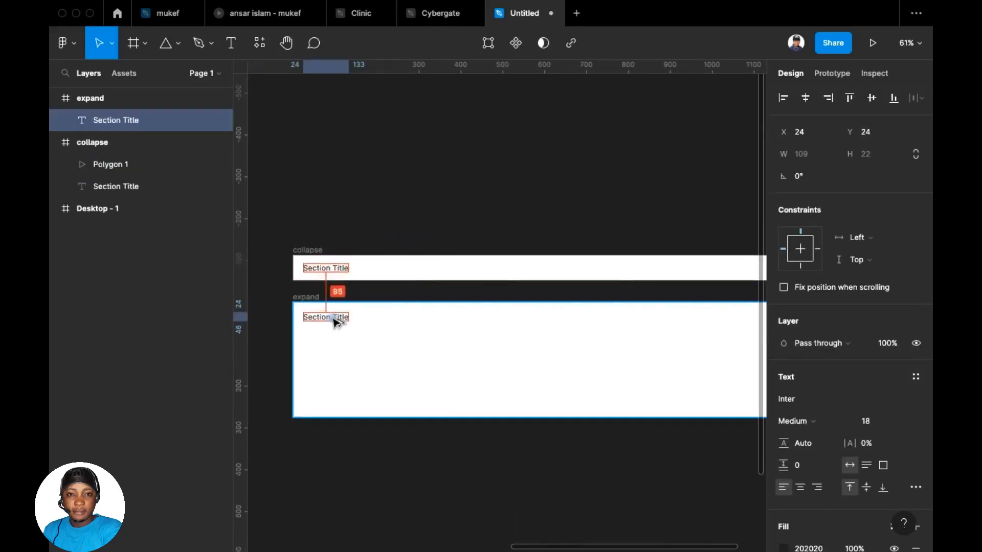
left_click_drag(331, 273, 330, 271)
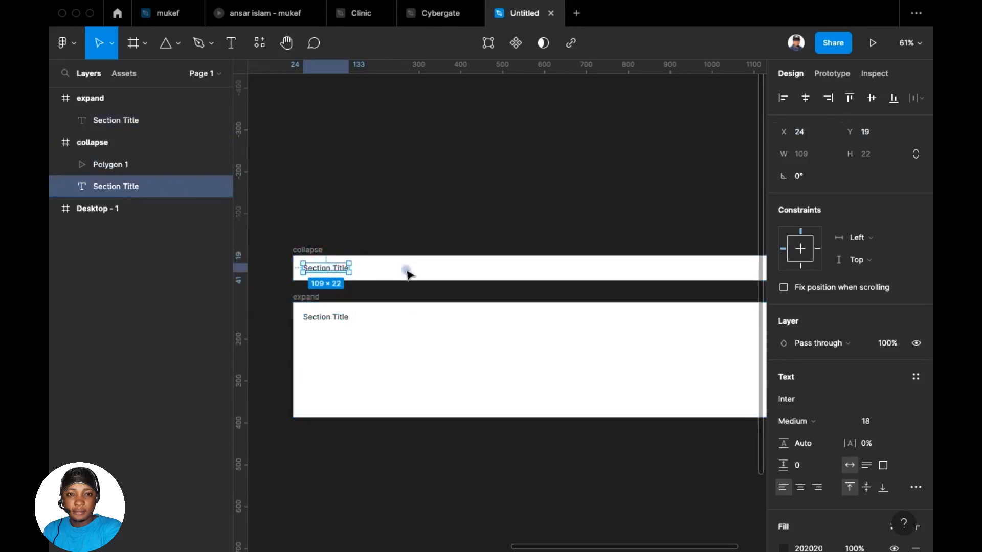
- Set the Y position of the expand frame's Section Title to 19
left_click(330, 316)
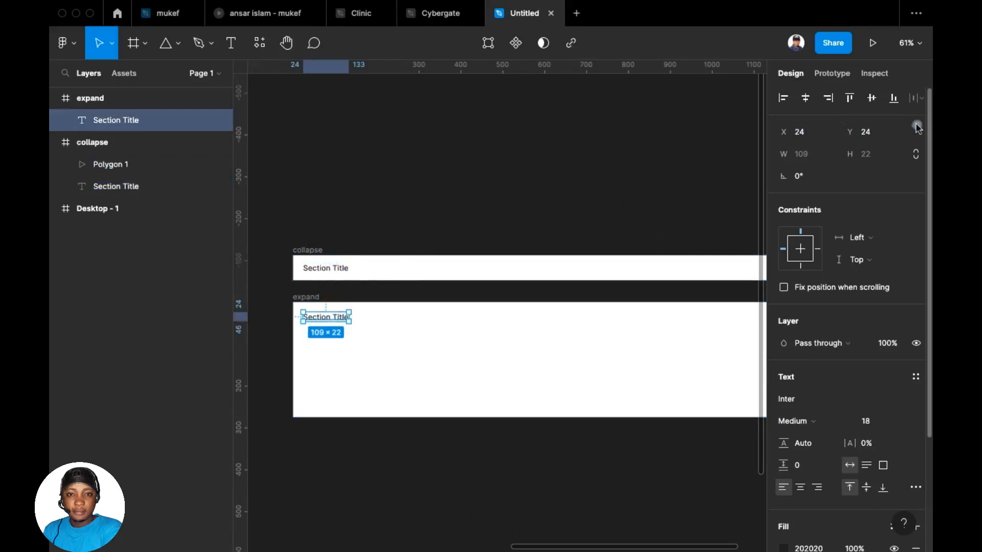
left_click(880, 131)
type("1")
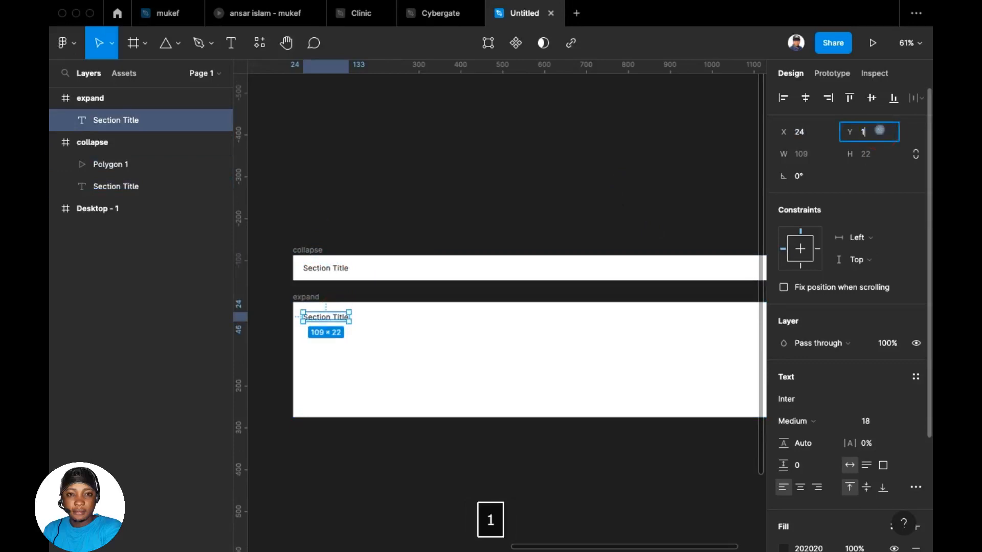
type("9")
key("Return")
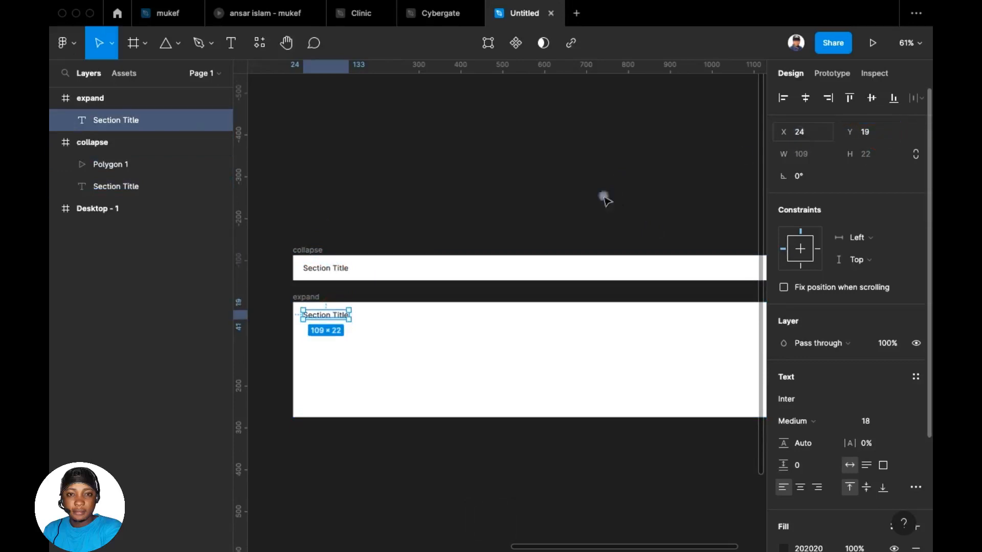
- Set the font size of the expand frame's Section Title to 24
scroll(448, 327, "up", 5)
left_click(877, 427)
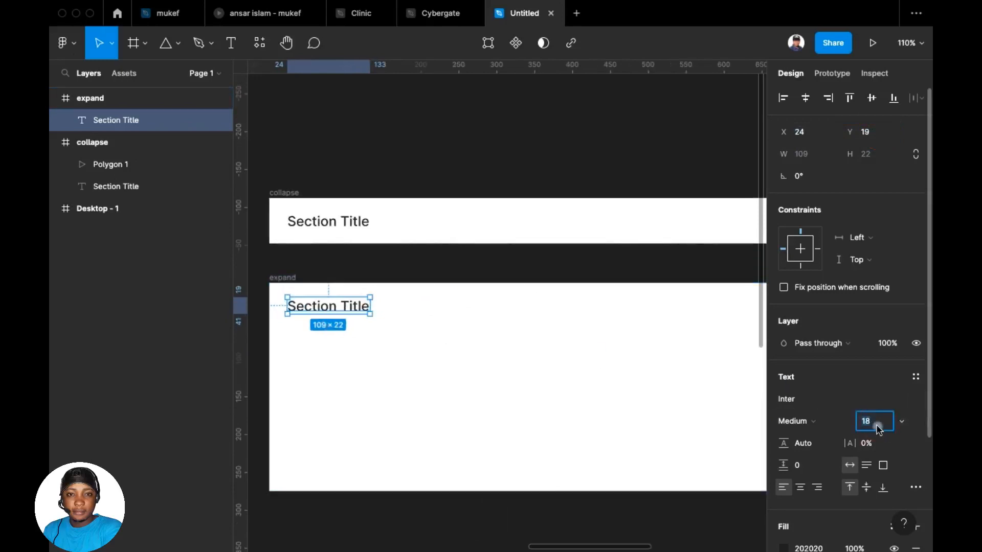
type("24")
key("Return")
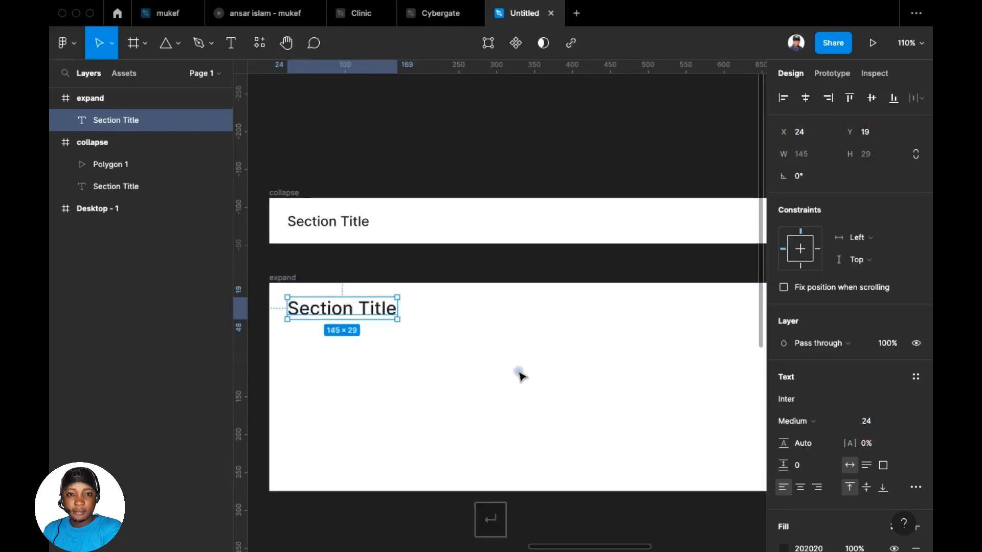
scroll(477, 120, "right", 2)
left_click(446, 143)
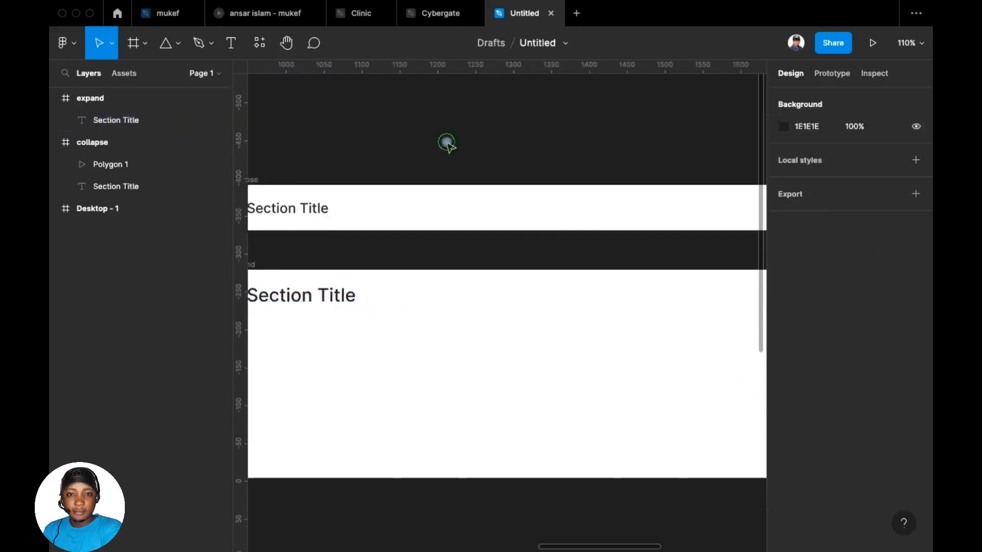
- Wrap the collapse frame's triangle in its own frame and apply auto layout to that frame
scroll(447, 144, "down", 8)
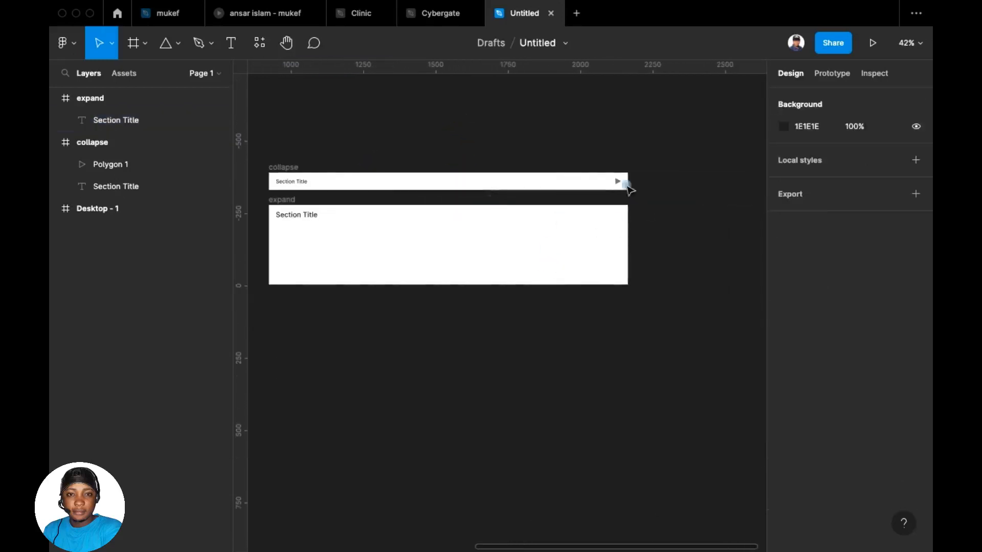
scroll(629, 189, "up", 4)
left_click(616, 179)
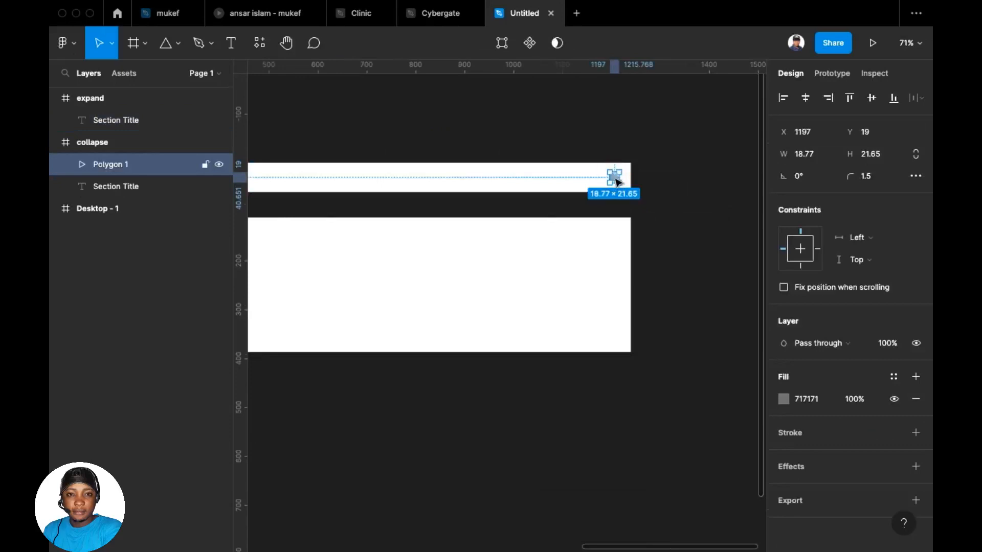
scroll(616, 183, "up", 5)
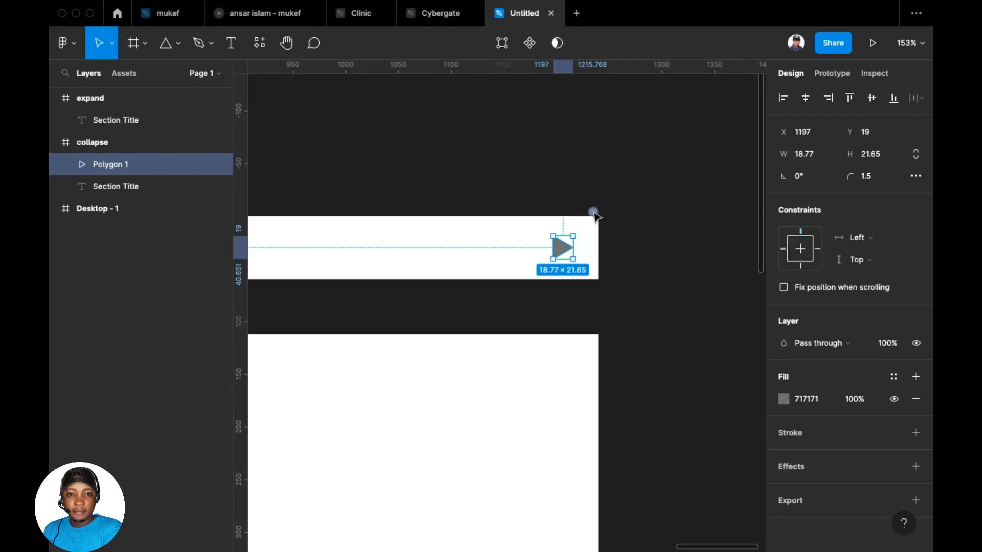
key("alt+super+g")
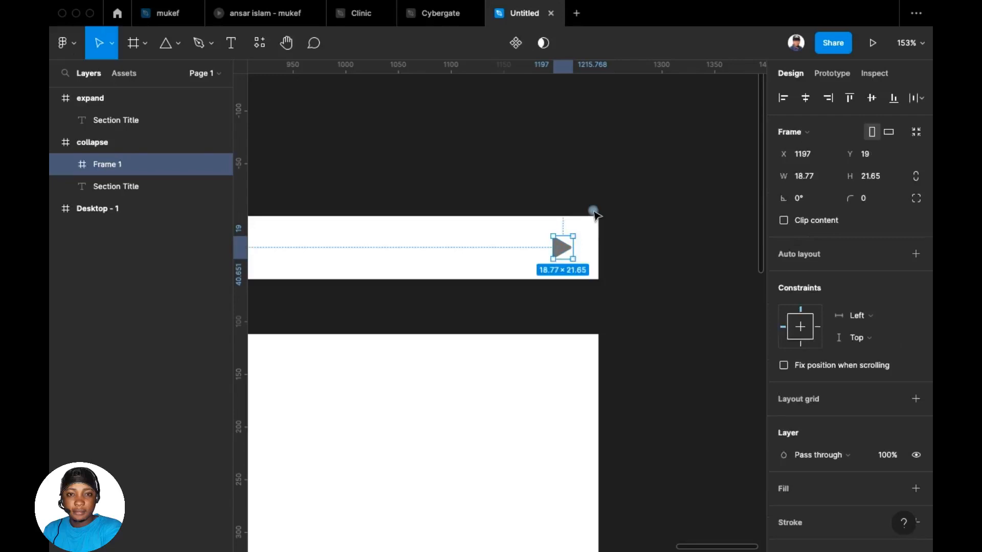
key("shift+a")
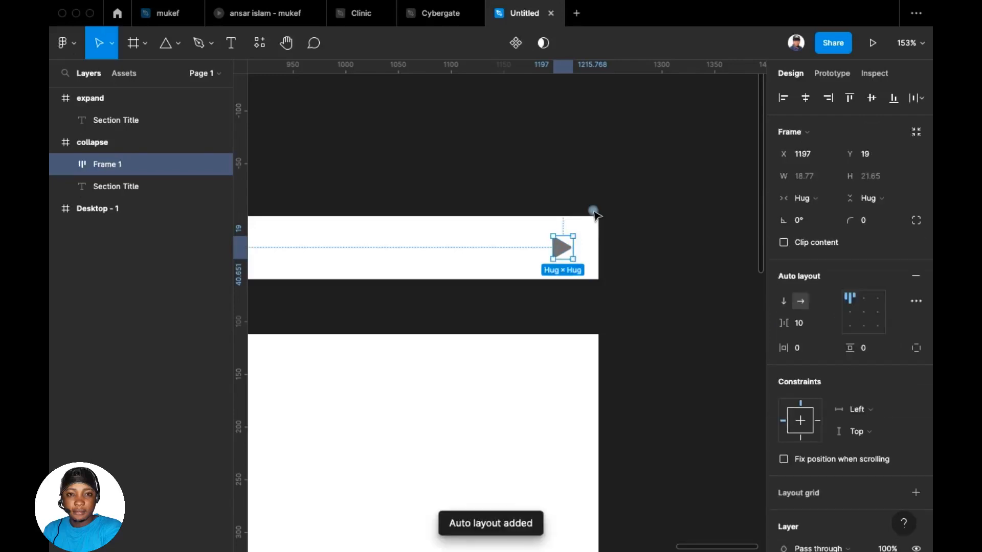
- Set the arrow frame's horizontal and vertical padding to 8 each
left_click(802, 348)
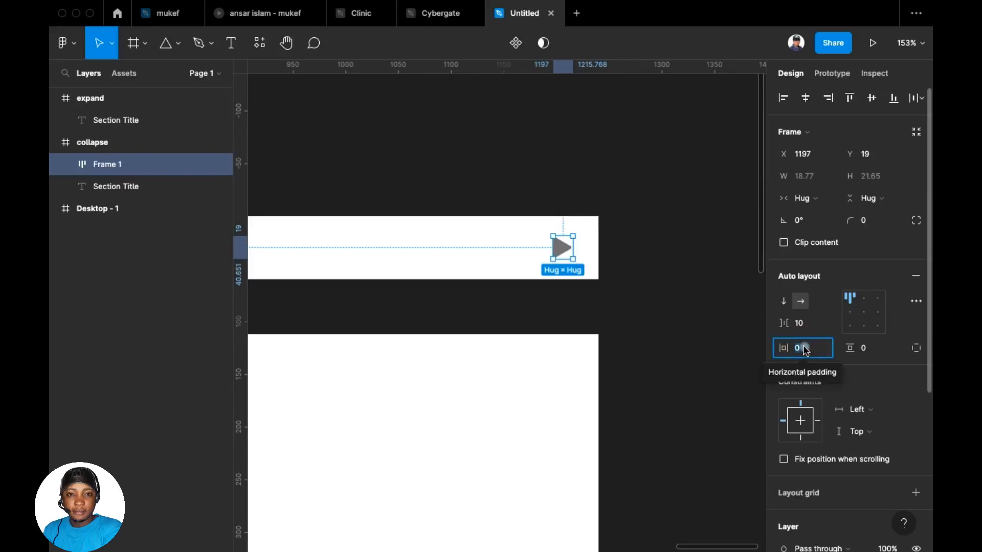
type("8")
key("Return")
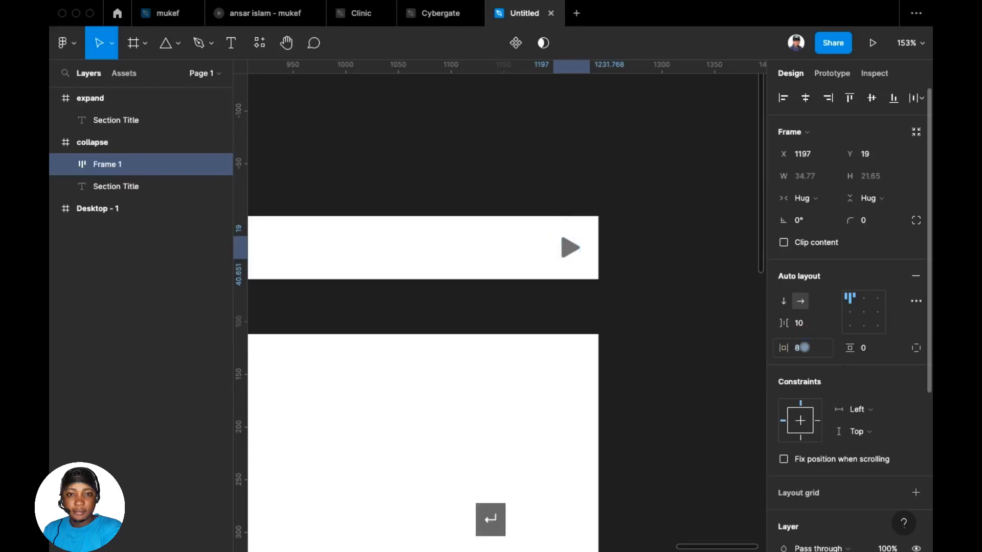
left_click(875, 349)
type("8")
key("Return")
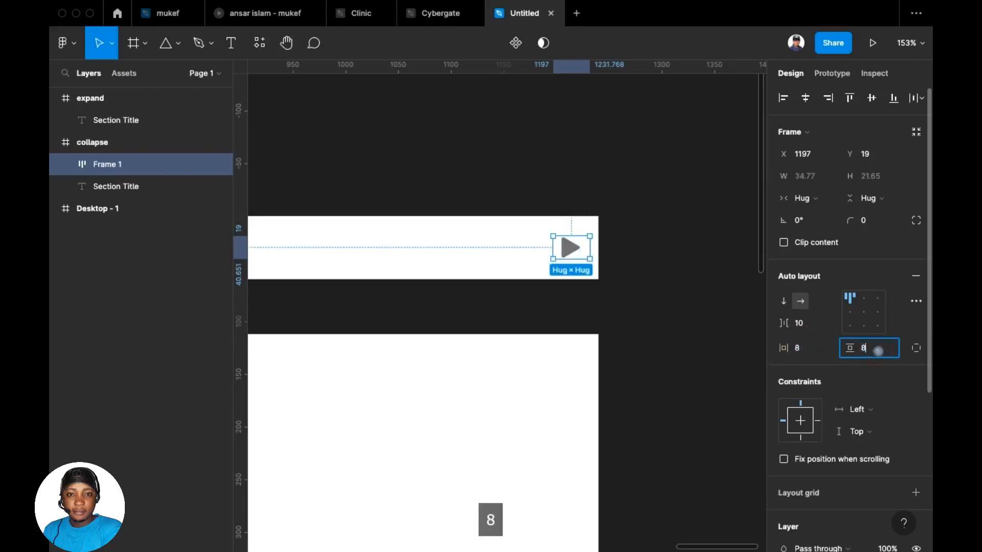
left_click(871, 98)
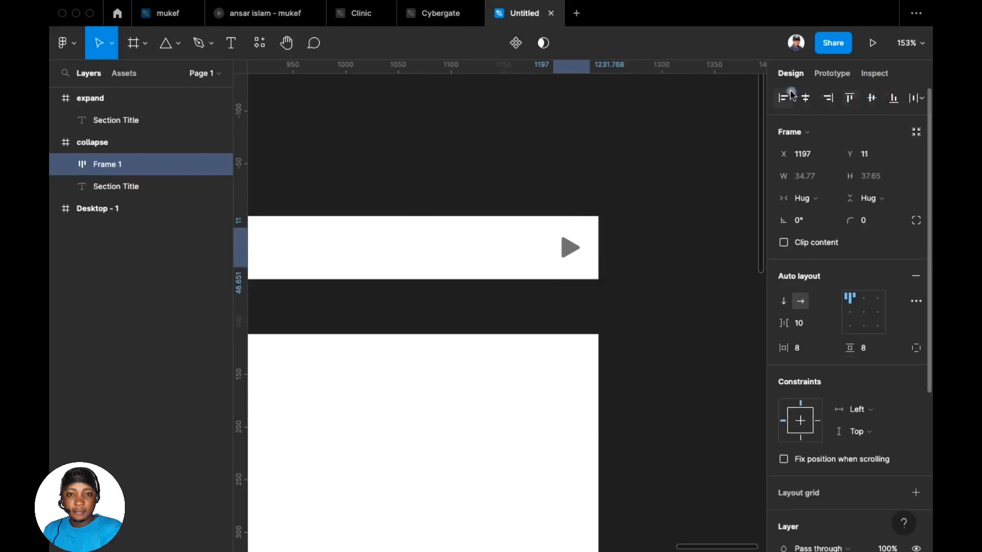
left_click(807, 99)
key("super+z")
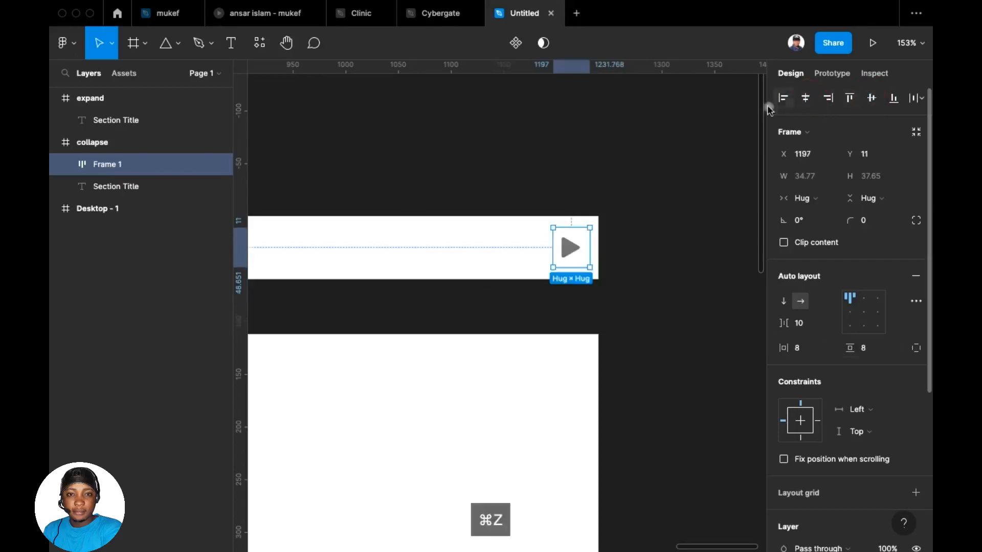
left_click(849, 98)
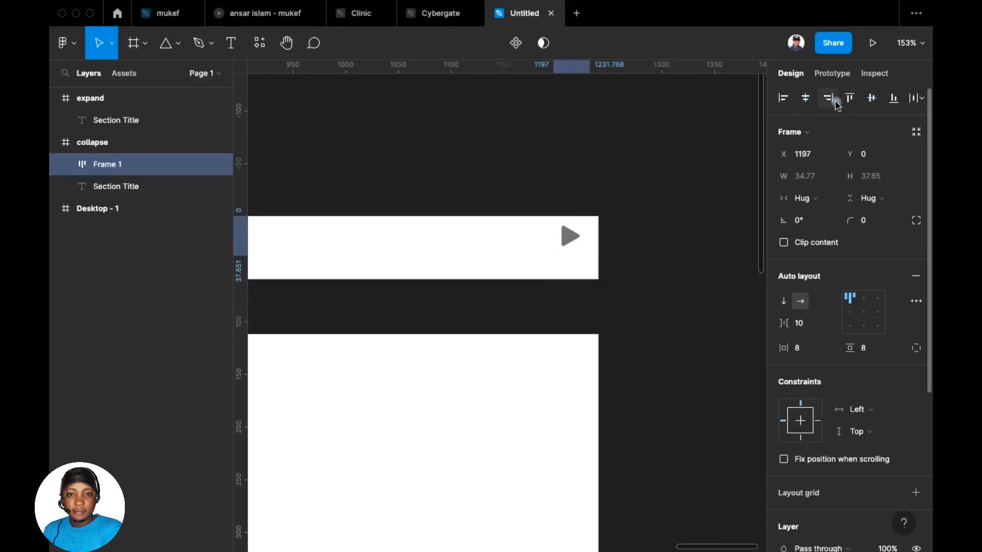
- Align the arrow frame vertically centred and to the collapse frame's right edge, shifted 16 px inward to X 1189
left_click(871, 98)
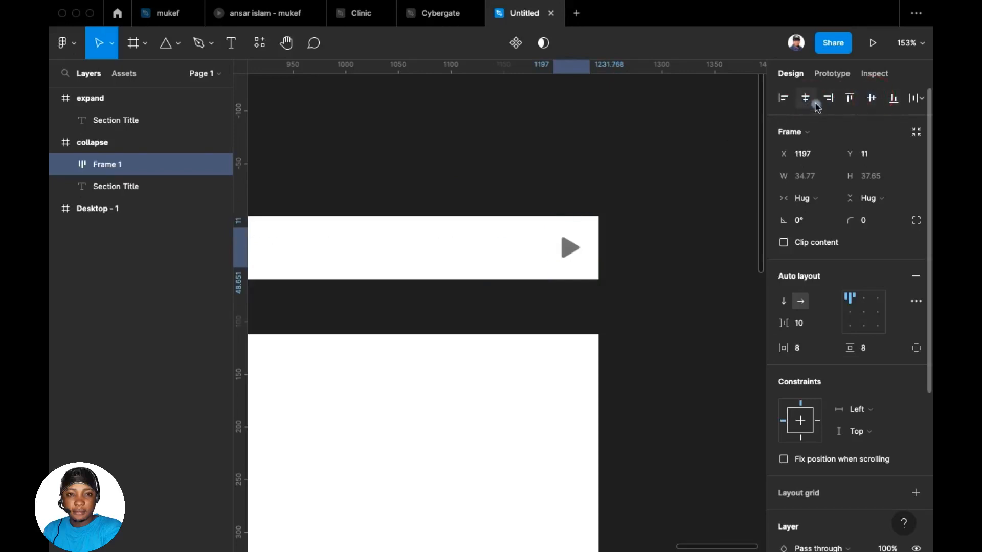
left_click(828, 99)
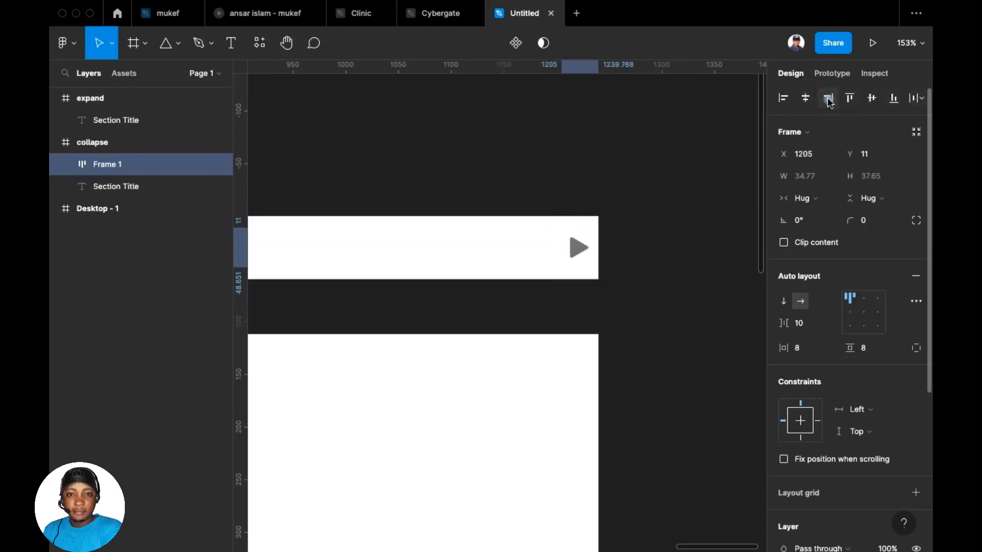
left_click(833, 154)
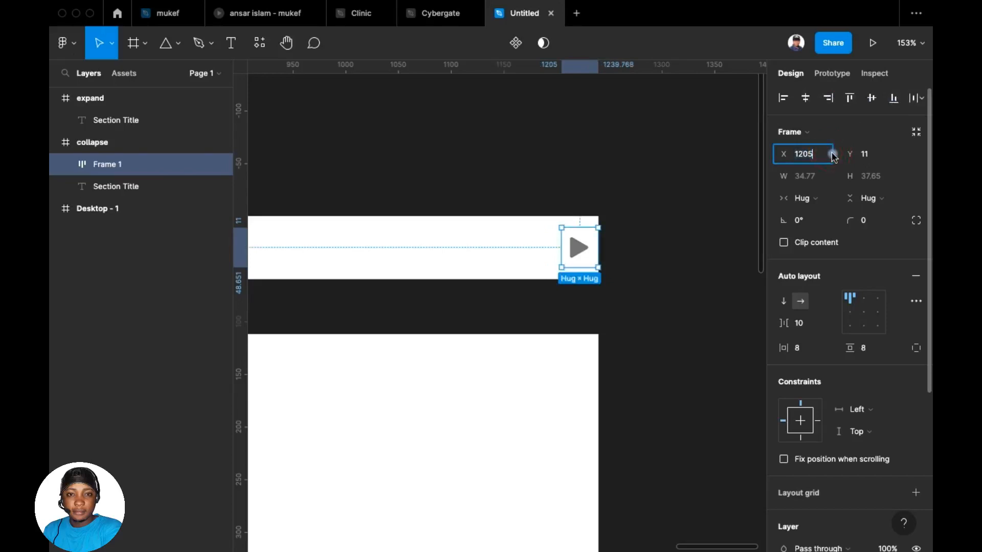
type("-16")
key("Return")
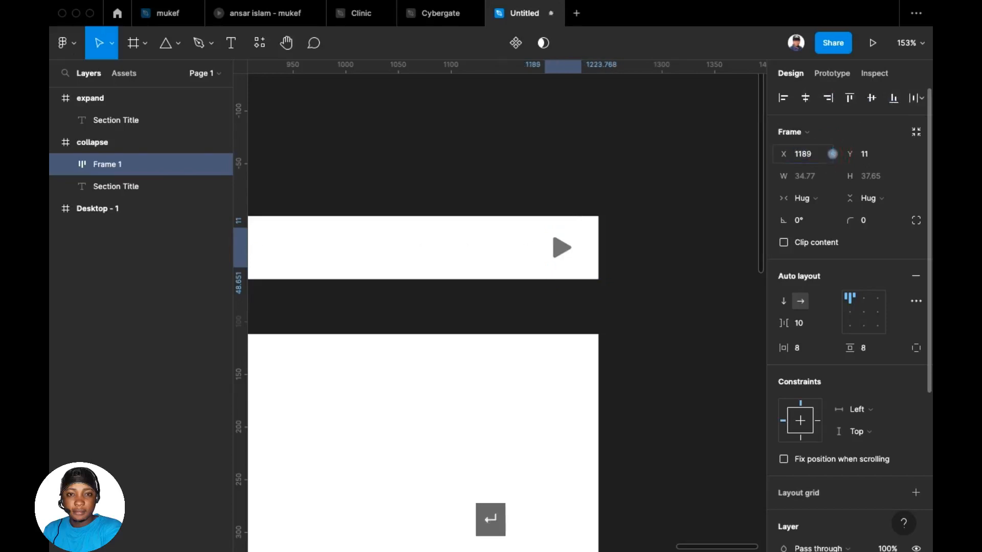
left_click(597, 147)
- Copy the collapse frame's arrow frame and paste it into the expand frame
scroll(595, 146, "down", 3)
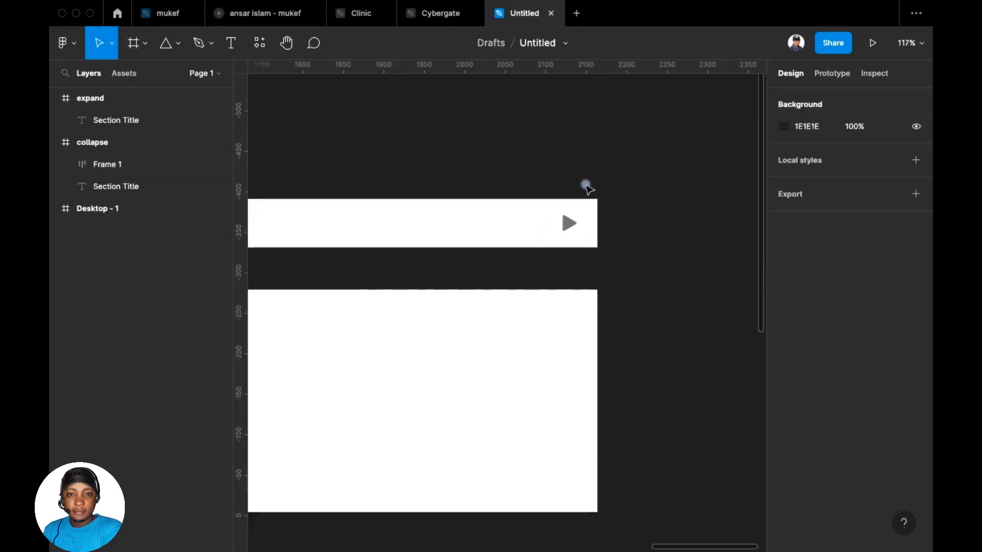
scroll(574, 180, "up", 3)
left_click(629, 222)
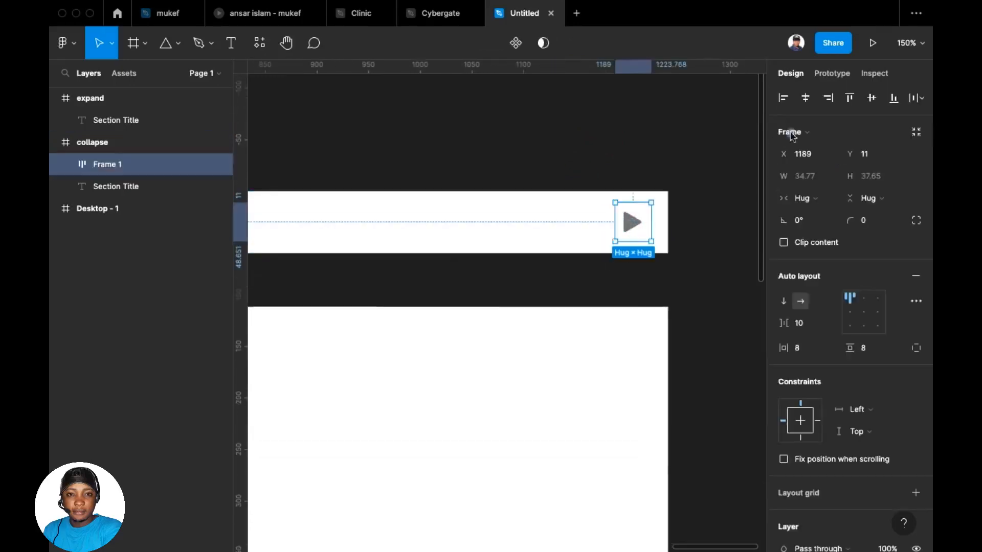
scroll(593, 197, "down", 5)
left_click_drag(560, 161, 603, 212)
key("super+c")
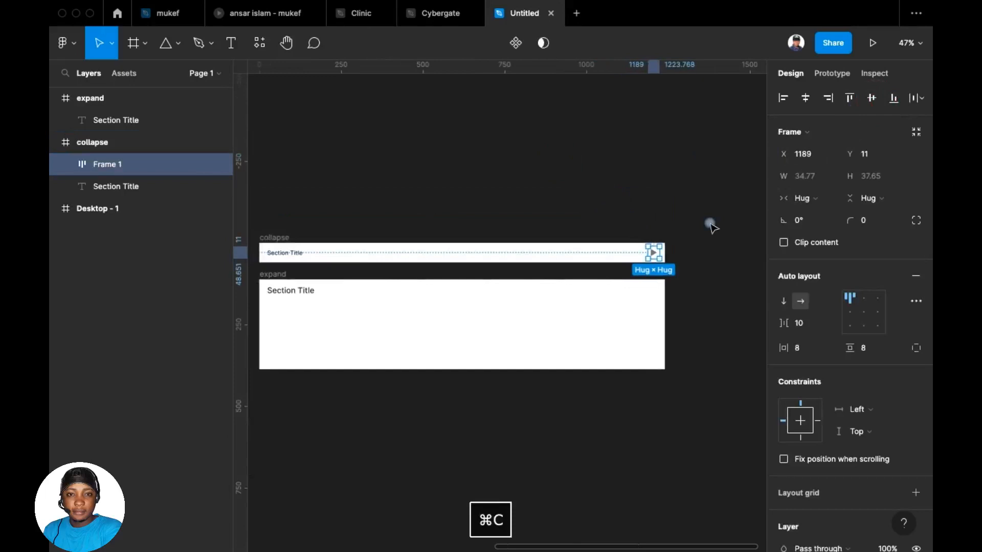
left_click(272, 274)
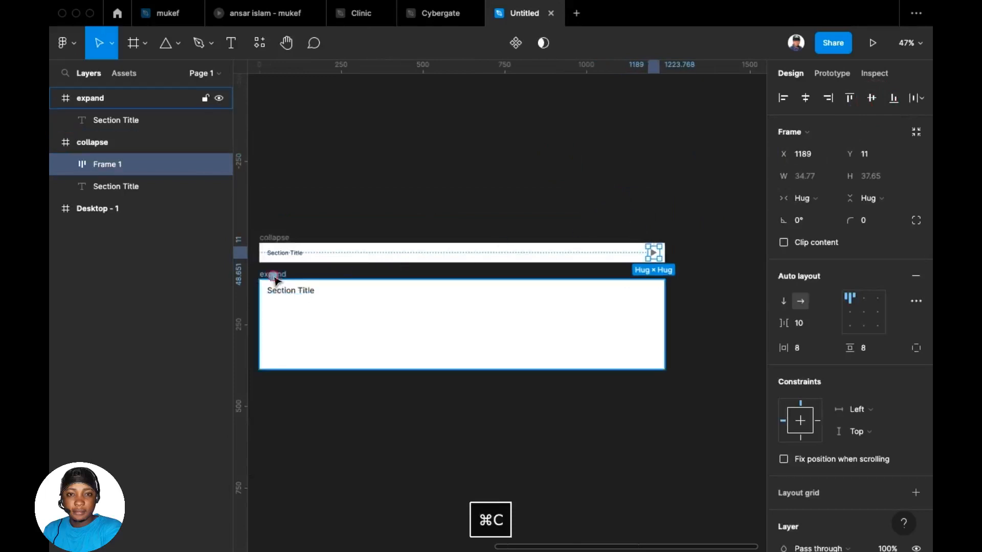
key("super+v")
left_click(491, 92)
scroll(515, 105, "left", 1)
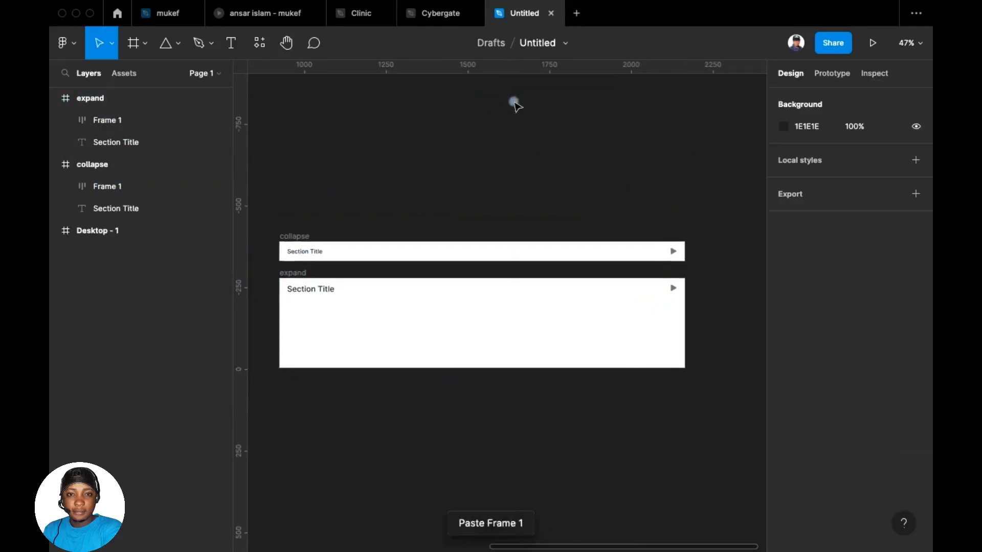
- Rotate the expand frame's arrow frame to -90° so the triangle points down
scroll(471, 300, "down", 1)
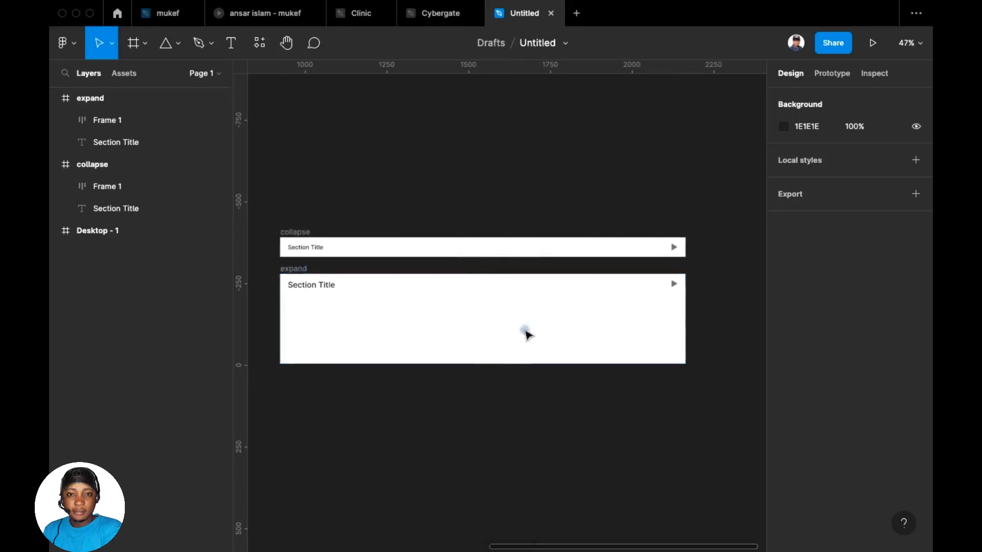
scroll(520, 386, "up", 1)
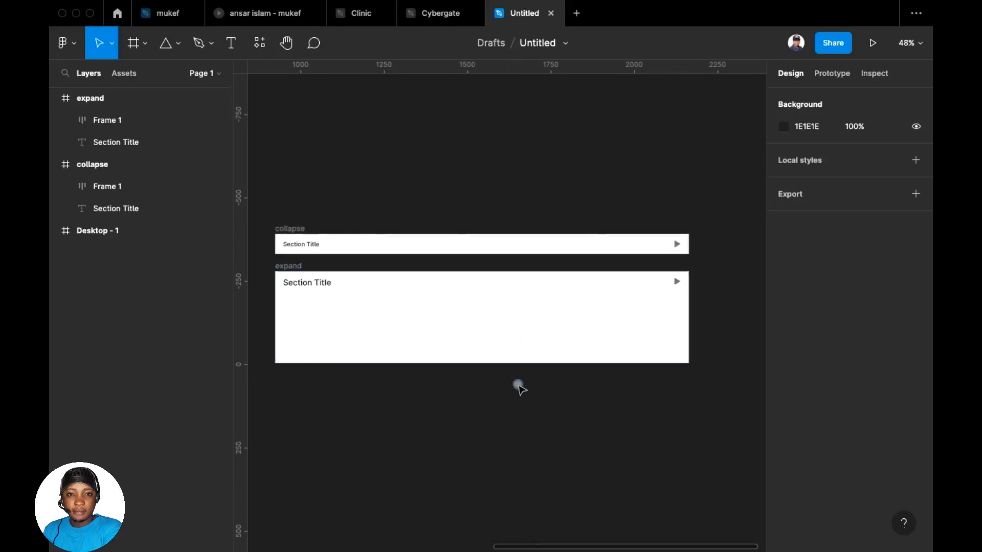
scroll(724, 307, "up", 6)
left_click(646, 339)
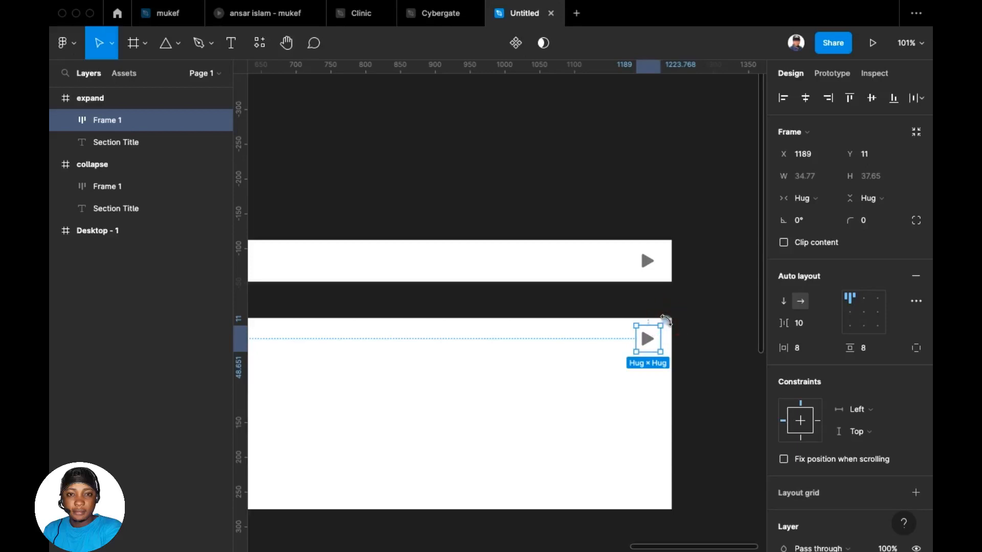
left_click_drag(666, 323, 663, 352)
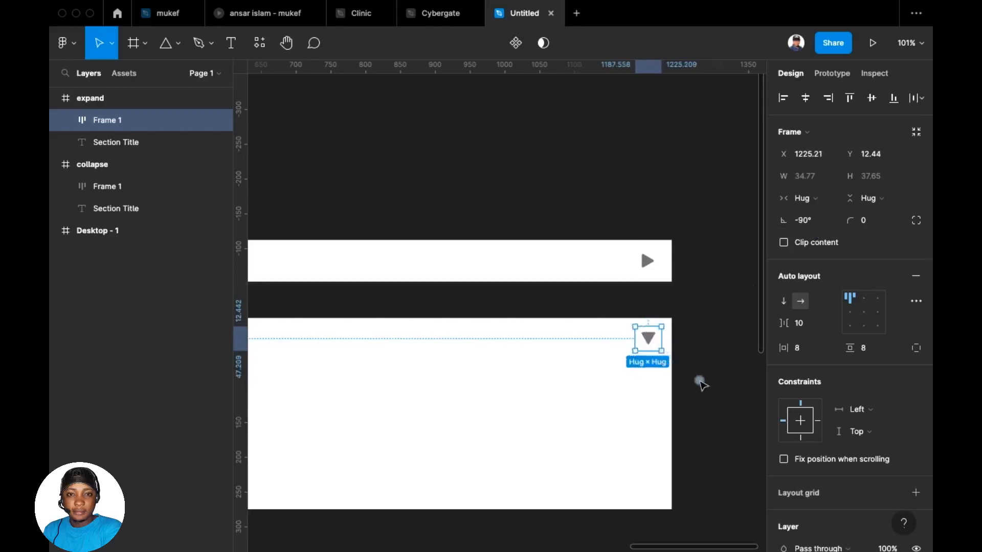
scroll(699, 378, "down", 5)
left_click(593, 393)
scroll(583, 394, "right", 3)
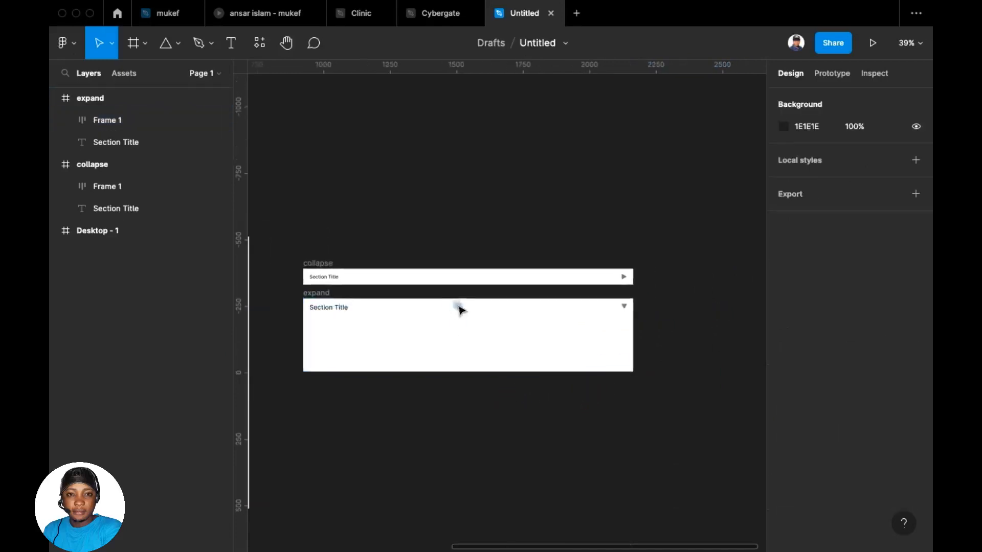
- Draw a text box about 1129 × 166 under the expand frame's Section Title and fill it with auto-generated text using the Lorem Ipsum plugin
left_click(231, 43)
left_click_drag(316, 317, 617, 363)
key("super+slash")
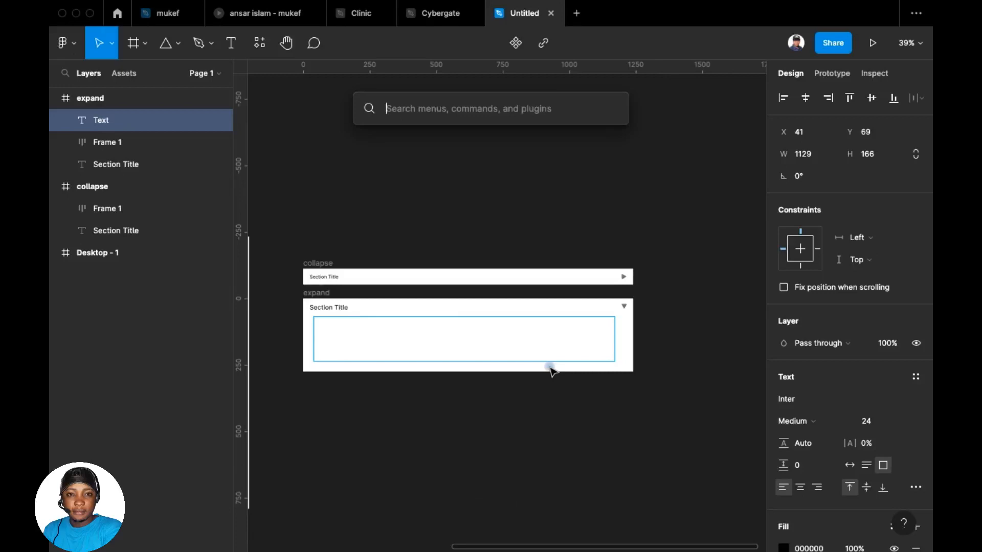
type("lore")
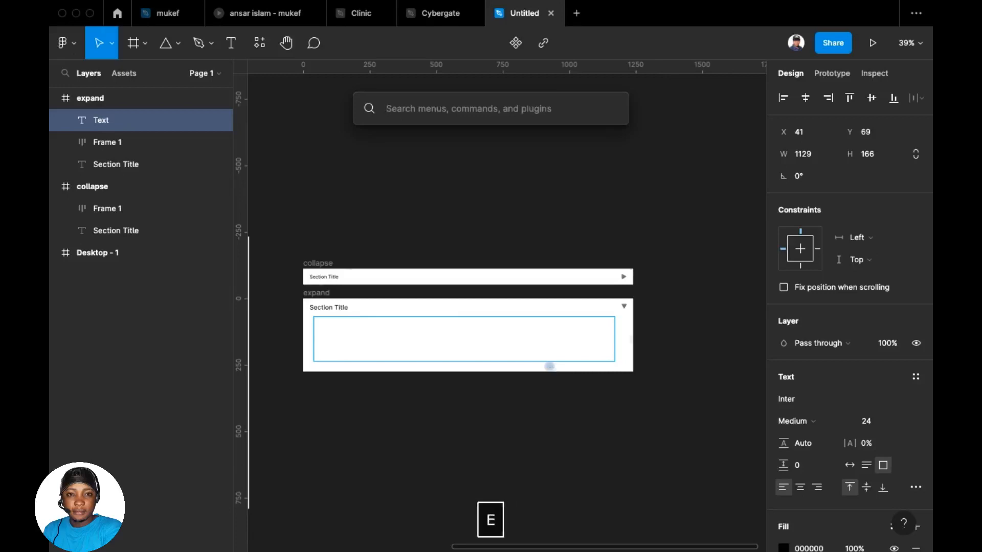
key("Return")
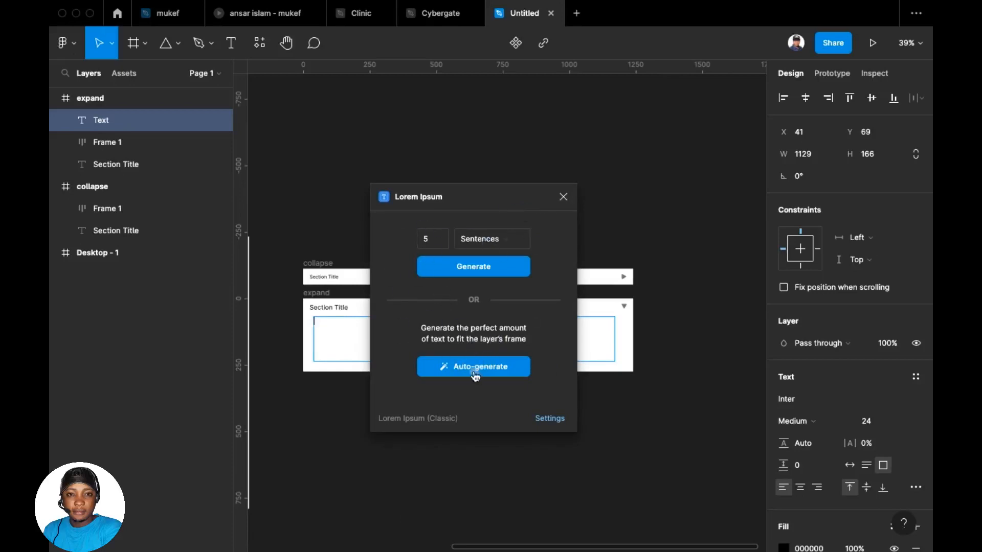
left_click(476, 375)
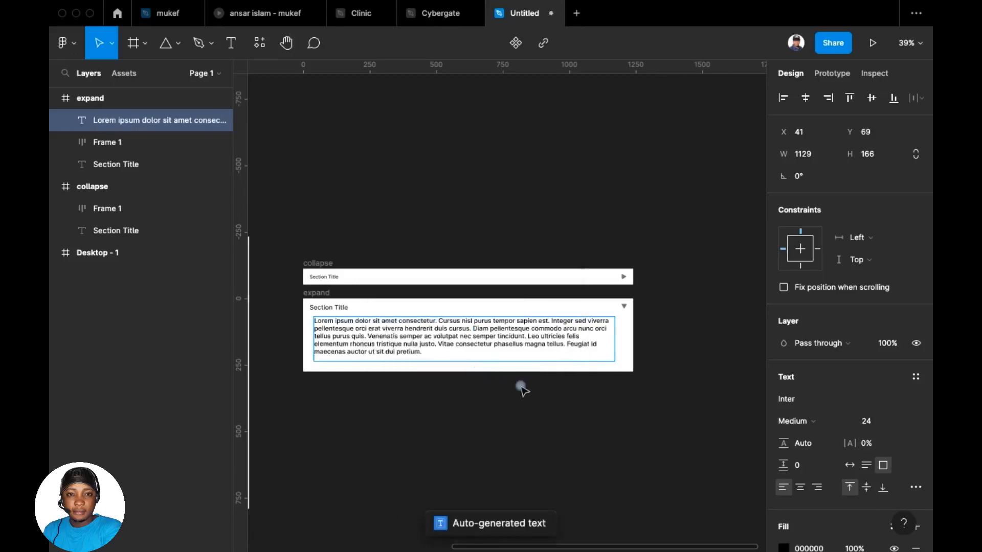
scroll(519, 388, "up", 3)
scroll(445, 377, "down", 2)
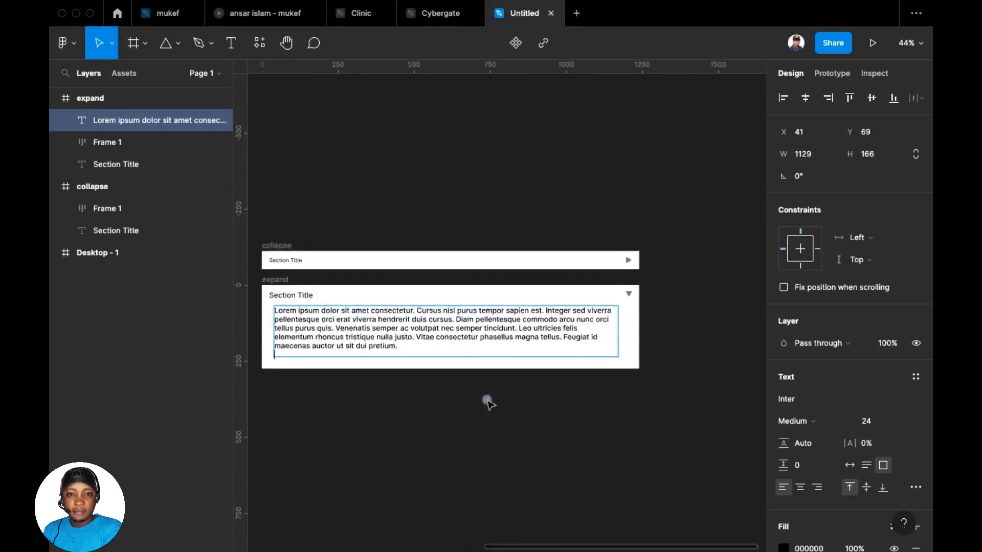
left_click(605, 422)
left_click(747, 377)
- Set the expand frame's Lorem ipsum body text to Regular weight and font size 18
left_click(553, 326)
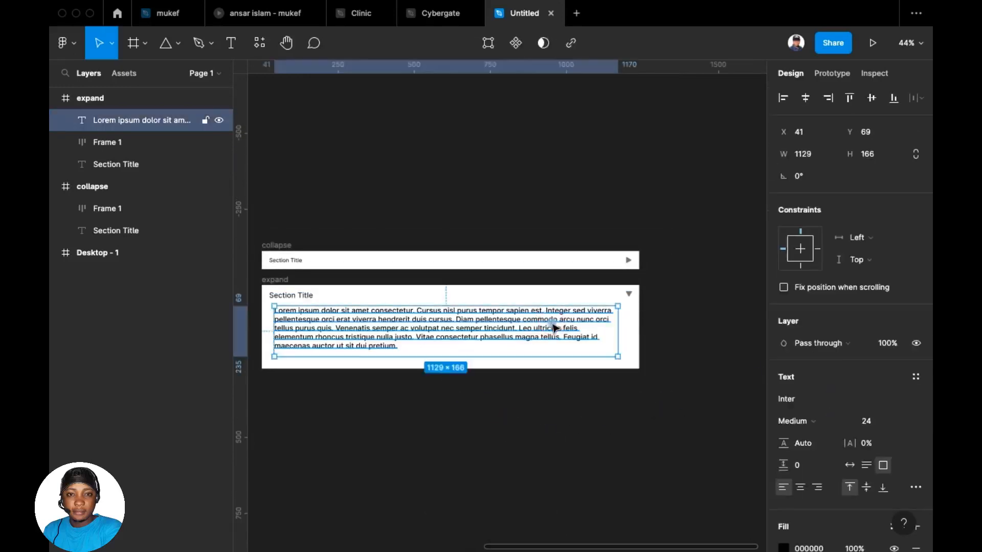
left_click(818, 419)
left_click(814, 404)
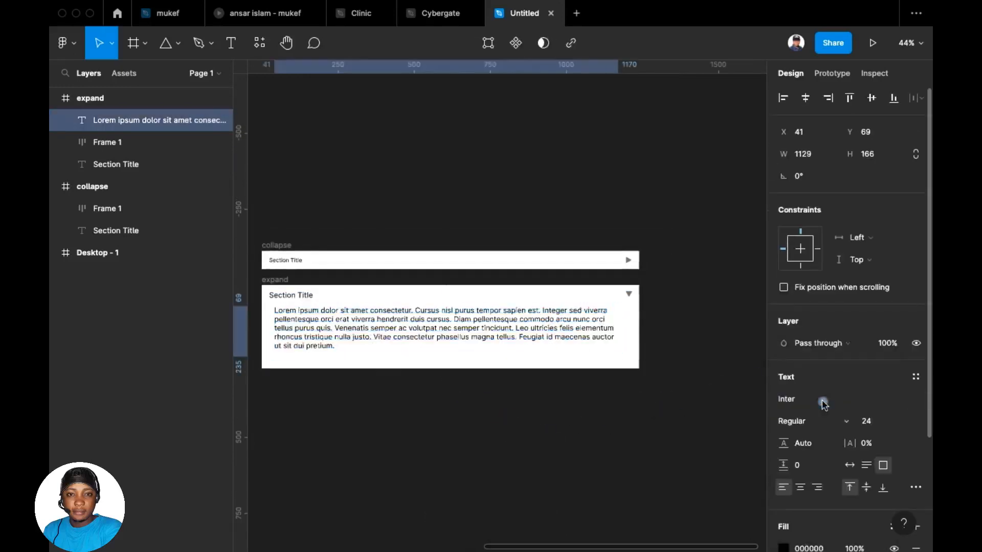
left_click(868, 424)
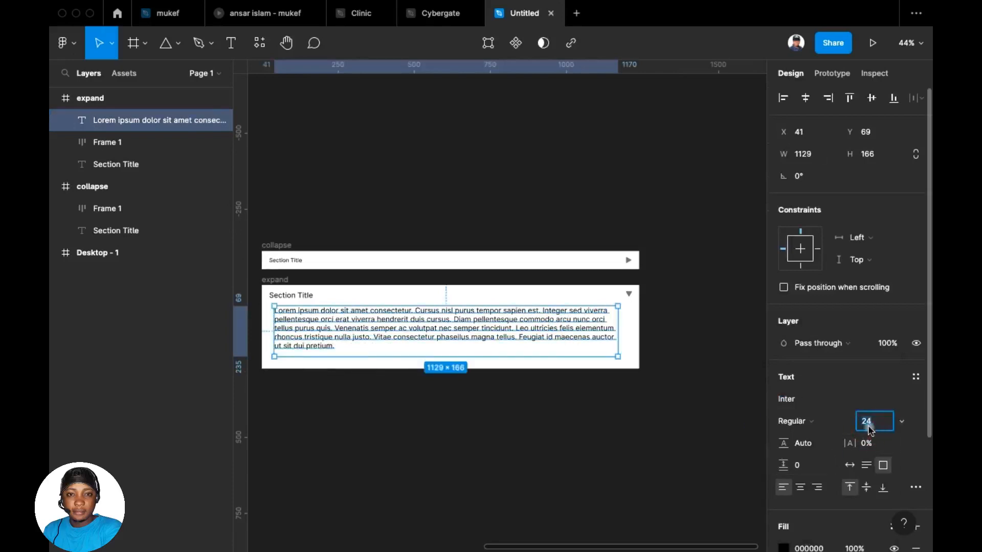
type("18")
key("Return")
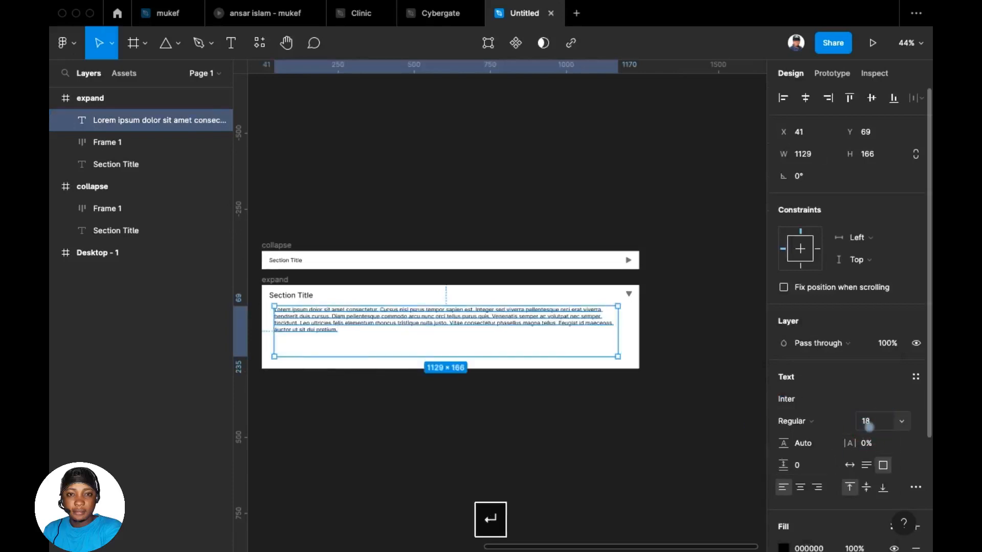
- Paste a second copy of the Lorem ipsum paragraph into its text box and join both copies into one continuous paragraph
double_click(486, 322)
key("super+c")
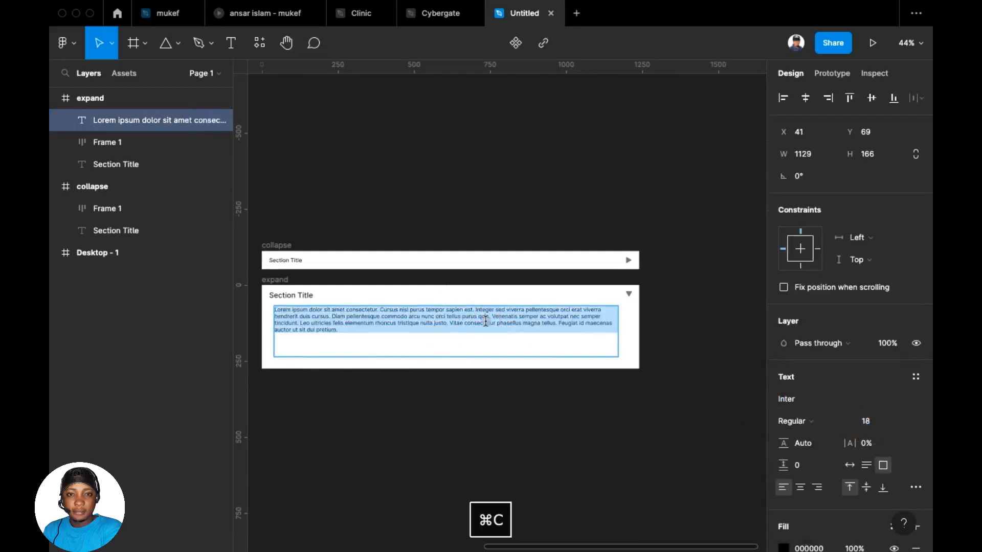
key("super+v")
key("super+v")
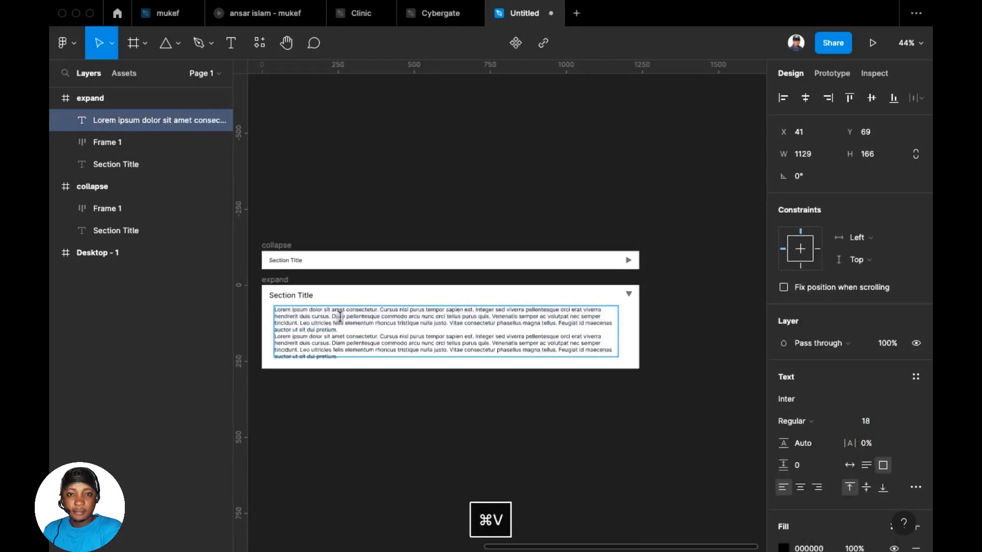
left_click(276, 340)
key("BackSpace")
key("BackSpace")
key("BackSpace")
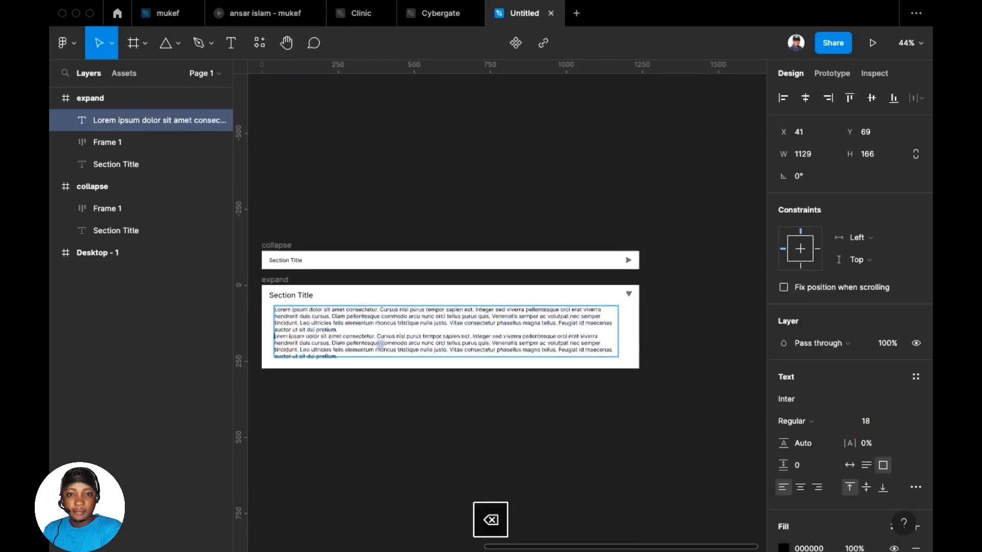
left_click(559, 438)
scroll(510, 445, "left", 2)
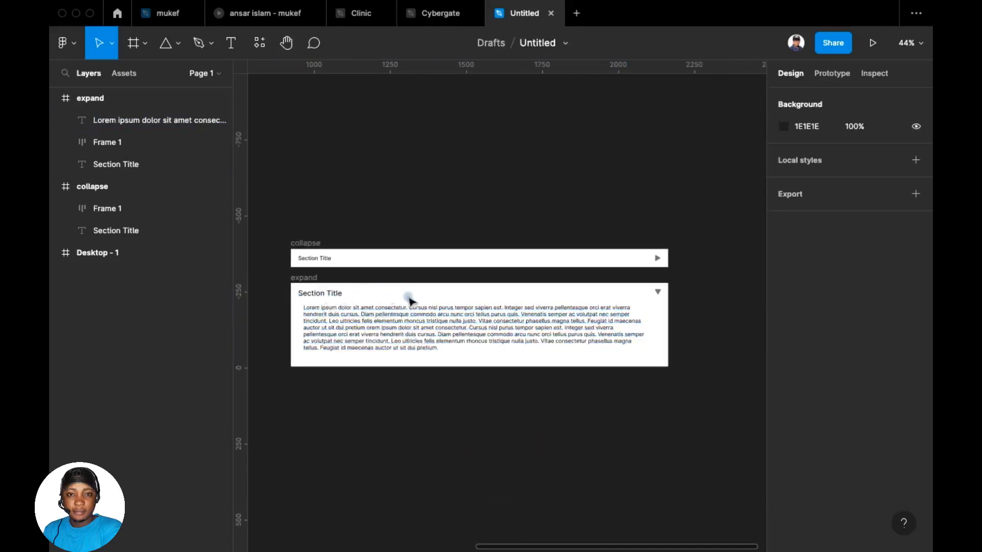
- Combine the collapse and expand frames into one component set
scroll(423, 232, "down", 2)
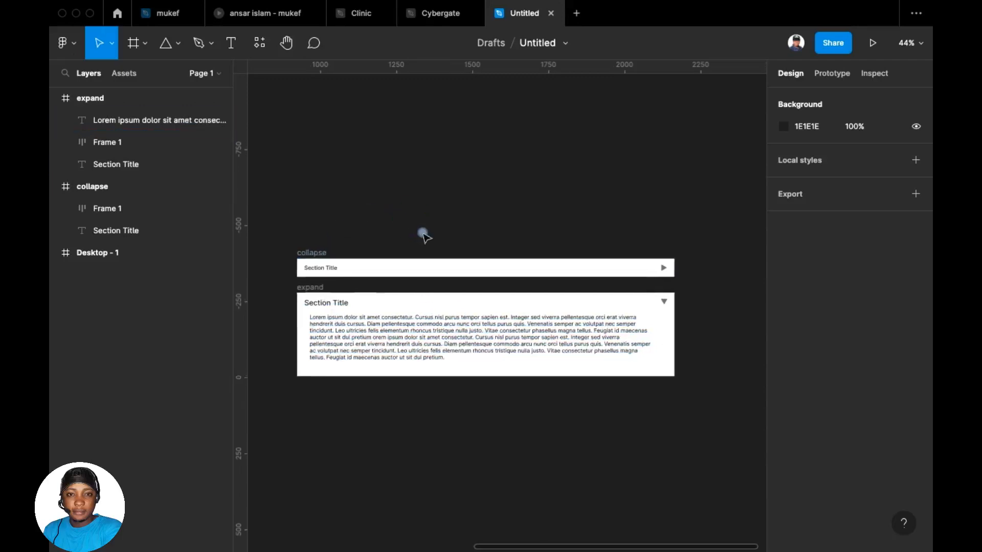
scroll(404, 215, "down", 2)
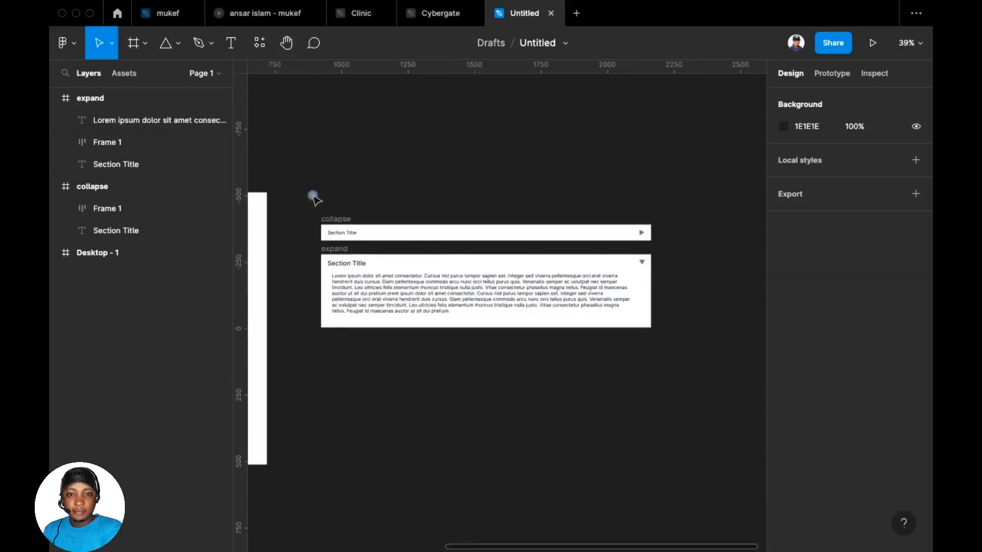
left_click_drag(303, 186, 723, 383)
left_click(500, 43)
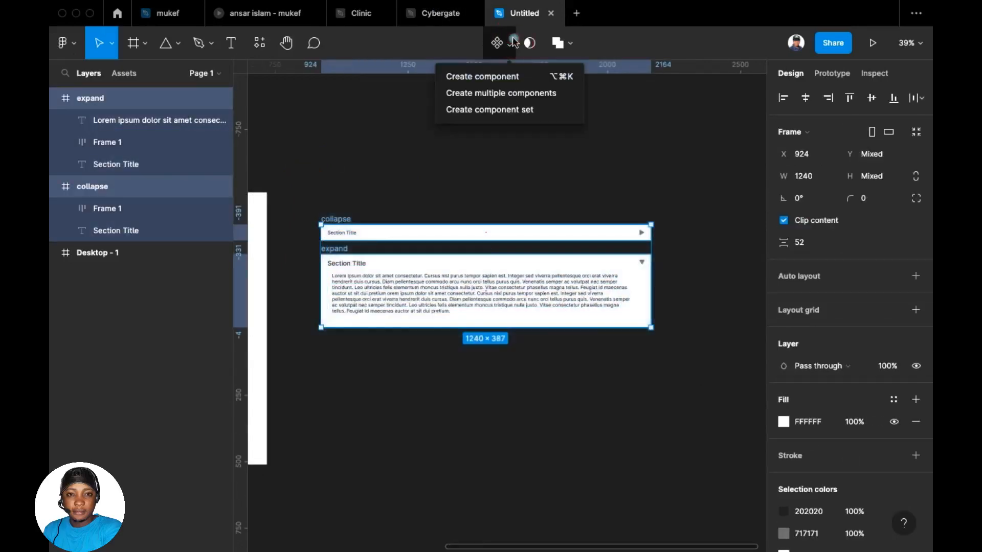
left_click(481, 110)
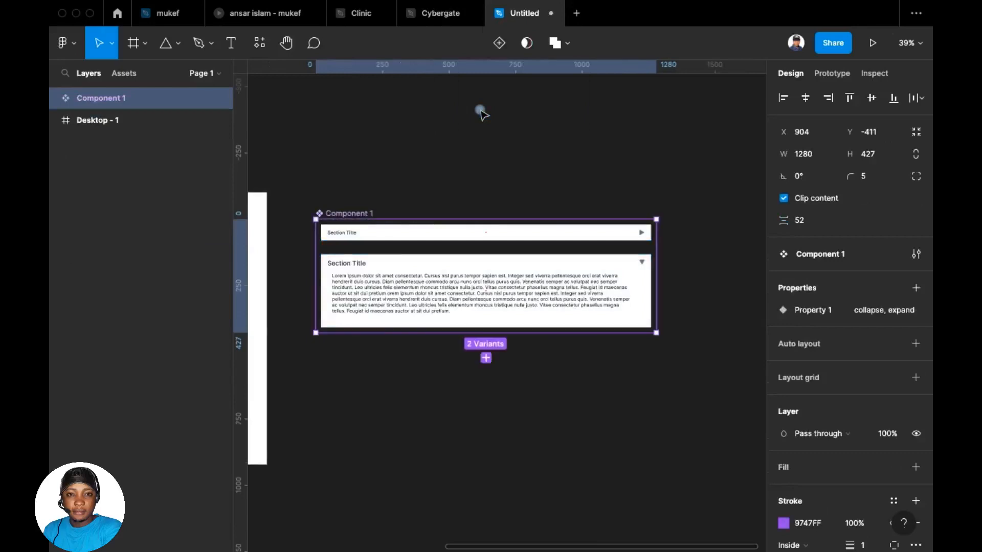
- Add a prototype interaction from the collapse variant's arrow frame that changes to the expand variant on click
left_click(838, 73)
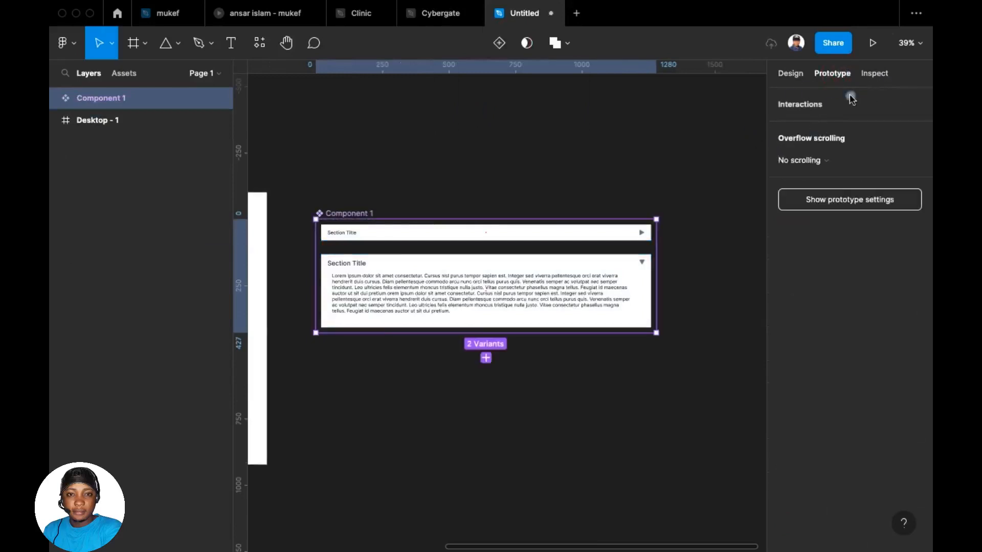
scroll(519, 267, "up", 1)
scroll(620, 247, "right", 3)
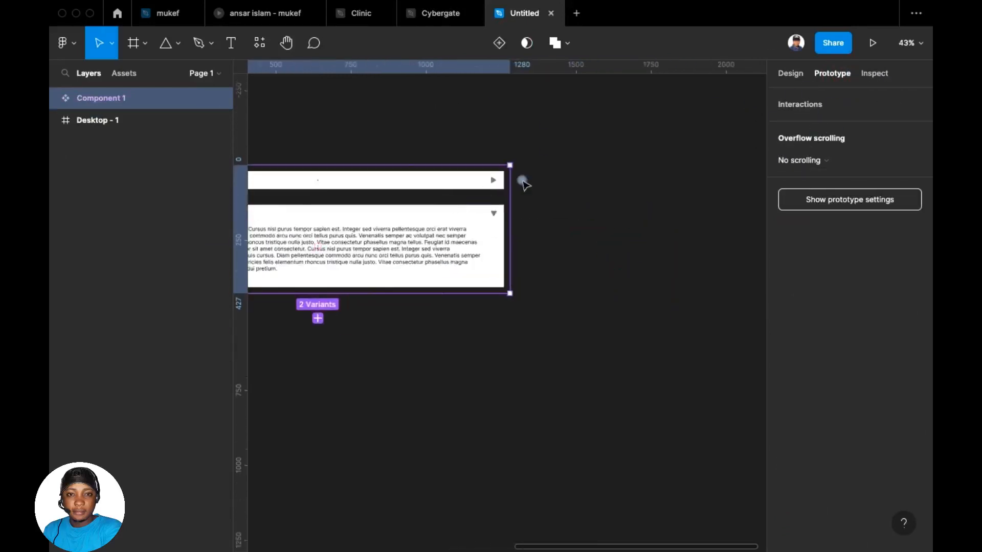
scroll(524, 184, "up", 5)
left_click(467, 181)
left_click(468, 183)
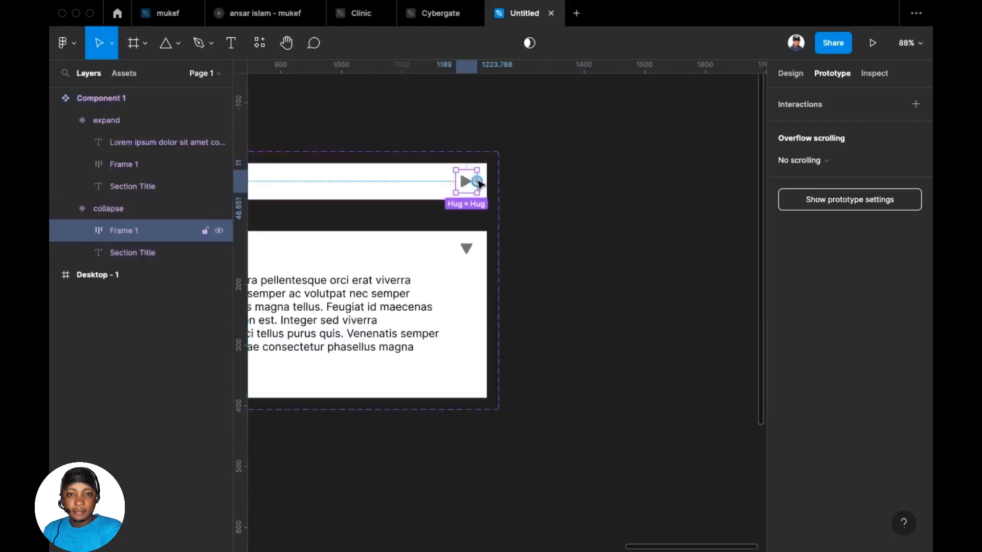
scroll(484, 186, "left", 5)
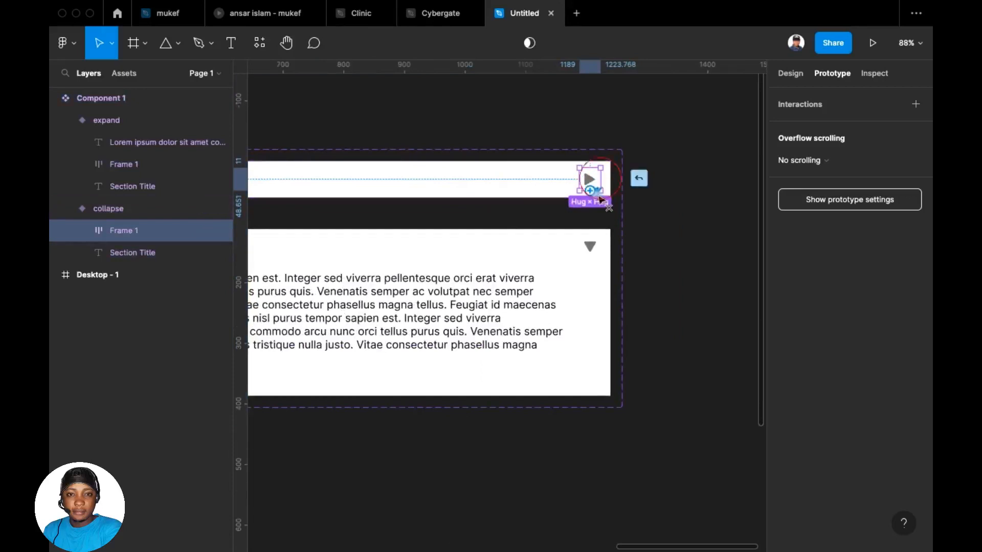
left_click_drag(579, 179, 485, 250)
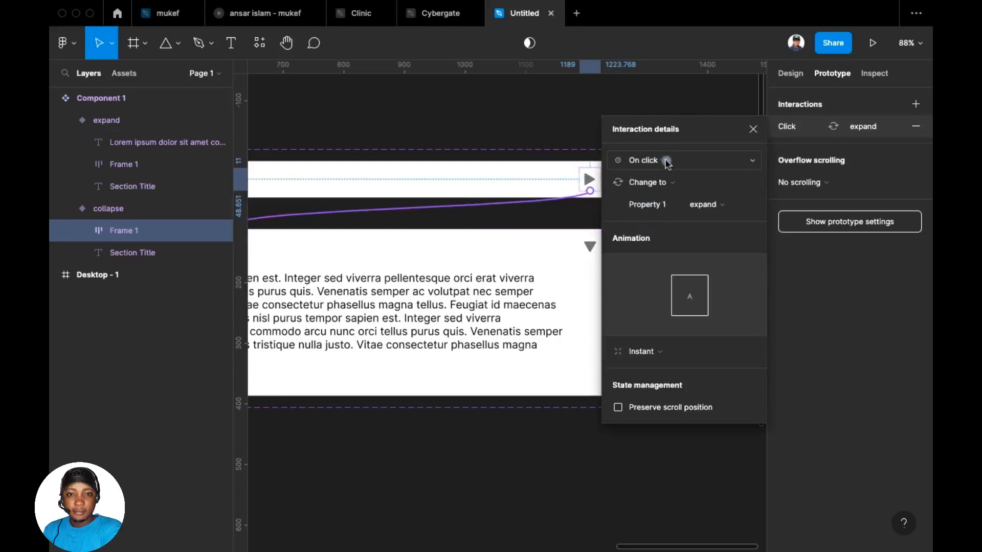
- Set the collapse arrow's interaction to Smart animate with Ease out easing and a 500 ms duration
left_click(669, 351)
left_click(665, 384)
left_click(710, 370)
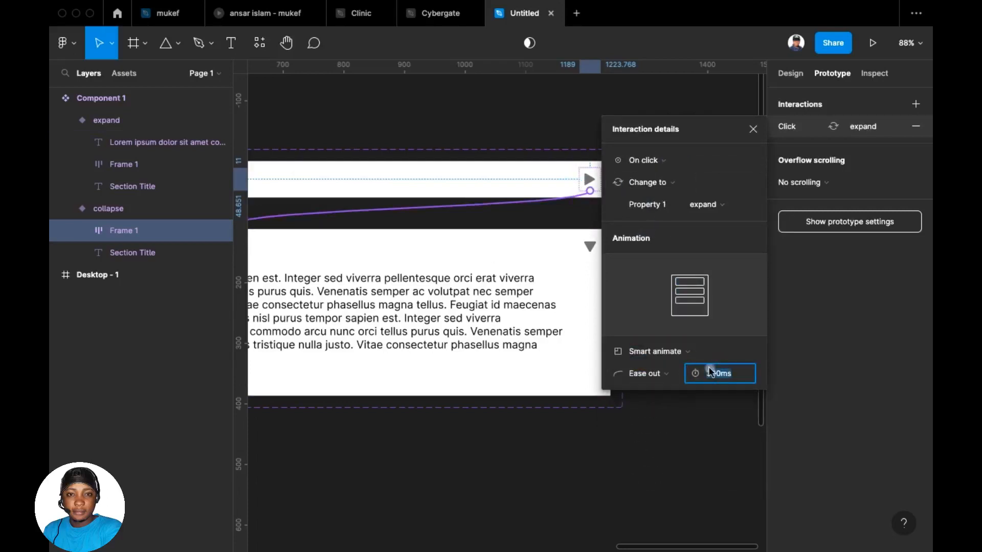
left_click(677, 374)
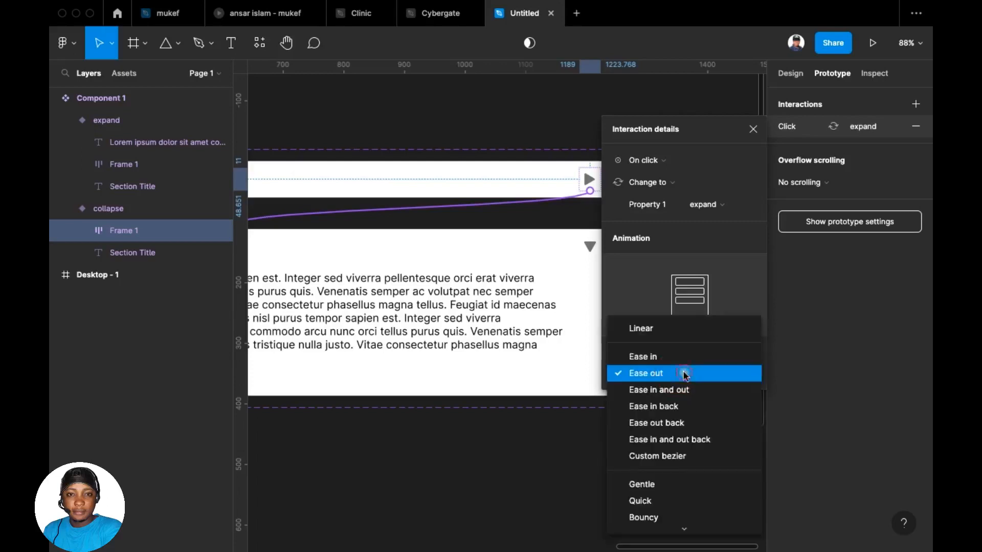
left_click(684, 374)
left_click(716, 373)
type("50")
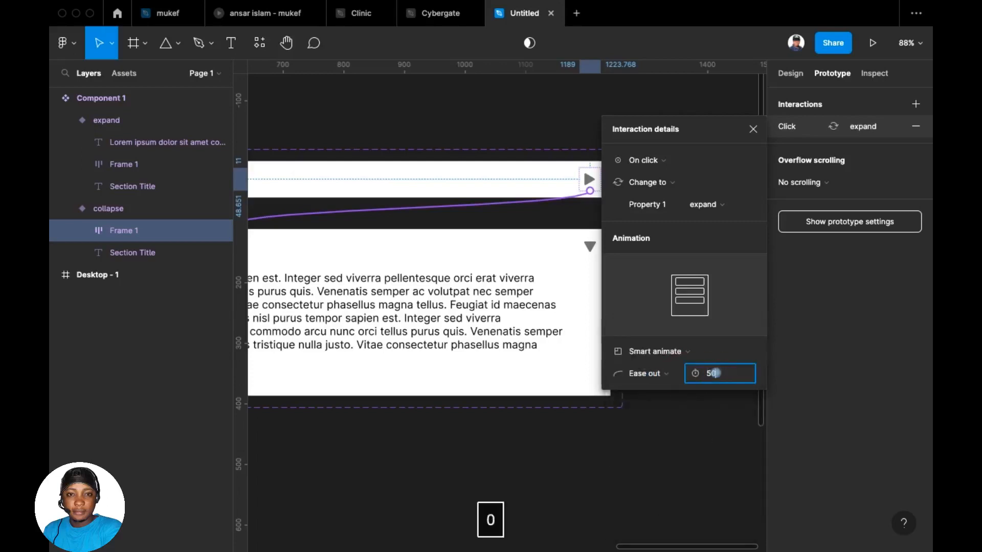
type("0")
key("Return")
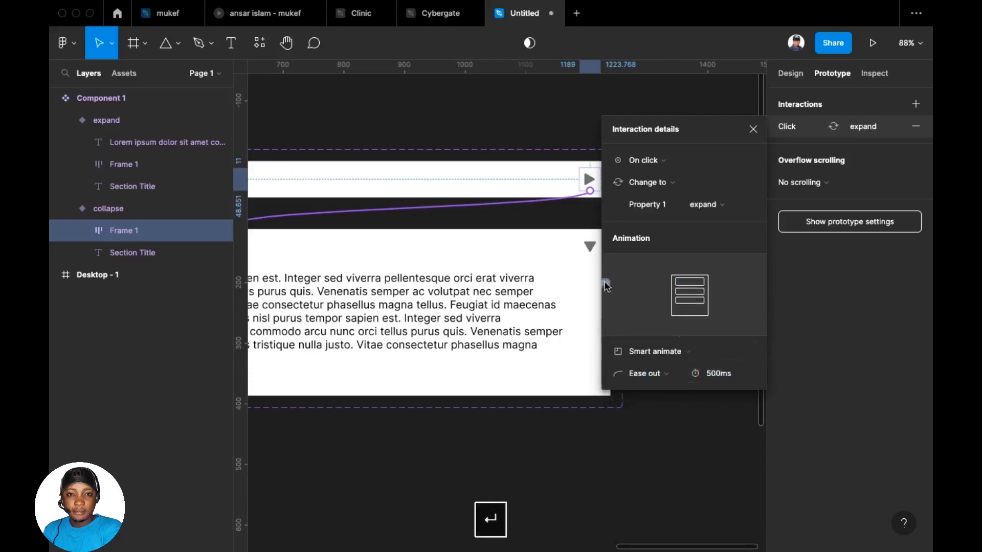
left_click(525, 130)
- Add an on-click prototype interaction from the whole collapse variant that changes to the expand variant
left_click(523, 171)
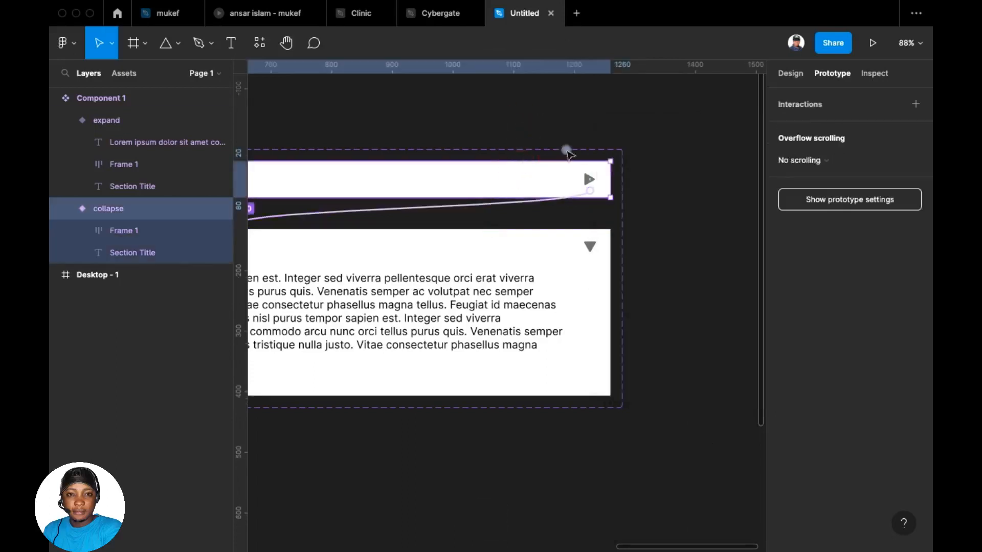
scroll(552, 215, "down", 5)
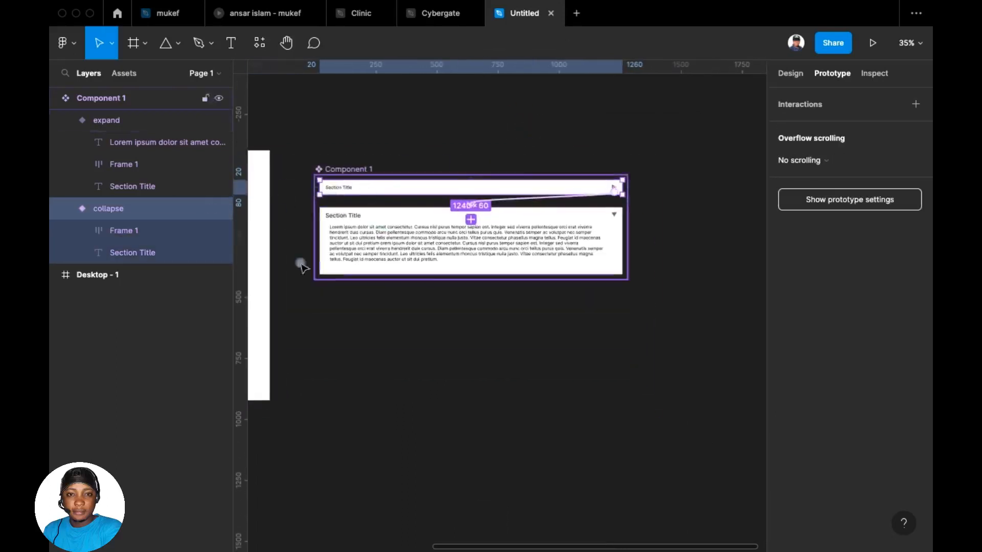
scroll(607, 185, "up", 4)
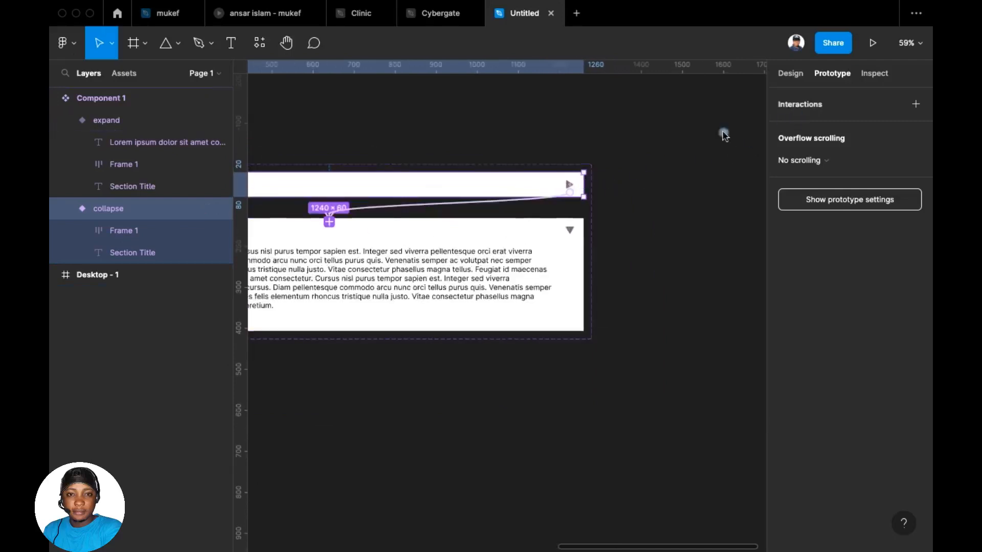
left_click_drag(584, 184, 458, 256)
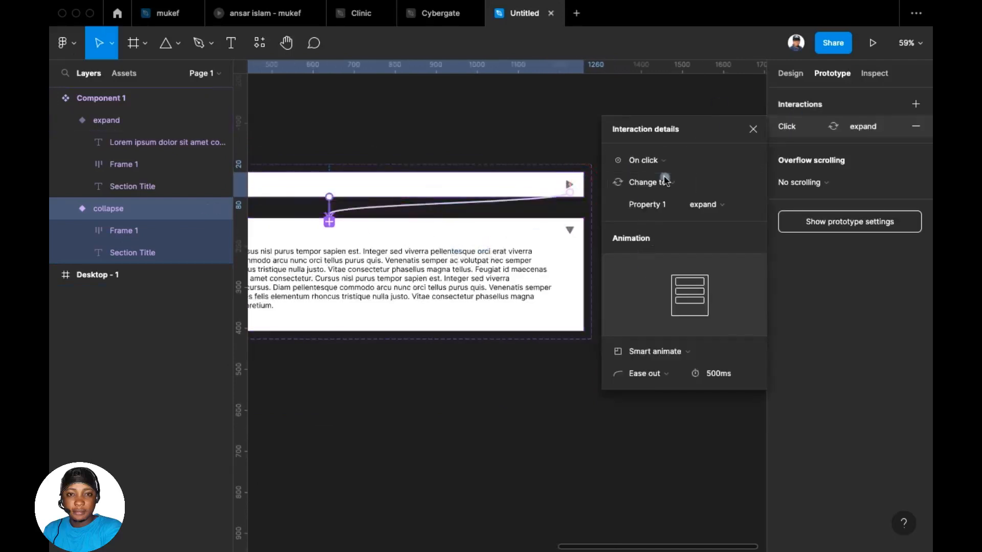
left_click(533, 392)
- Add an on-click interaction from the expand variant's arrow frame that changes to collapse with Smart animate, Ease out, 500 ms
scroll(511, 381, "up", 1)
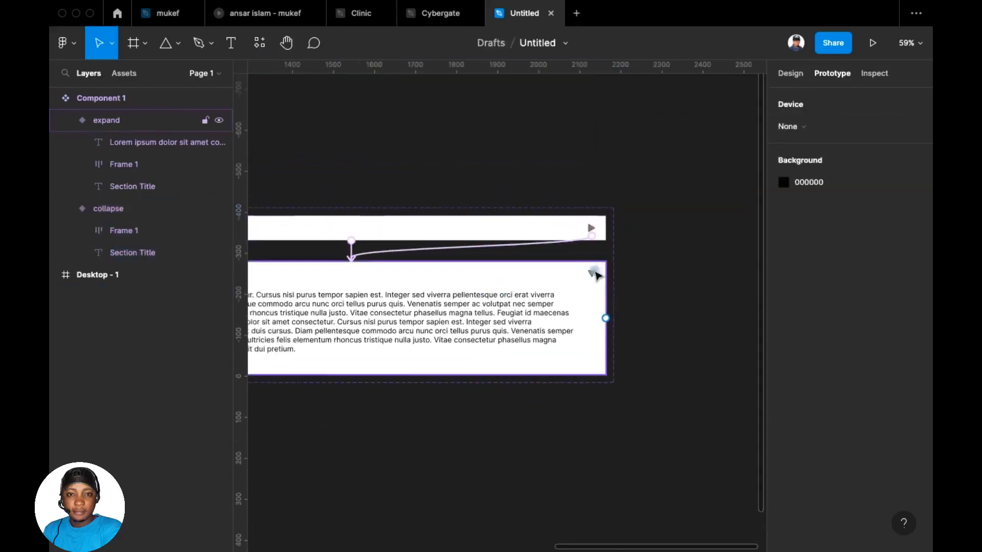
double_click(597, 272)
scroll(597, 273, "up", 5)
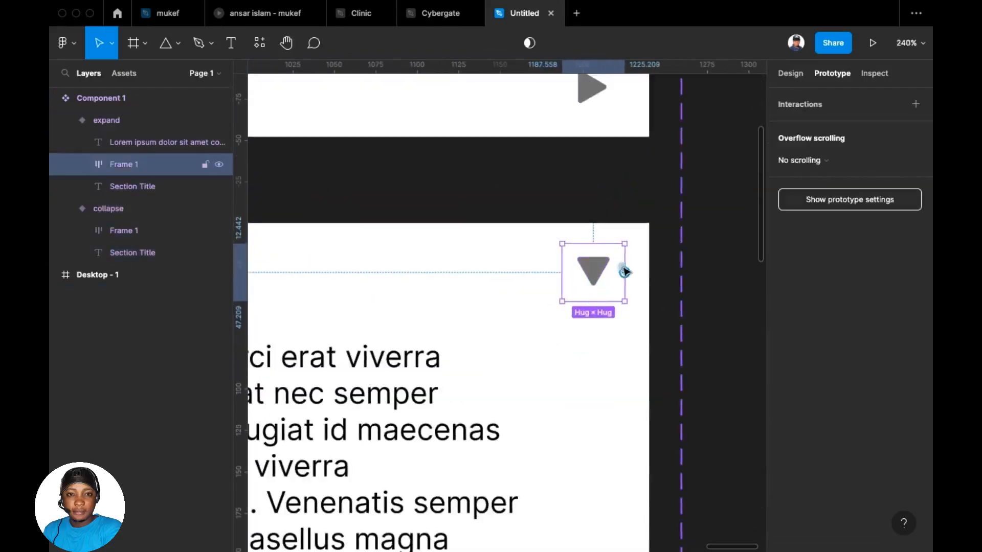
left_click_drag(625, 273, 610, 118)
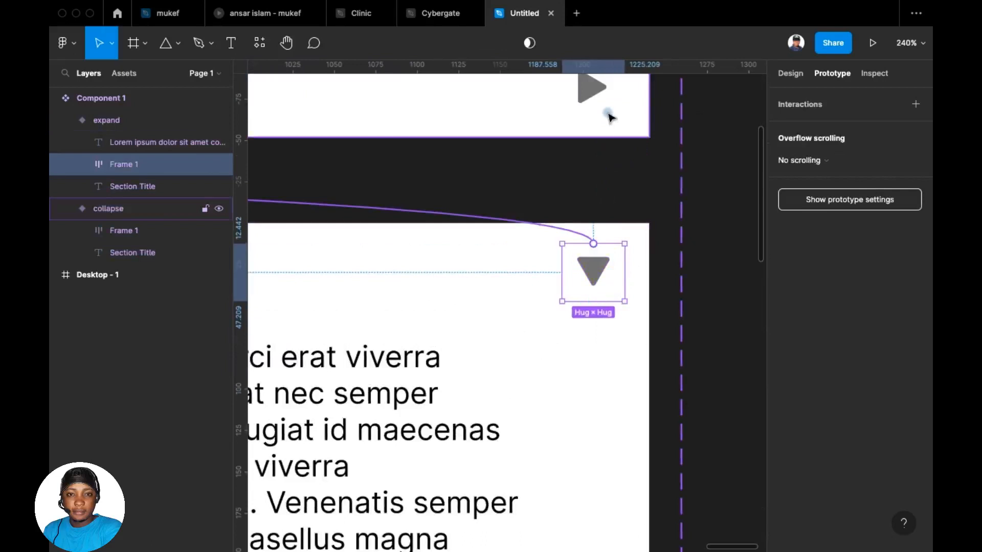
left_click_drag(610, 117, 611, 118)
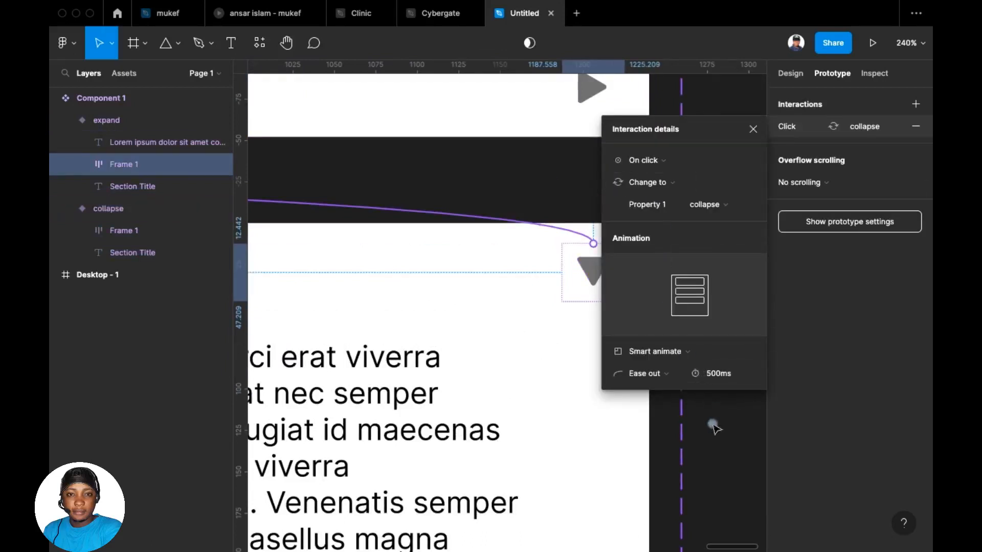
left_click(714, 445)
scroll(660, 396, "down", 10)
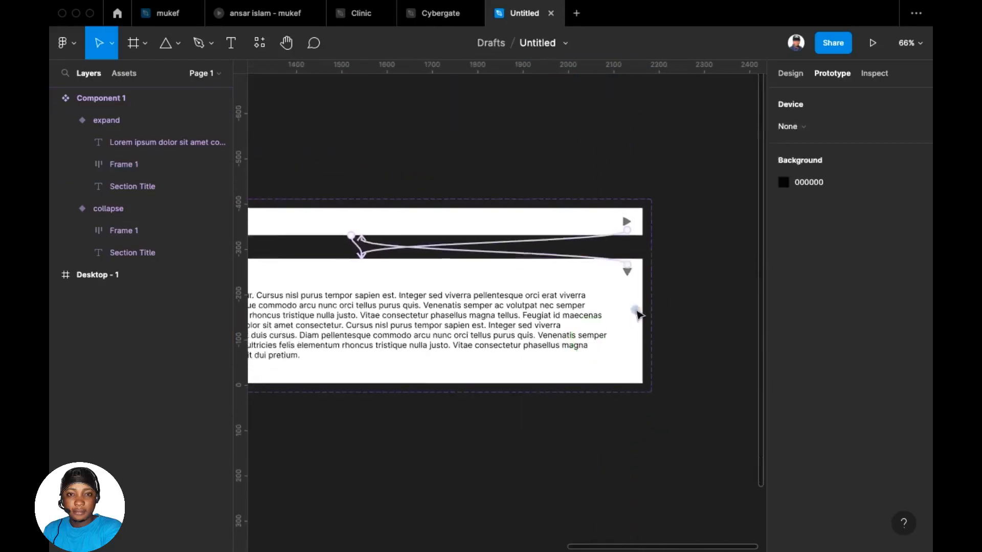
- Copy the collapse variant into the Desktop - 1 frame and move the instance to X 100, Y 80 on the column grid
left_click_drag(502, 175, 626, 152)
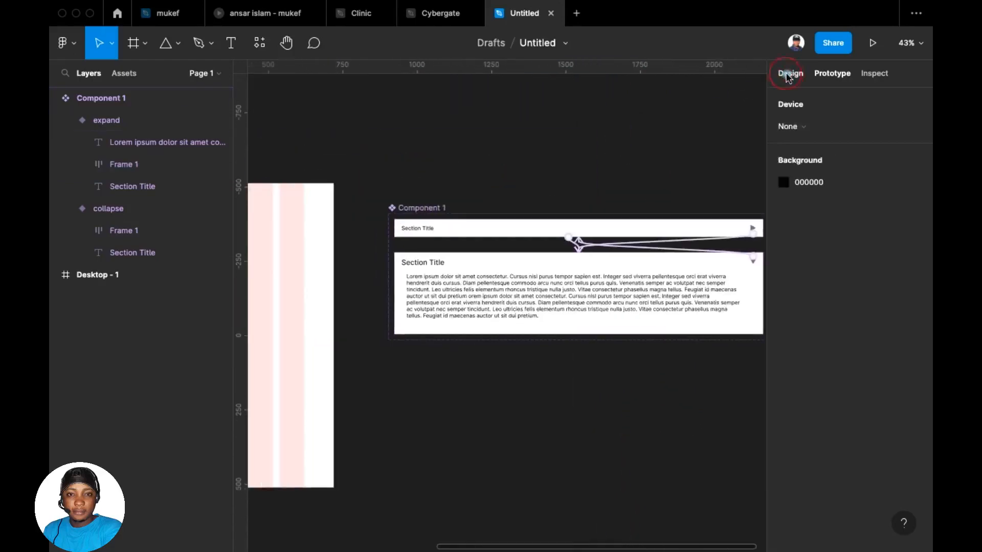
left_click(788, 74)
left_click(551, 228)
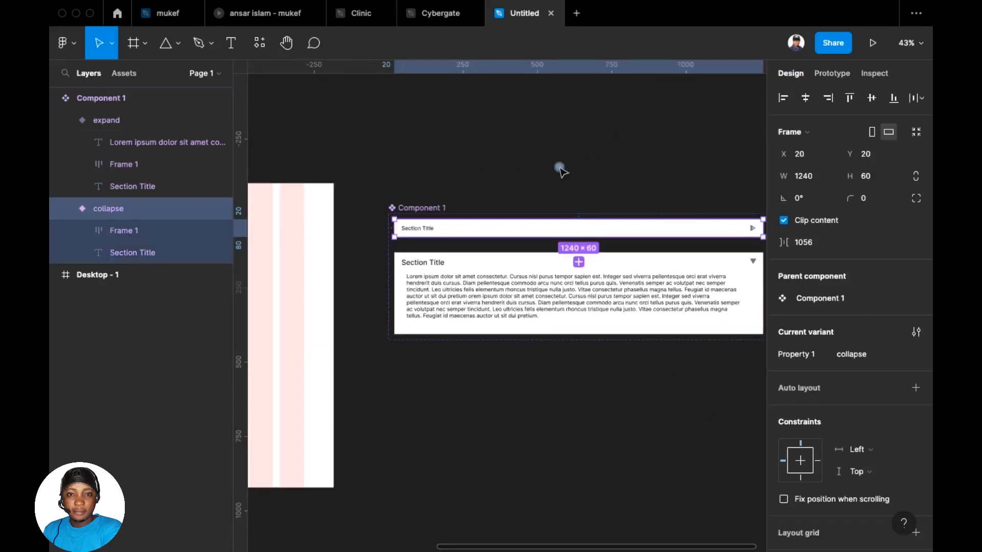
key("super+c")
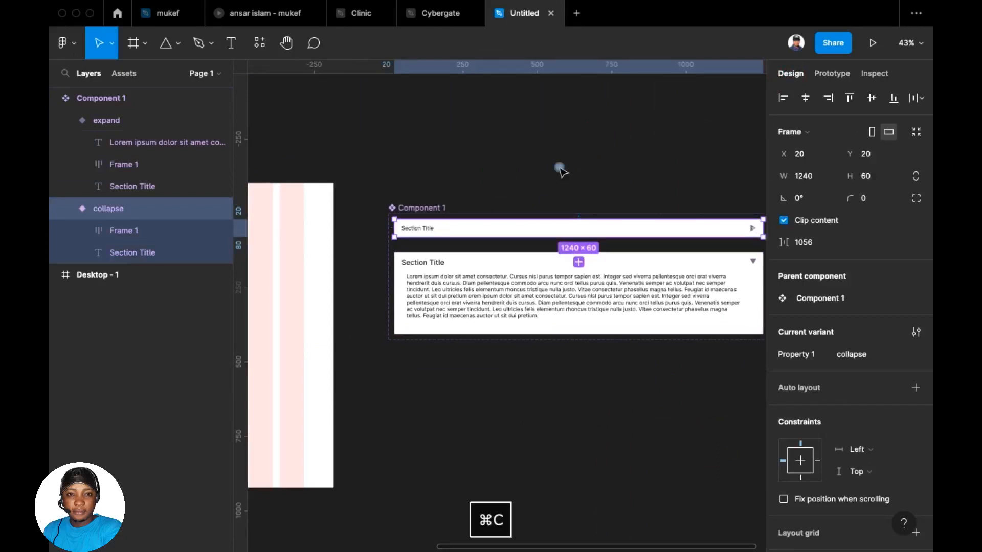
left_click_drag(450, 160, 605, 185)
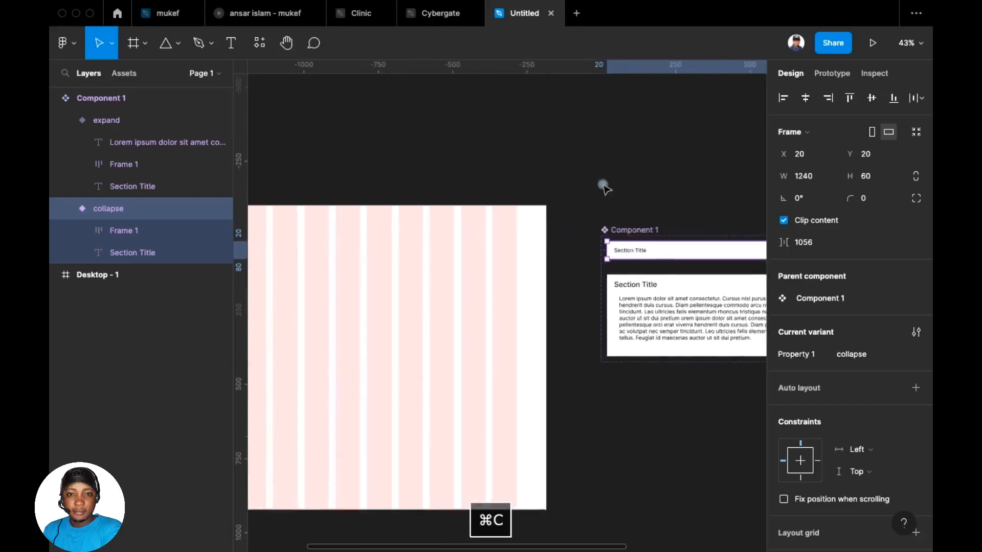
scroll(604, 184, "down", 5)
left_click(389, 191)
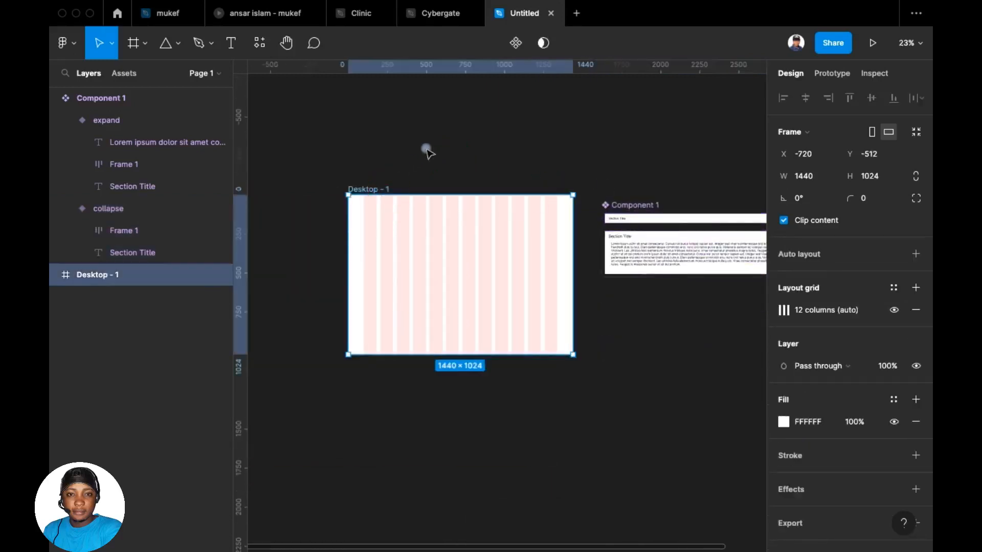
key("super+v")
scroll(433, 158, "up", 5)
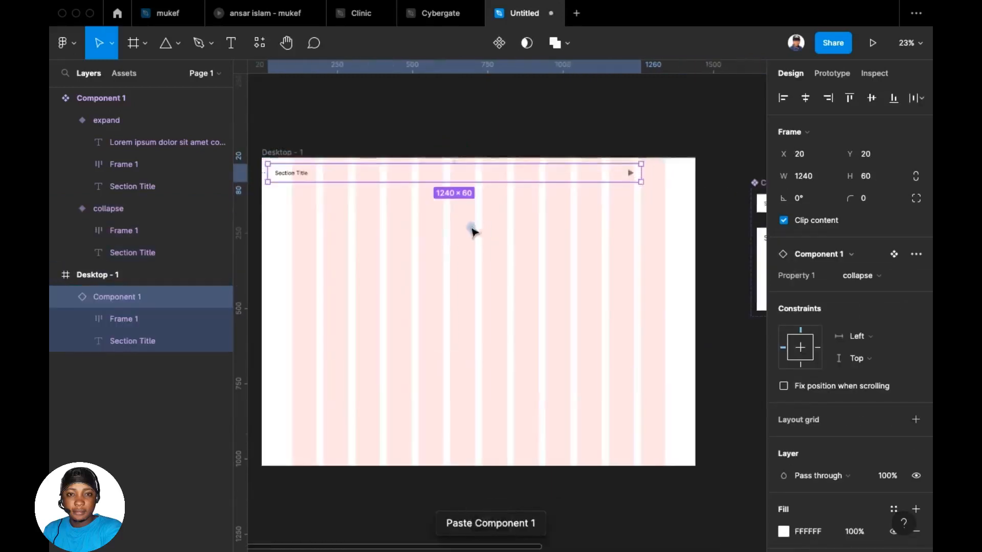
mouse_move(404, 201)
left_mouse_down()
mouse_move(428, 207)
mouse_move(419, 206)
left_mouse_up()
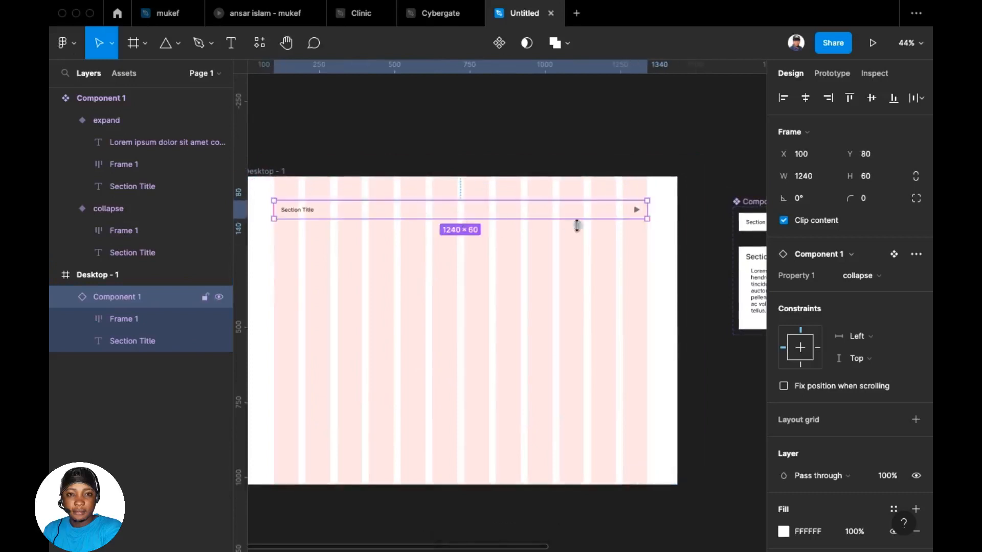
- Add a drop shadow effect to the collapse variant in the component set
scroll(537, 220, "right", 5)
scroll(514, 218, "right", 3)
left_click(593, 207)
scroll(807, 317, "down", 4)
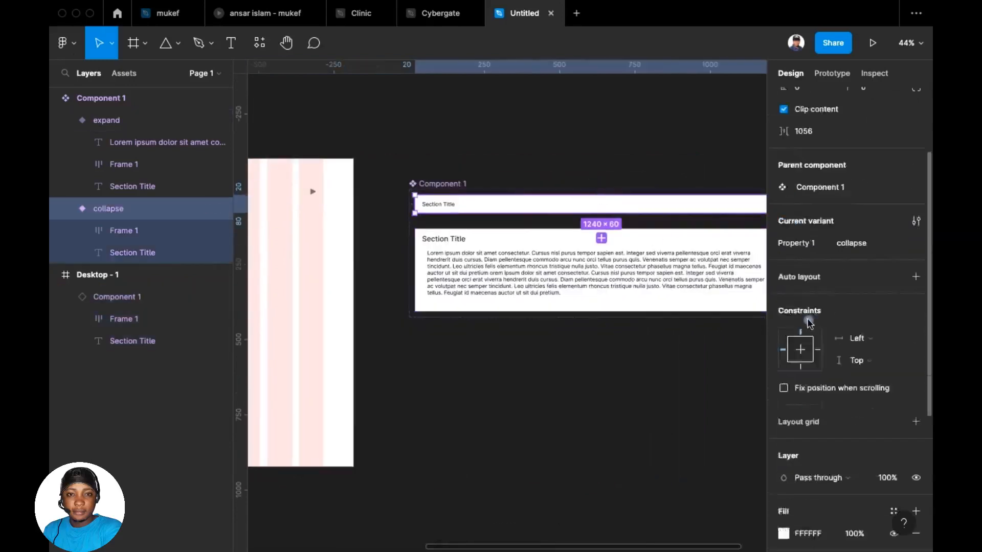
scroll(681, 279, "right", 3)
scroll(879, 338, "down", 3)
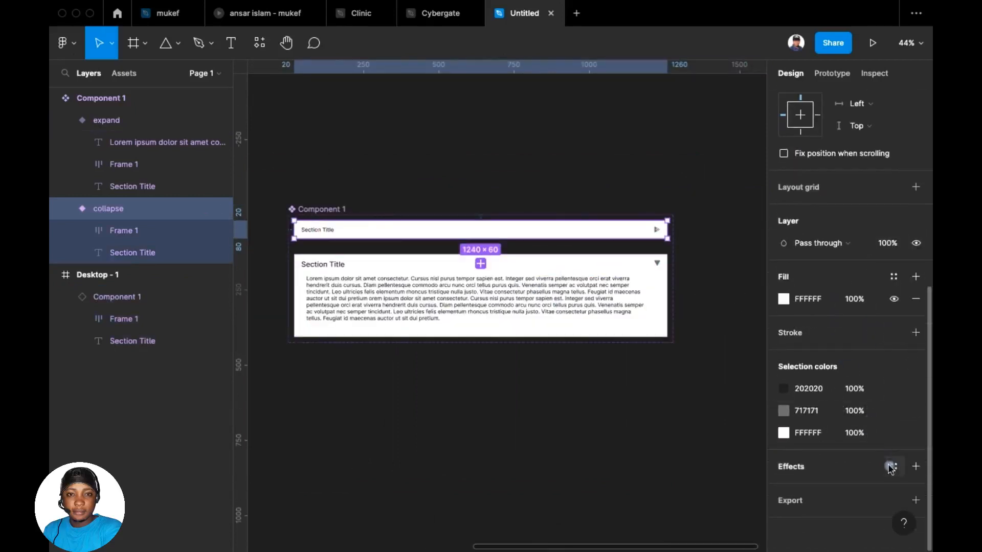
left_click(915, 467)
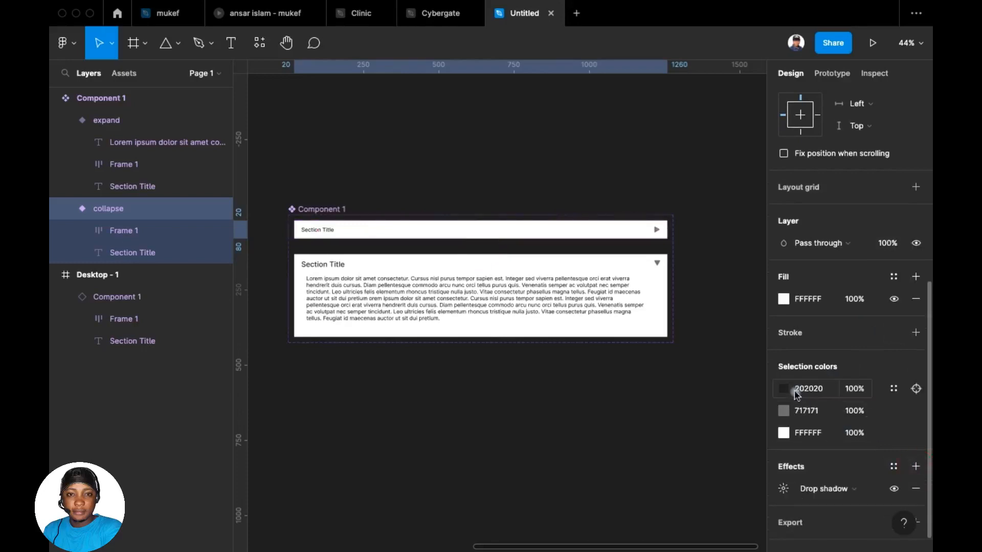
- Set the collapse variant's drop shadow to a Y offset of 0 and a blur of 20
scroll(826, 442, "down", 1)
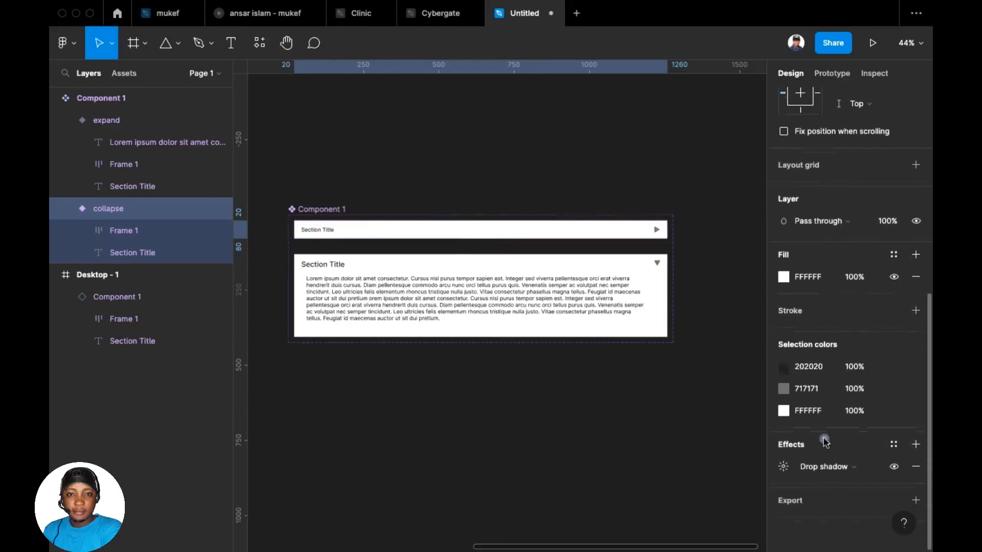
left_click(786, 468)
left_click(653, 506)
left_click(646, 509)
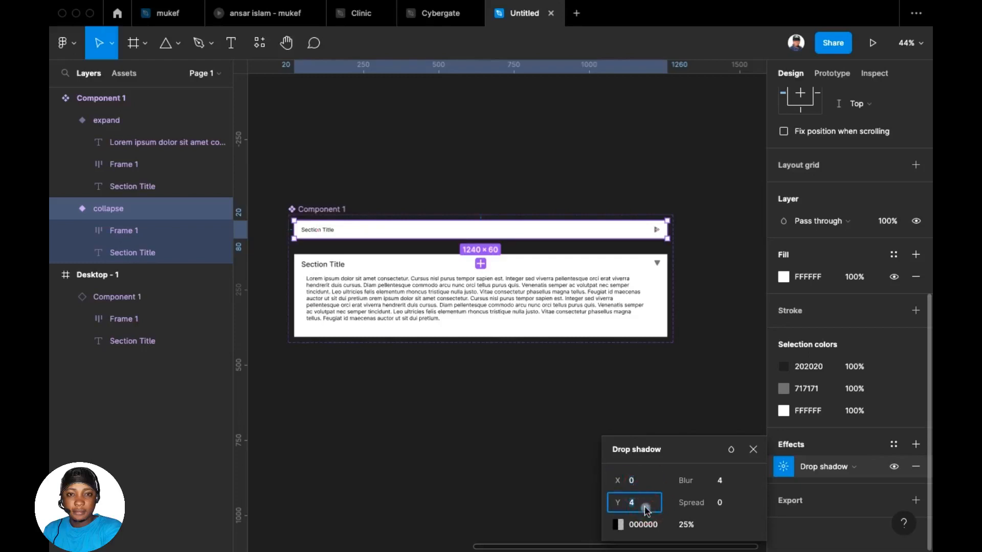
key("BackSpace")
type("0")
key("Return")
left_click(719, 484)
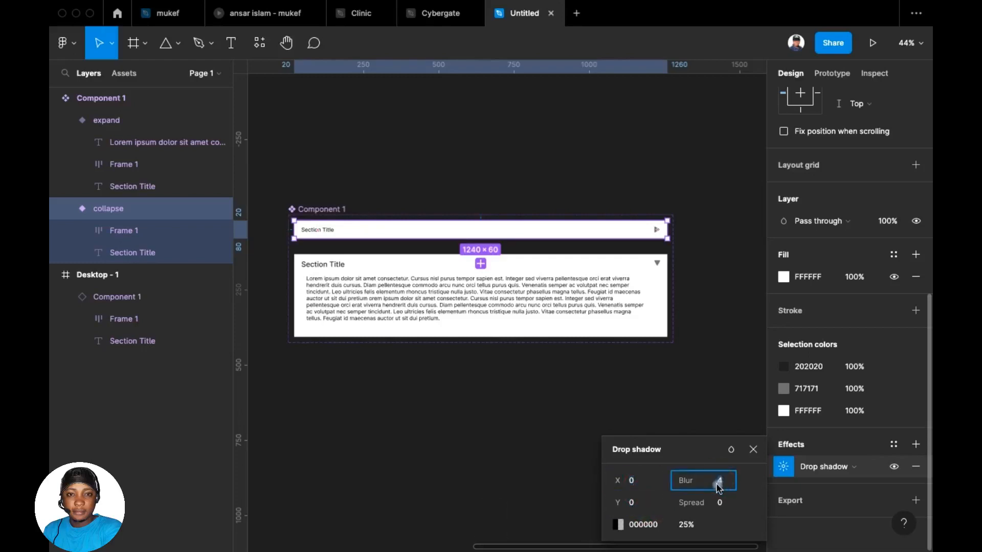
type("20")
key("Return")
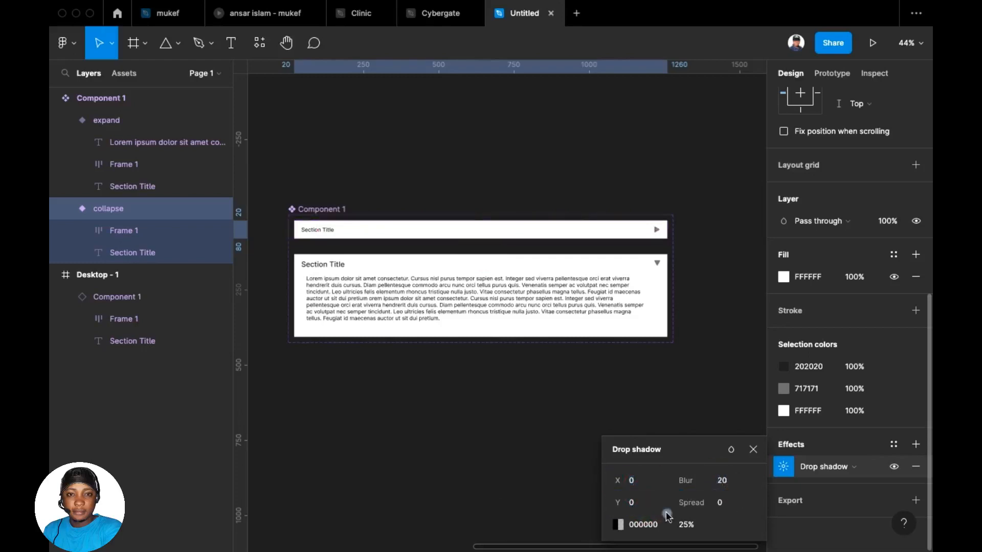
- Change the collapse variant's drop shadow color to blue 5594DD
left_click(619, 524)
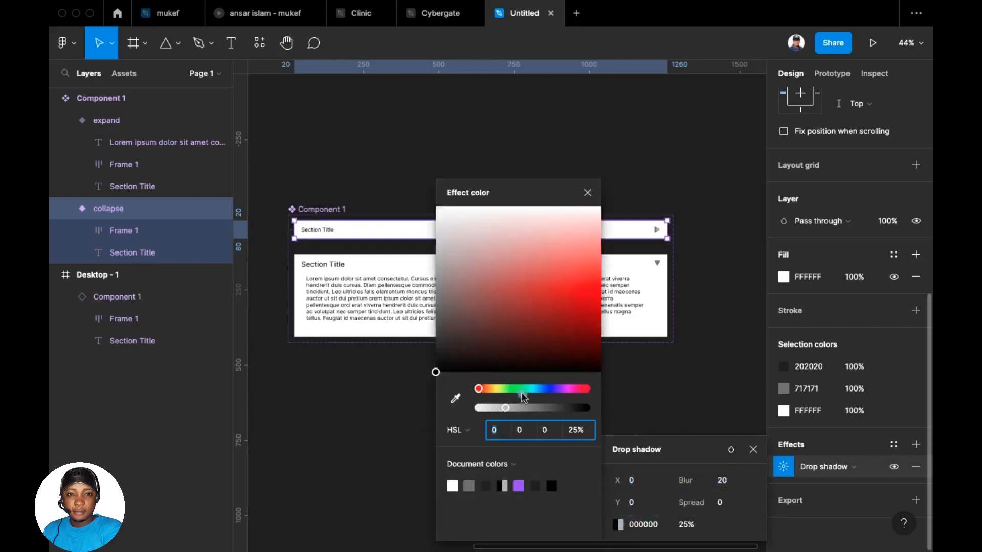
left_click(544, 389)
left_click(547, 275)
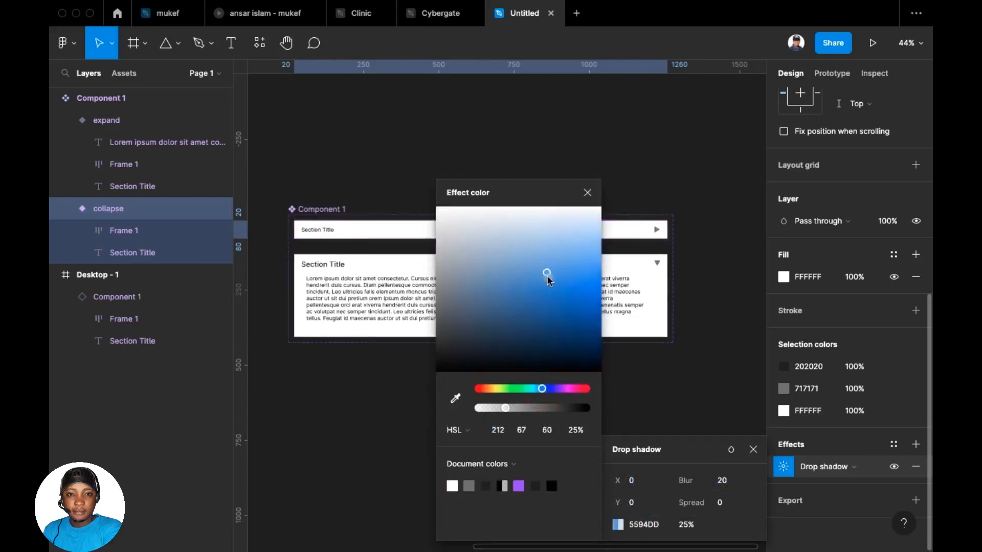
left_click_drag(349, 140, 392, 198)
left_click(560, 152)
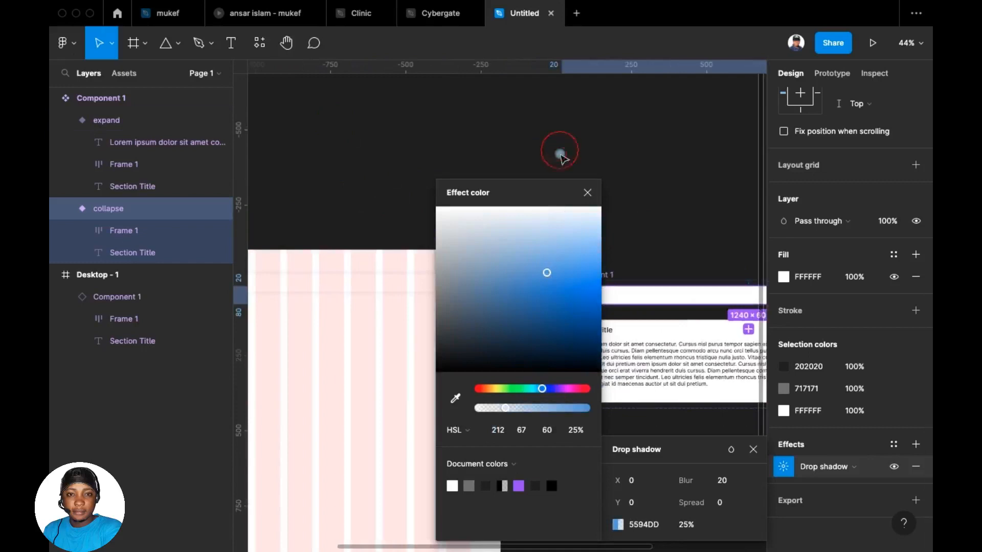
- Hide the layout grids and select the accordion instance in the Desktop - 1 frame
scroll(587, 196, "left", 5)
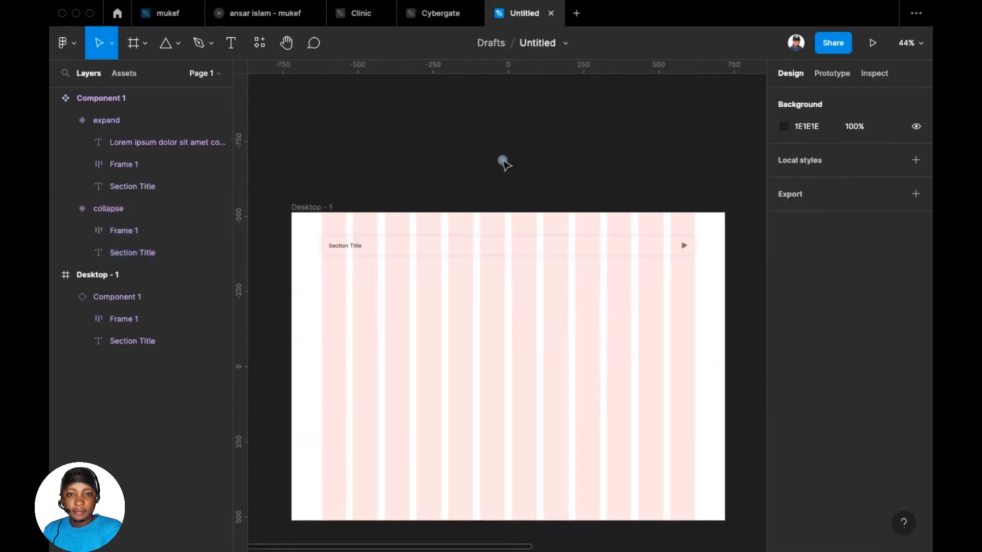
key("shift+g")
scroll(636, 225, "up", 2)
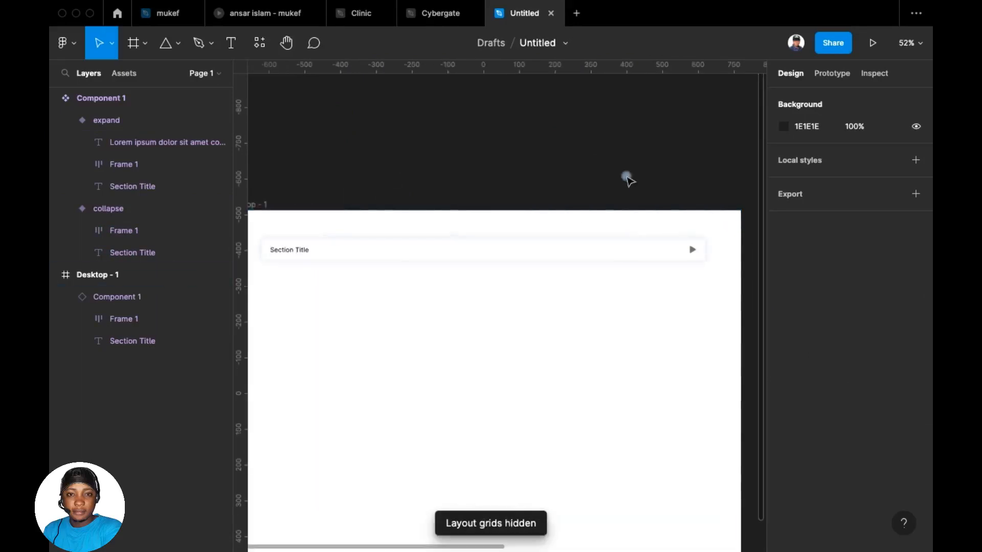
scroll(576, 190, "down", 1)
scroll(576, 192, "up", 1)
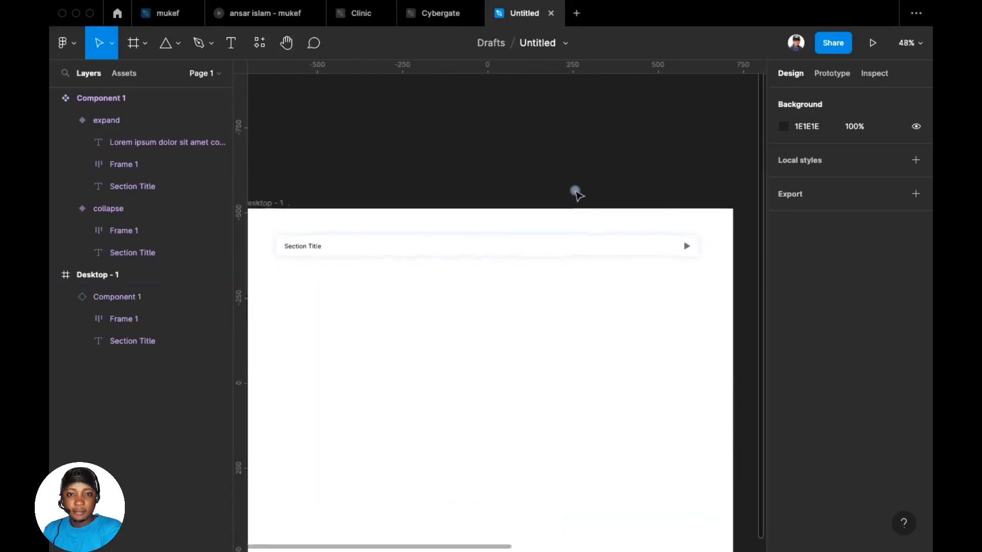
scroll(575, 192, "down", 1)
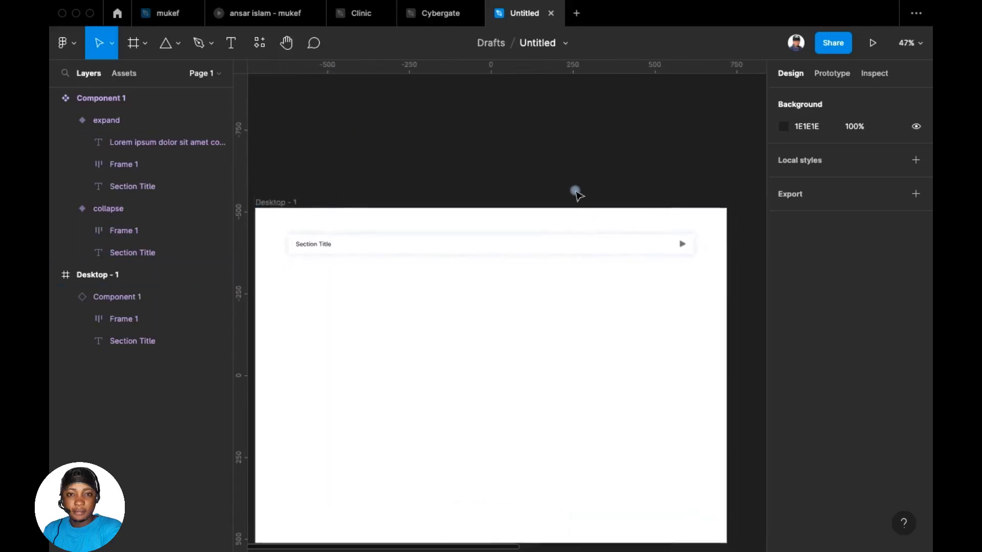
scroll(513, 148, "down", 1)
left_click(500, 219)
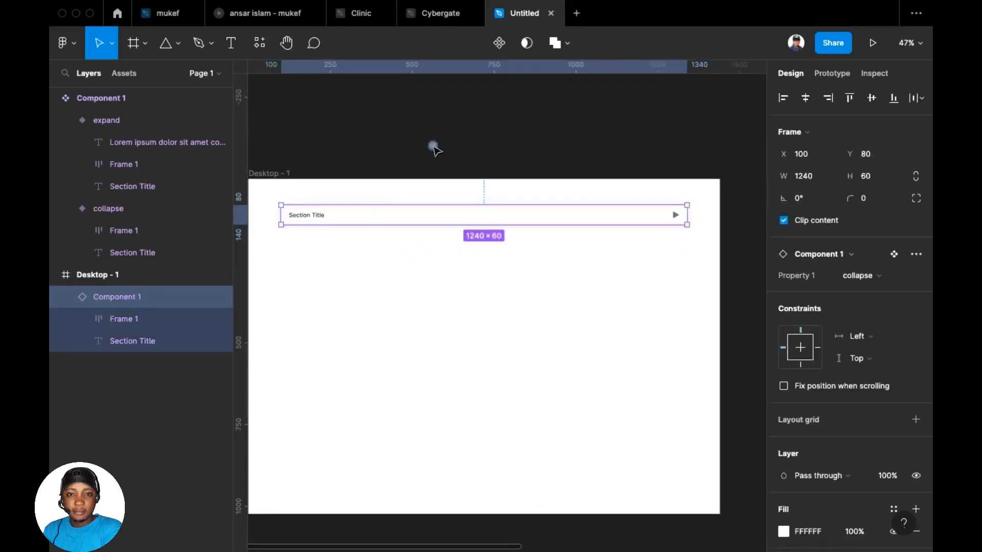
- Duplicate the accordion instance directly below itself and repeat the duplication until five collapsed instances are stacked on the Desktop - 1 frame
mouse_move(445, 216)
left_mouse_down()
mouse_move(445, 243)
mouse_move(446, 235)
left_mouse_up()
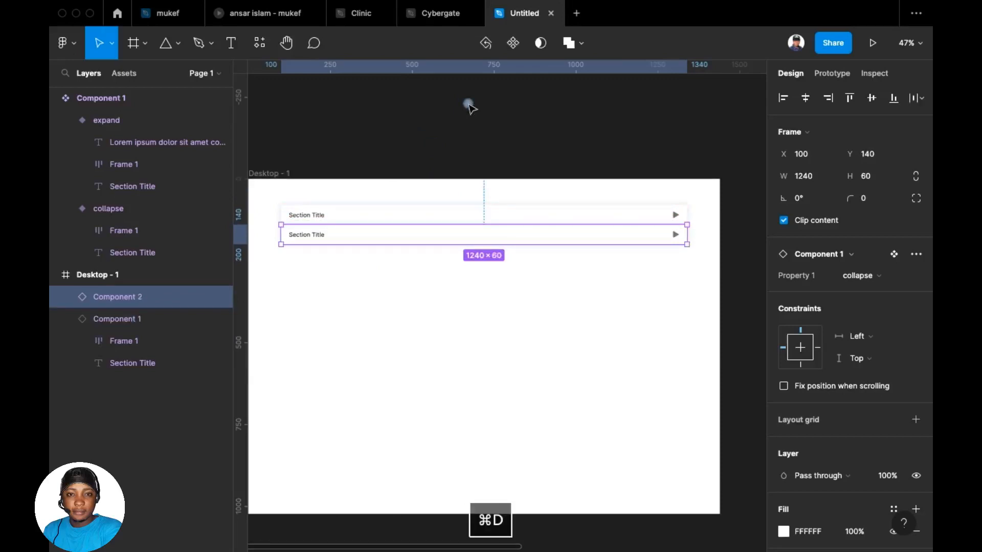
key("super+d")
key("super+d")
key("super+d")
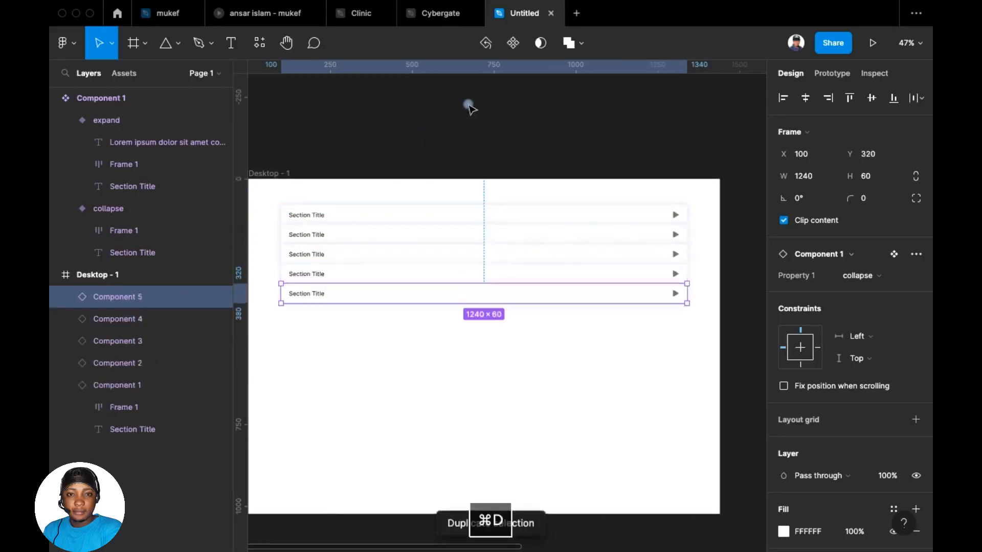
- Wrap the five accordion instances in a vertical auto layout frame with a spacing of 4 between items
left_click(274, 202)
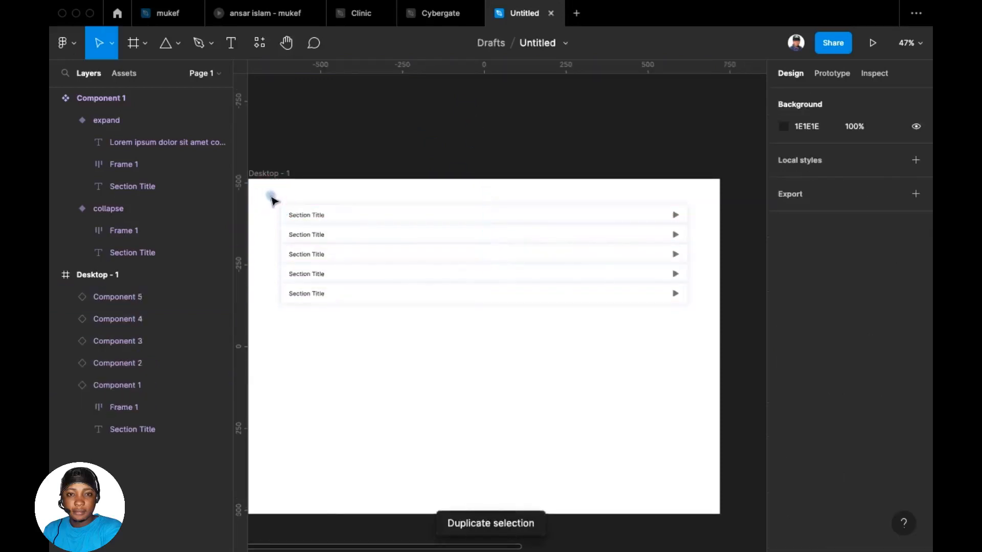
left_click_drag(271, 196, 715, 336)
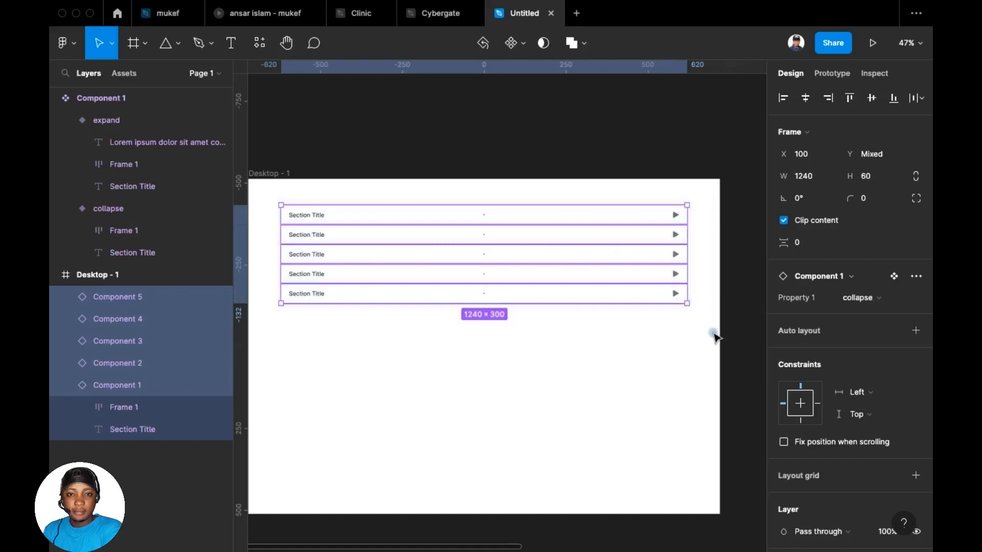
key("shift+a")
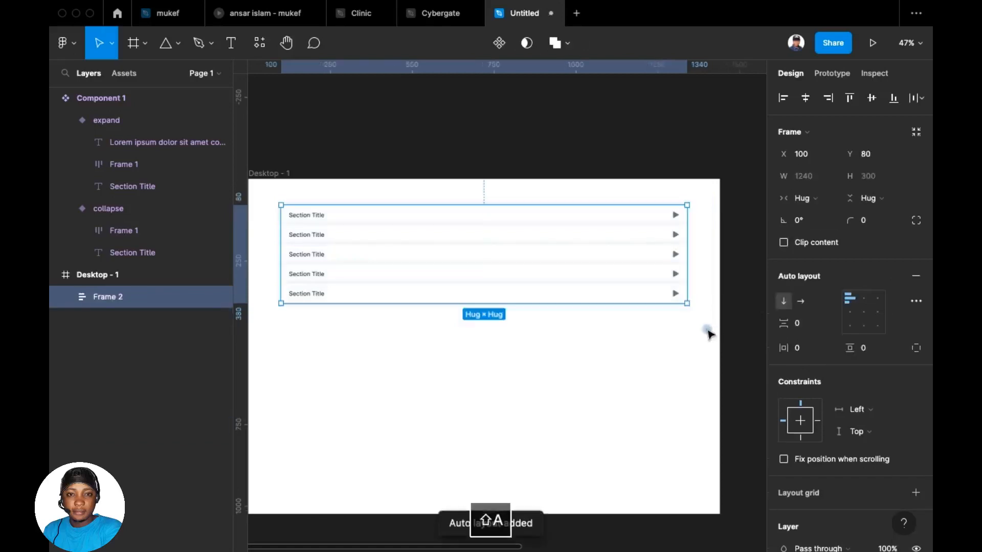
left_click(808, 324)
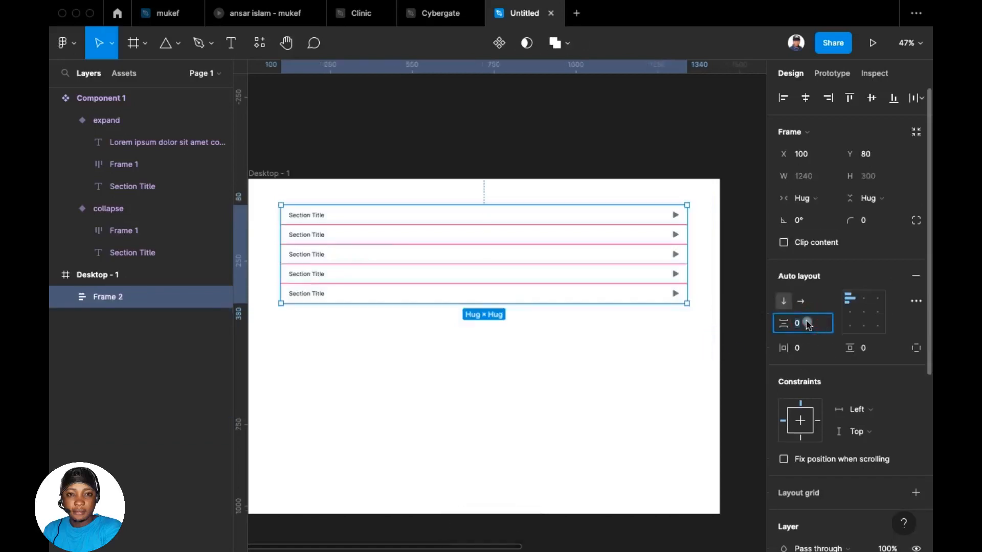
type("4")
key("Return")
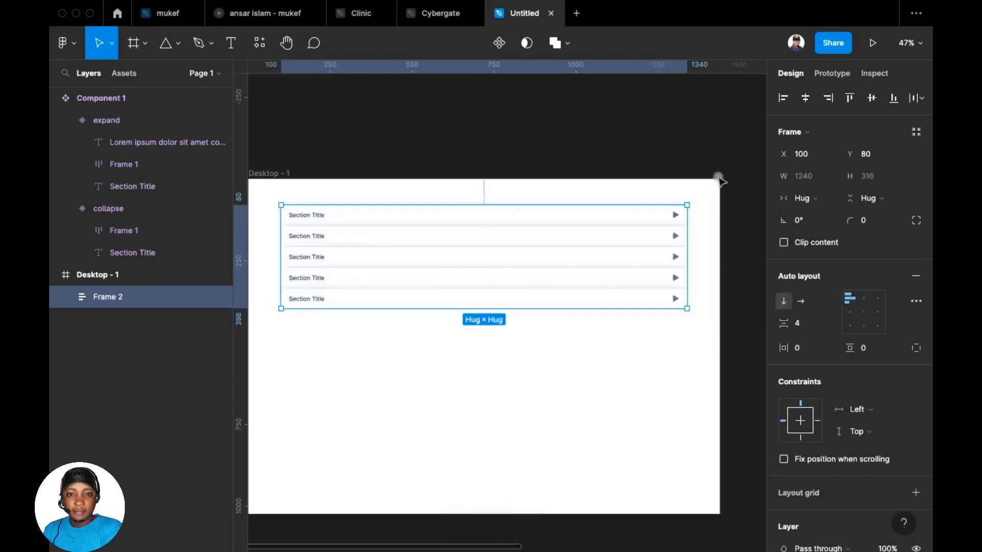
- Switch the first accordion instance's Property 1 to expand, back to collapse, and to expand again to test the stack
double_click(463, 220)
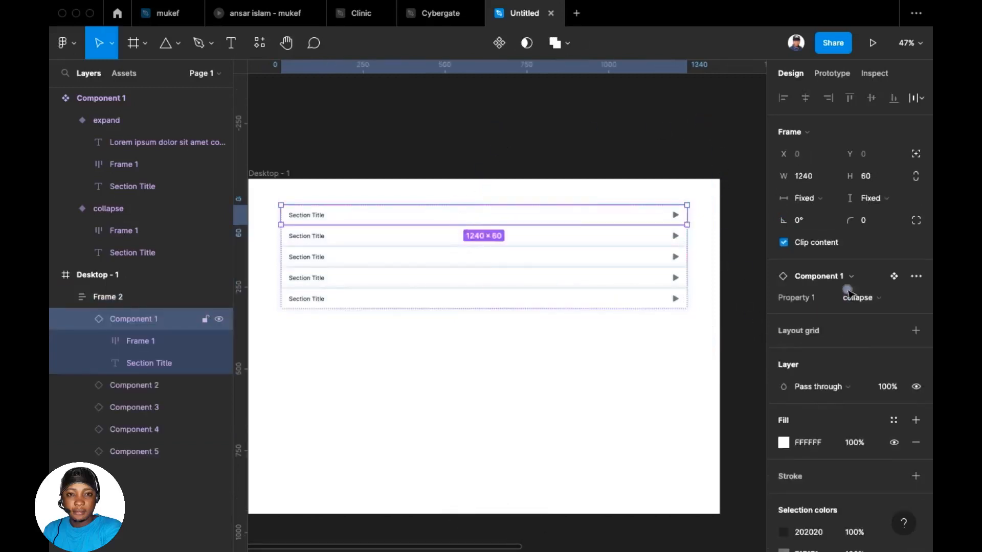
left_click(882, 298)
left_click(886, 313)
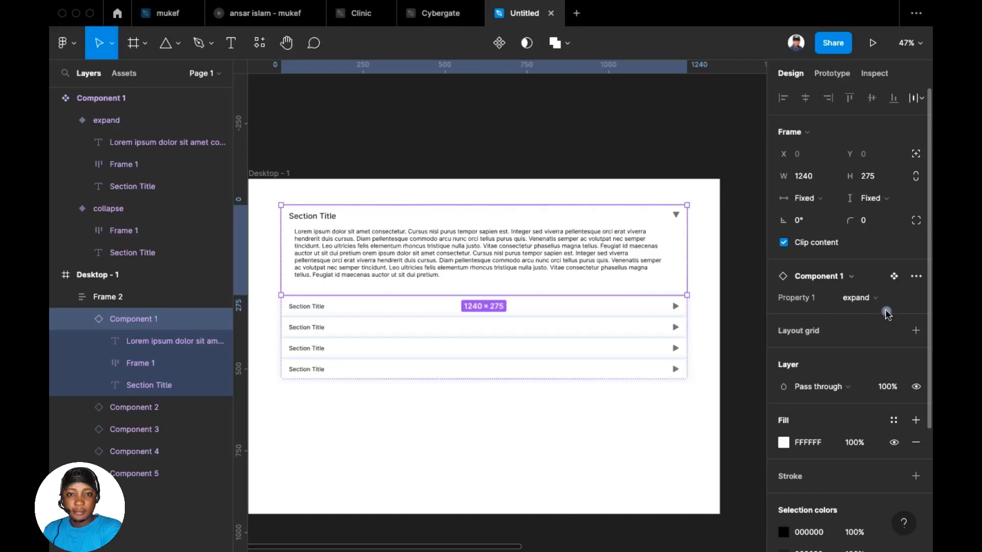
left_click(876, 298)
left_click(877, 281)
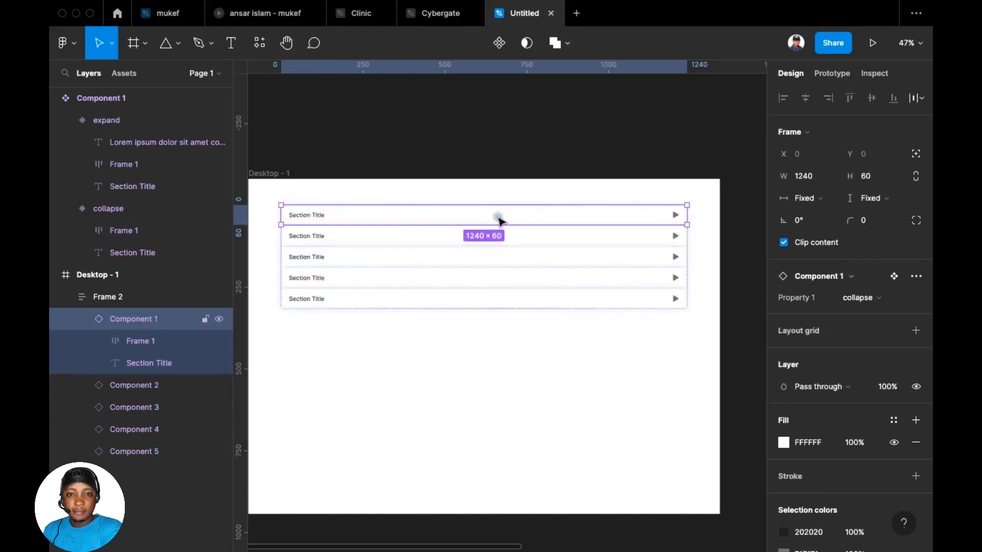
left_click(875, 298)
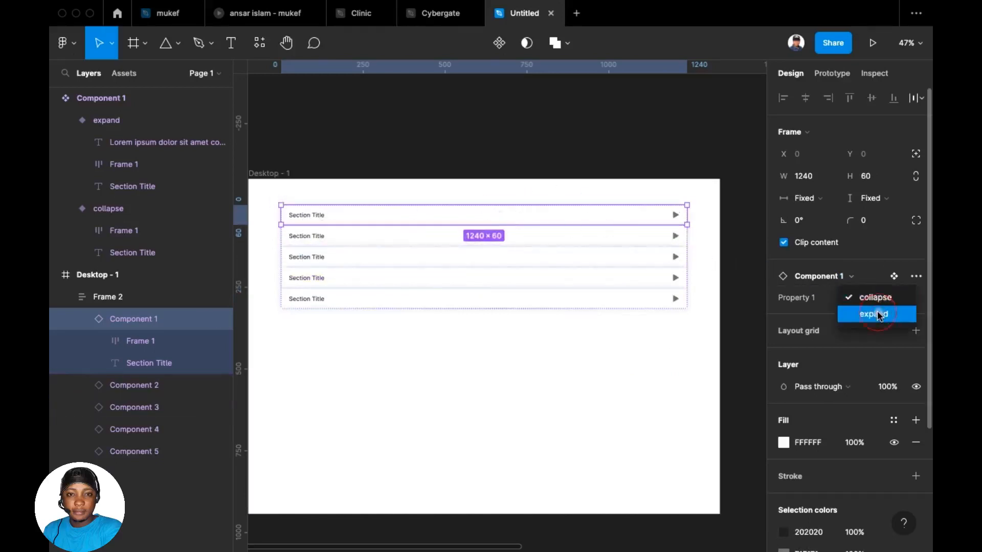
left_click(875, 313)
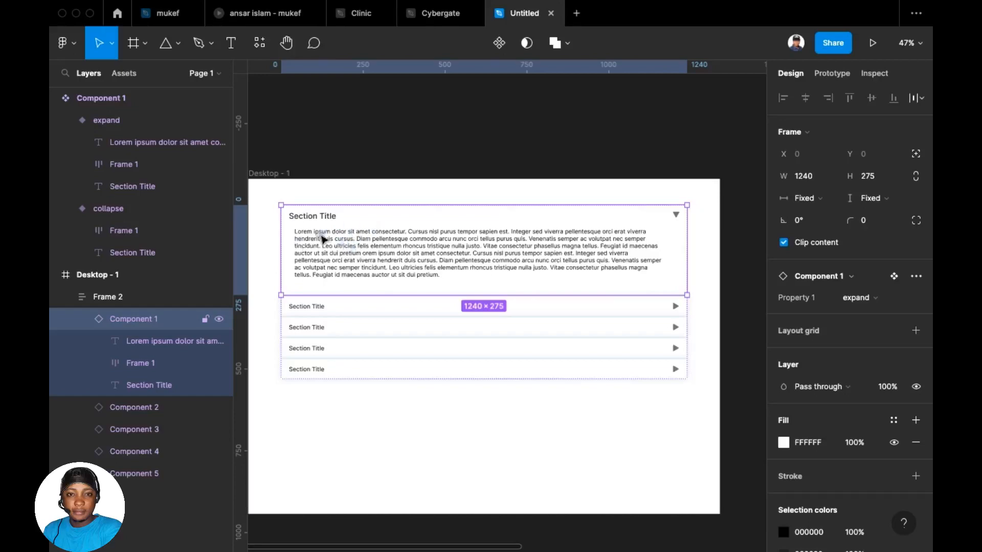
- Move the expand variant's Section Title to X 41 so it lines up with the body text
scroll(465, 330, "right", 10)
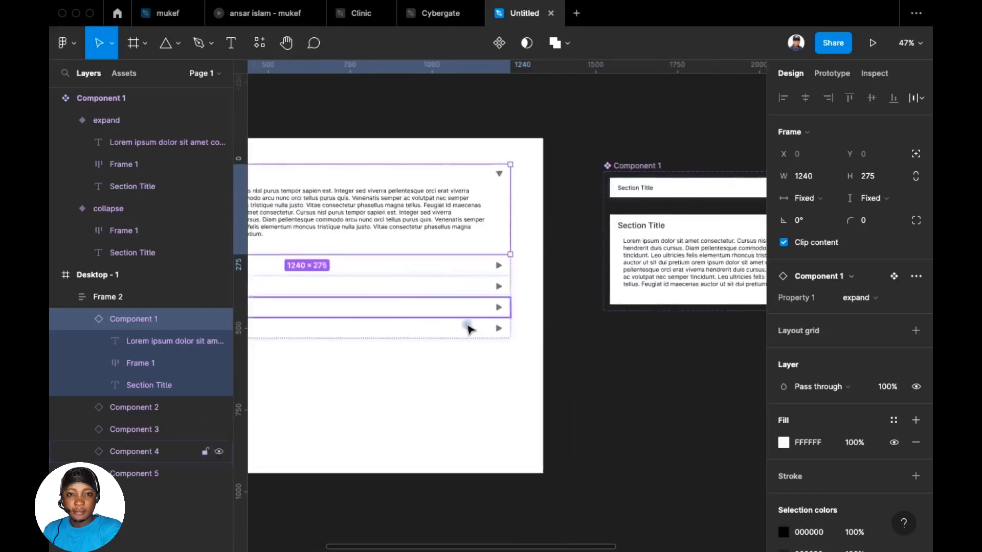
scroll(461, 296, "up", 5)
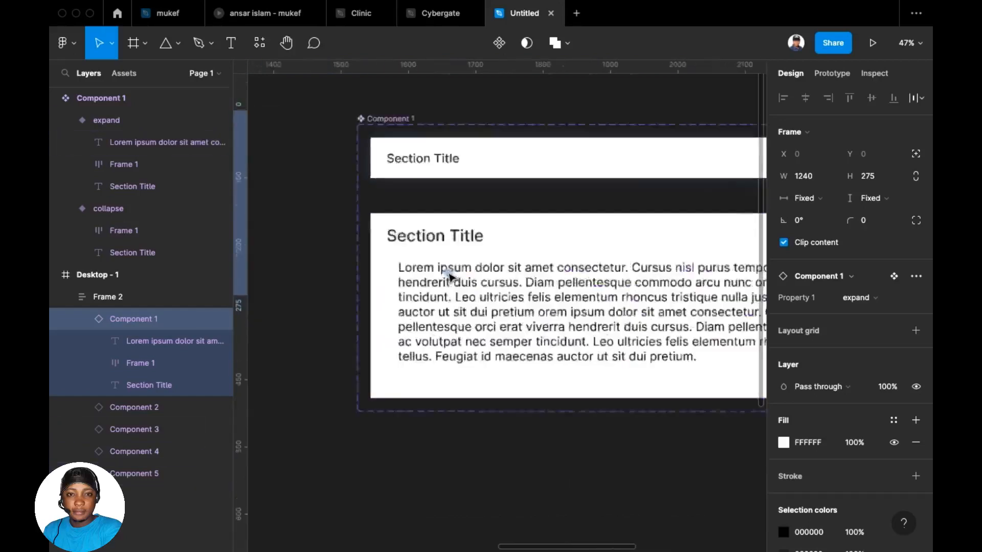
scroll(449, 274, "up", 3)
left_click(420, 227, "super")
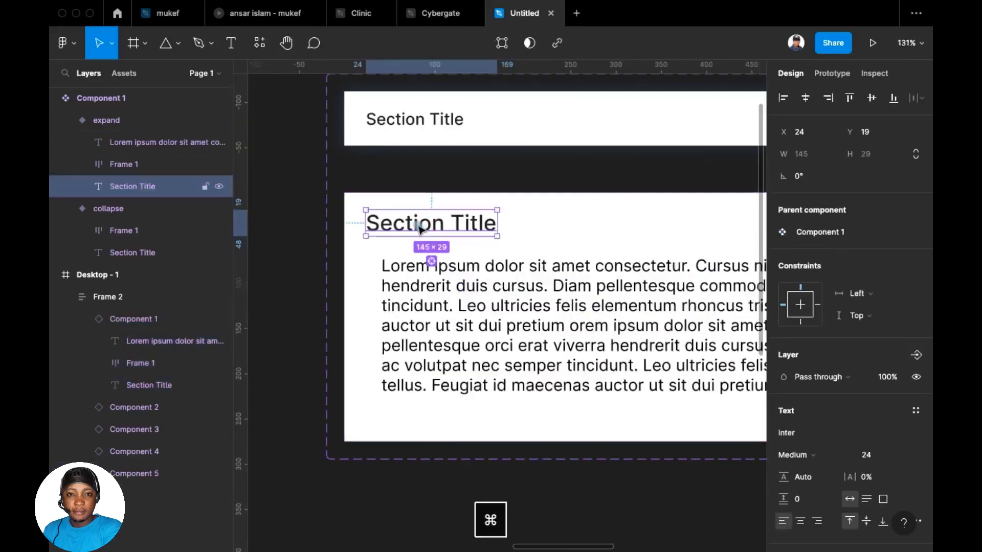
left_click_drag(428, 227, 437, 232)
scroll(420, 225, "down", 2)
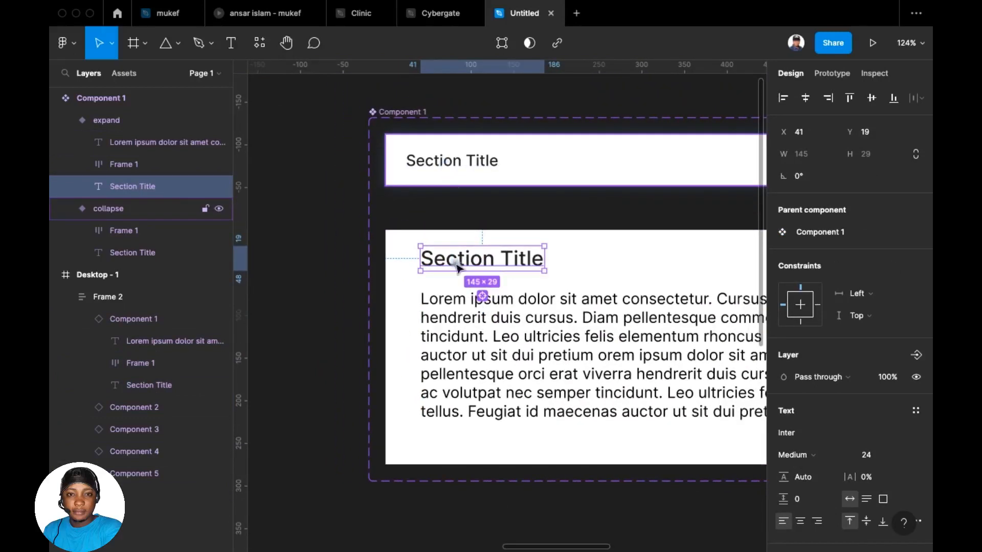
- Set the X position of the collapse variant's Section Title to 41
left_click(484, 160, "super")
left_click(809, 134)
type("41")
key("Return")
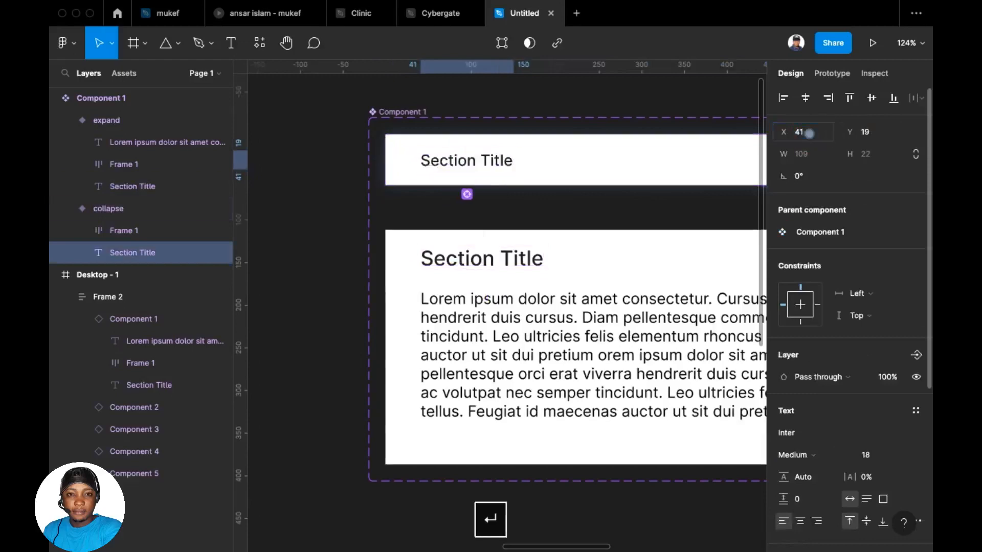
- Set Property 1 of the first accordion instance on the desktop frame to collapse
left_click_drag(343, 229, 493, 228)
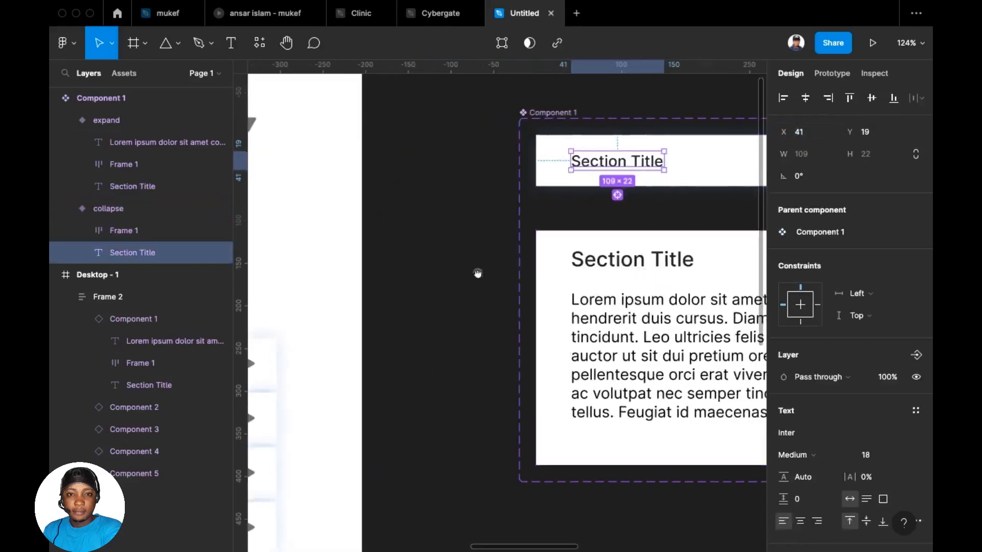
scroll(499, 296, "down", 10)
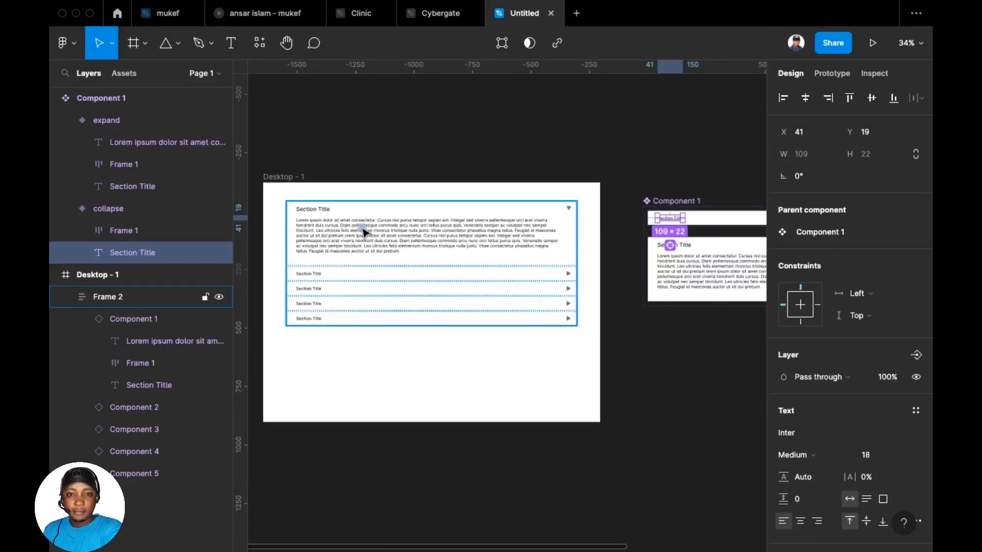
left_click(365, 233)
double_click(455, 247)
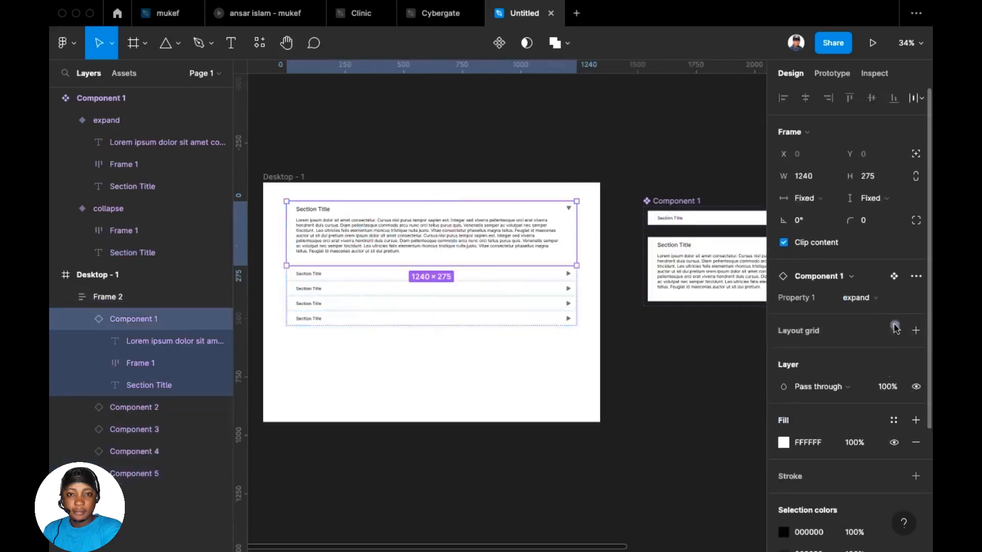
left_click(870, 297)
left_click(818, 279)
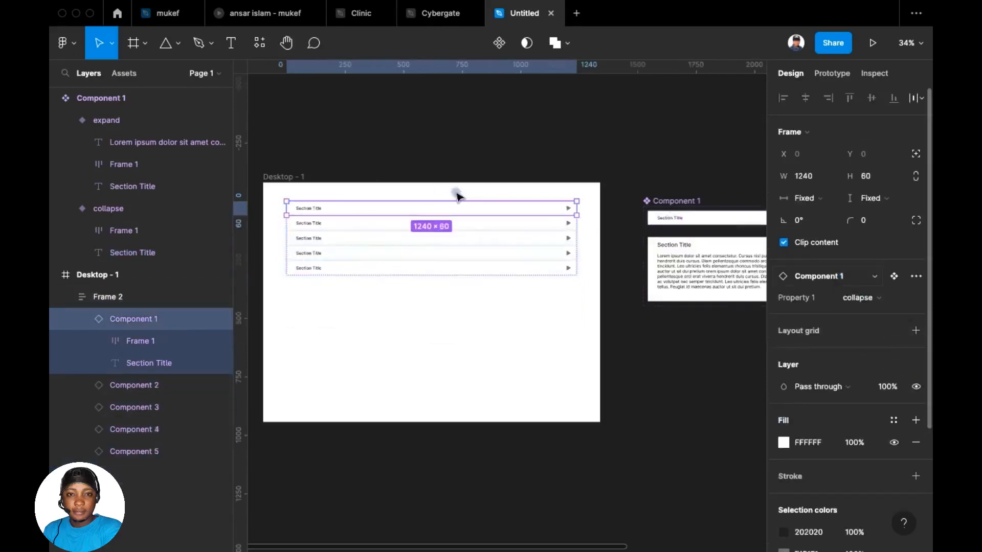
- Add a prototype flow starting point to the Desktop - 1 frame
left_click(348, 149)
left_click(271, 176)
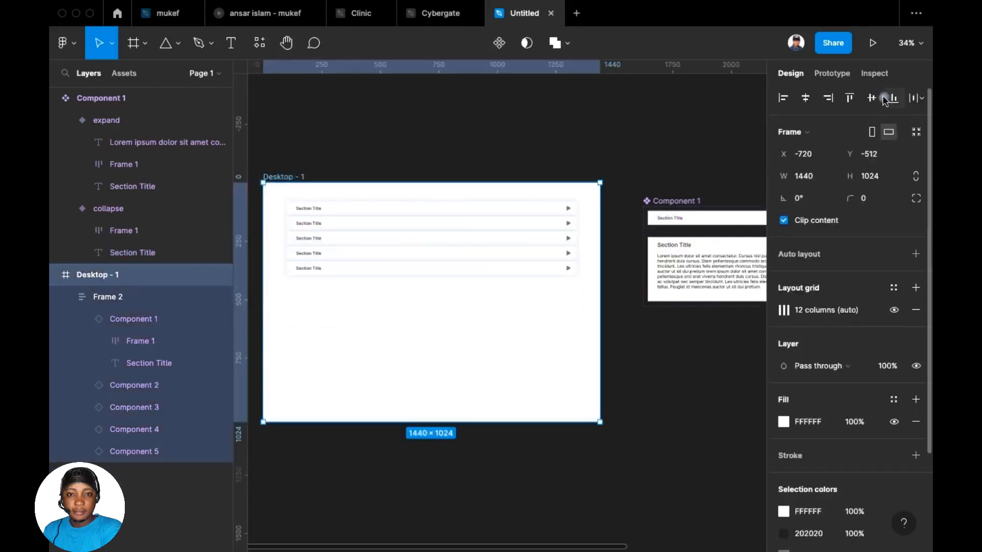
left_click(832, 73)
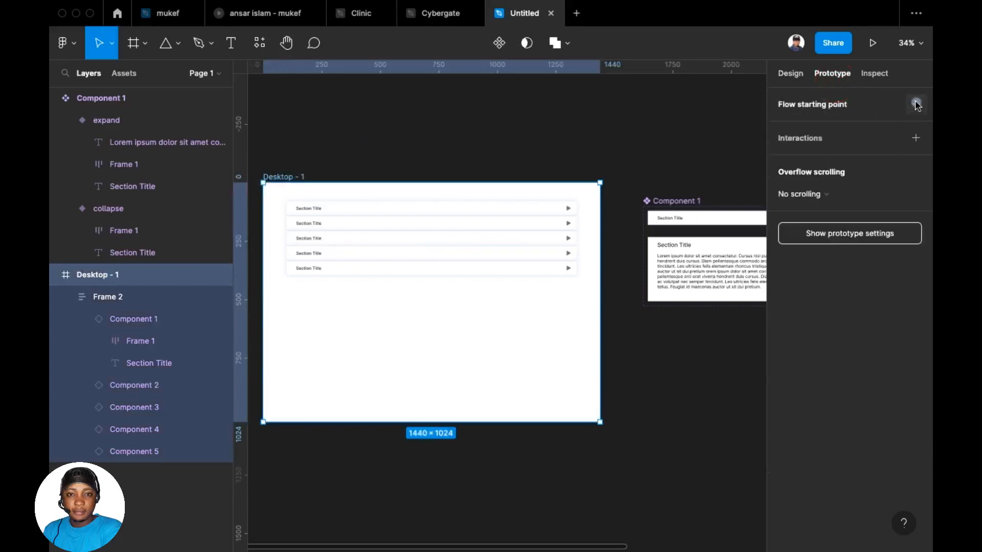
left_click(916, 103)
scroll(322, 184, "left", 3)
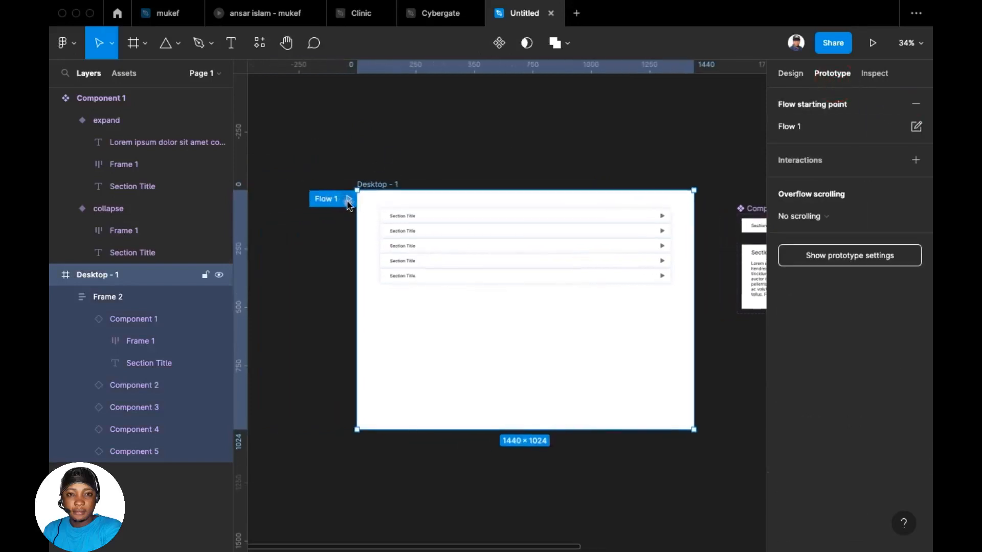
- Play the prototype flow fitted to the screen, expand and collapse the first section, and return to the design file
left_click(349, 199)
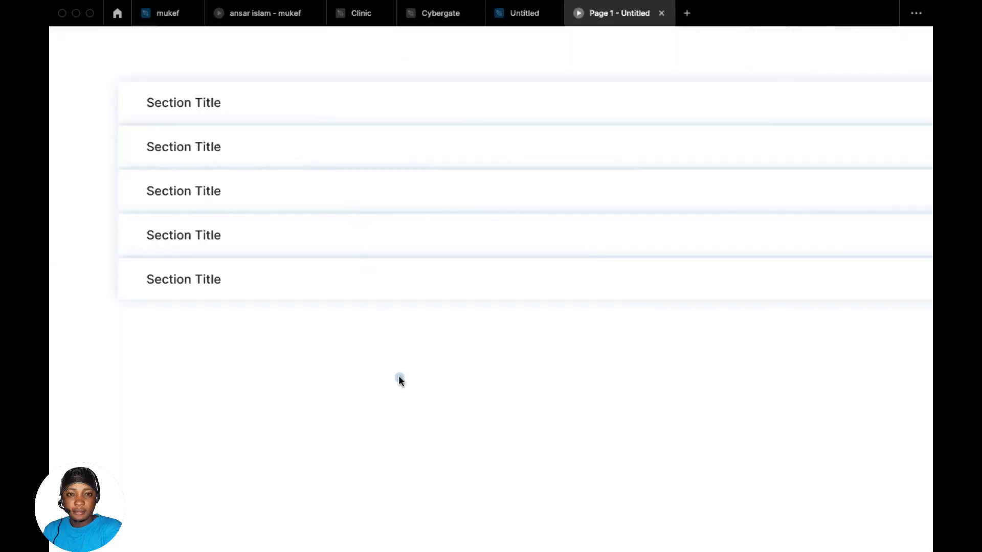
key("z")
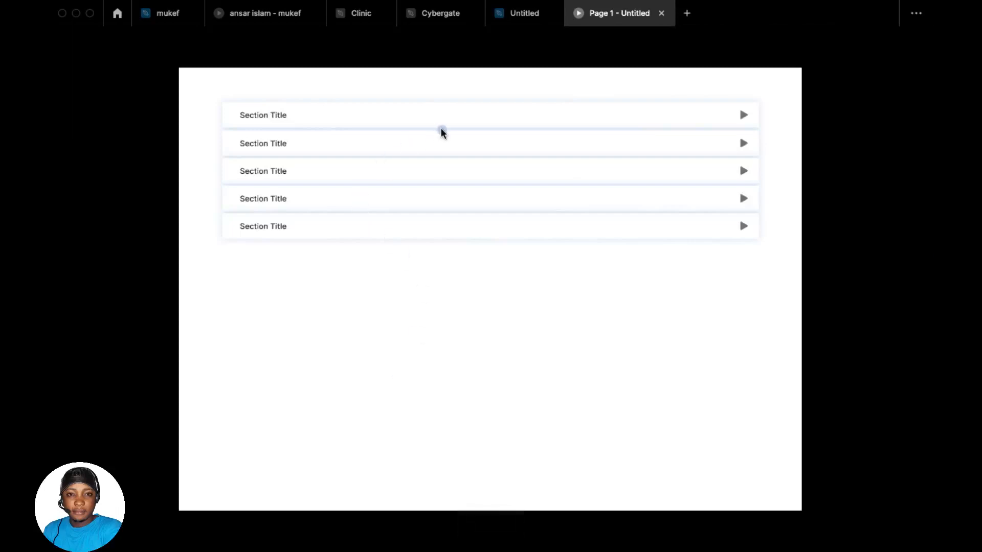
left_click(745, 116)
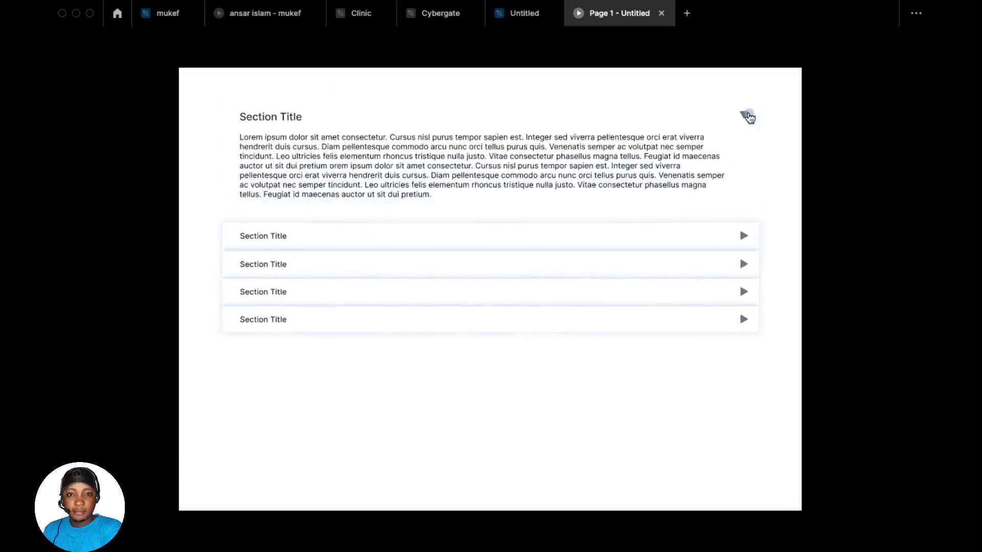
left_click(745, 123)
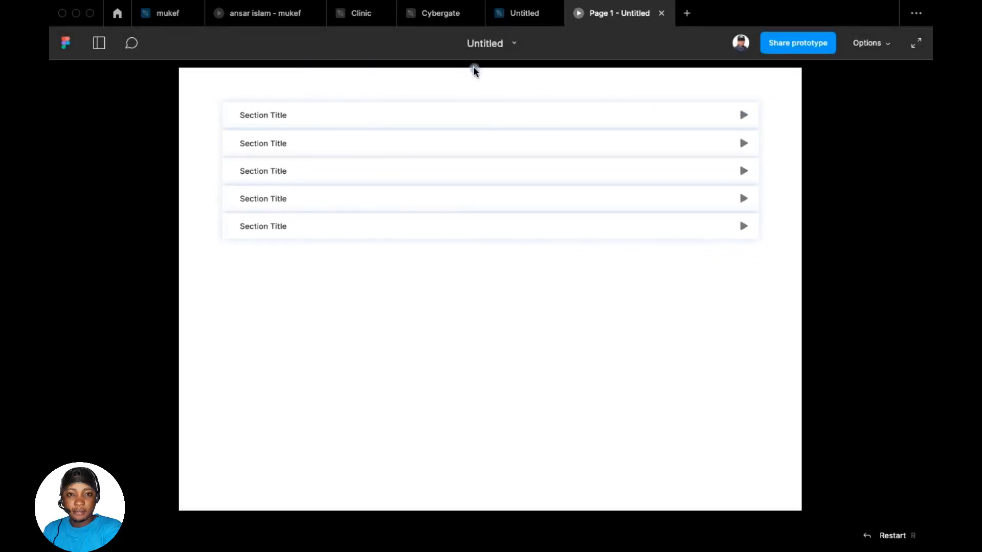
left_click(523, 14)
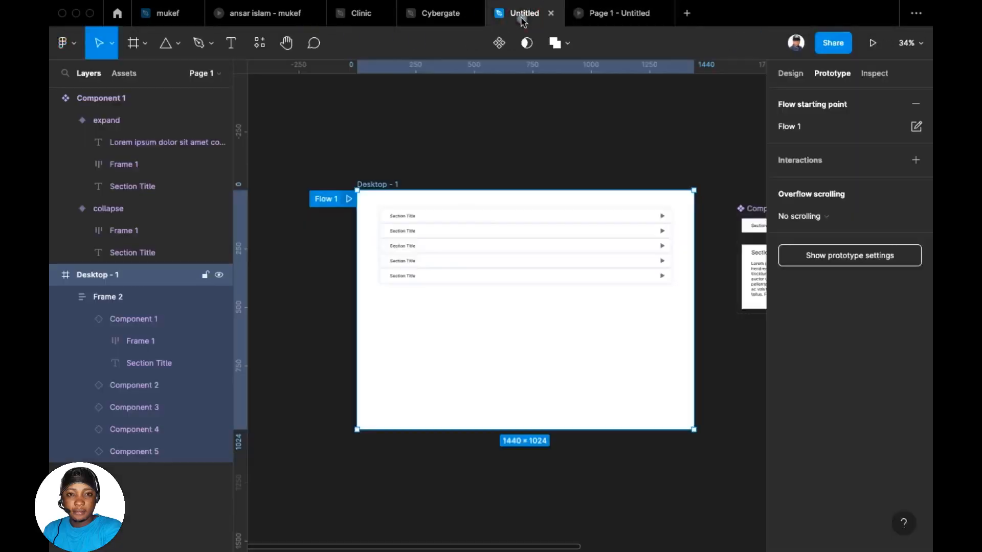
- Save the collapse variant's drop shadow as a new effect style named shadow
scroll(373, 185, "right", 7)
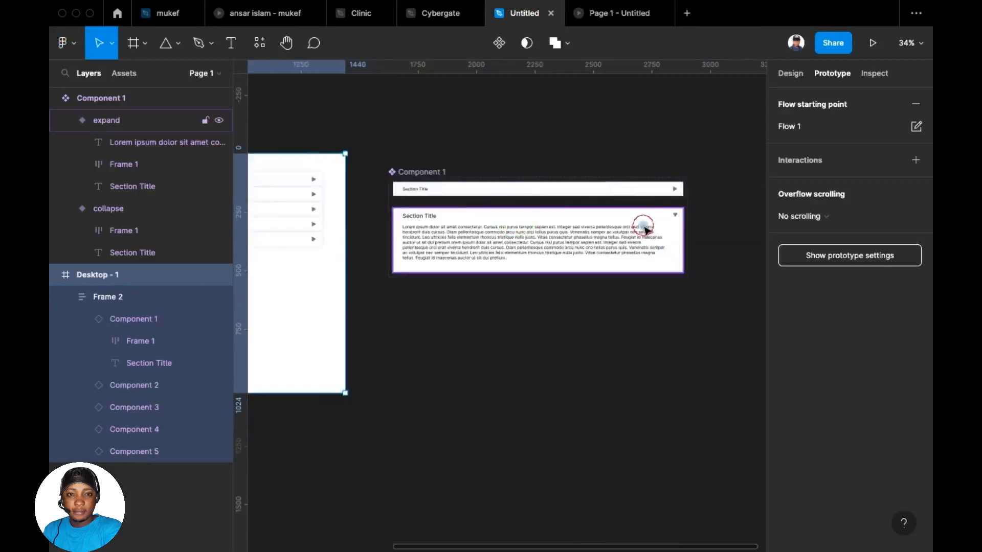
left_click(643, 225)
left_click(790, 73)
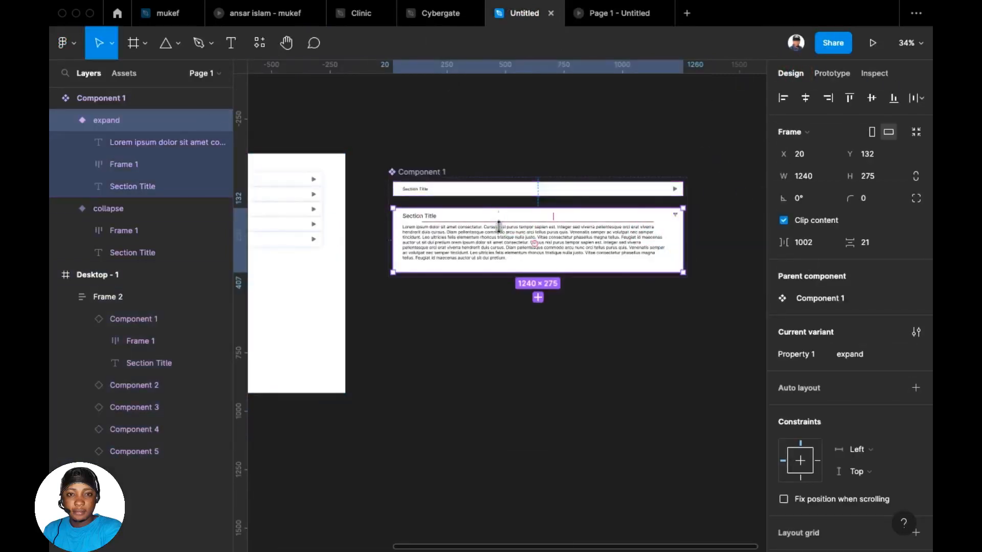
left_click(615, 194)
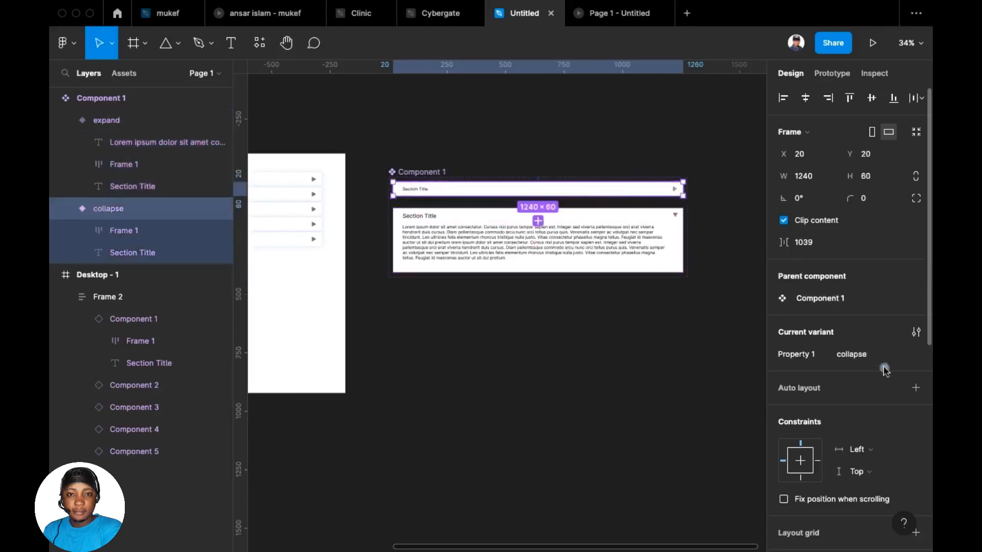
scroll(885, 371, "down", 2)
scroll(867, 374, "down", 5)
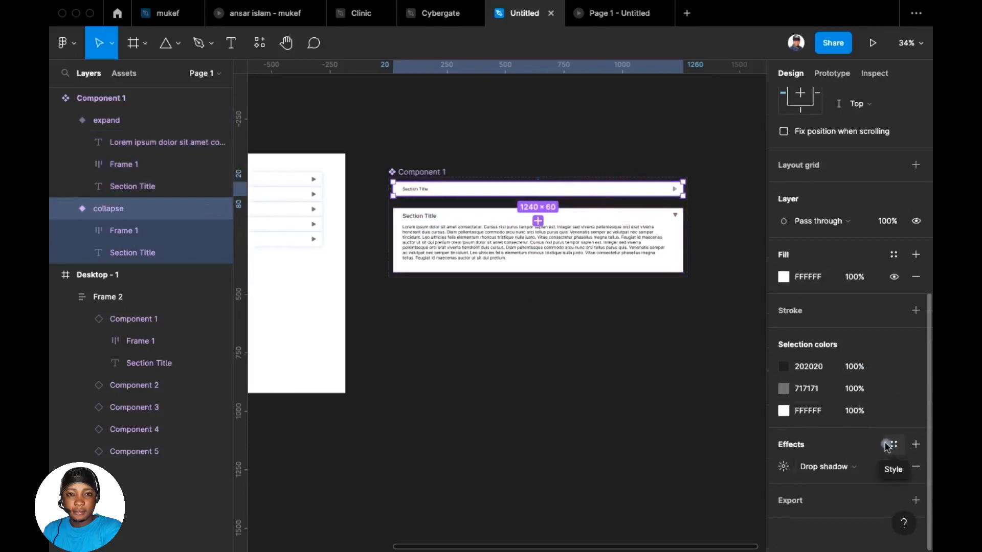
left_click(895, 446)
left_click(912, 470)
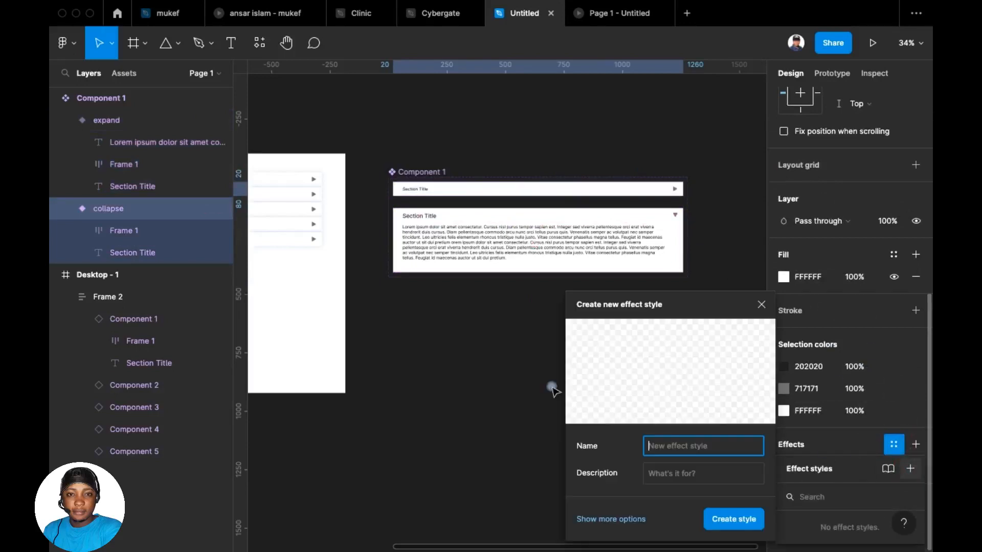
type("shadow")
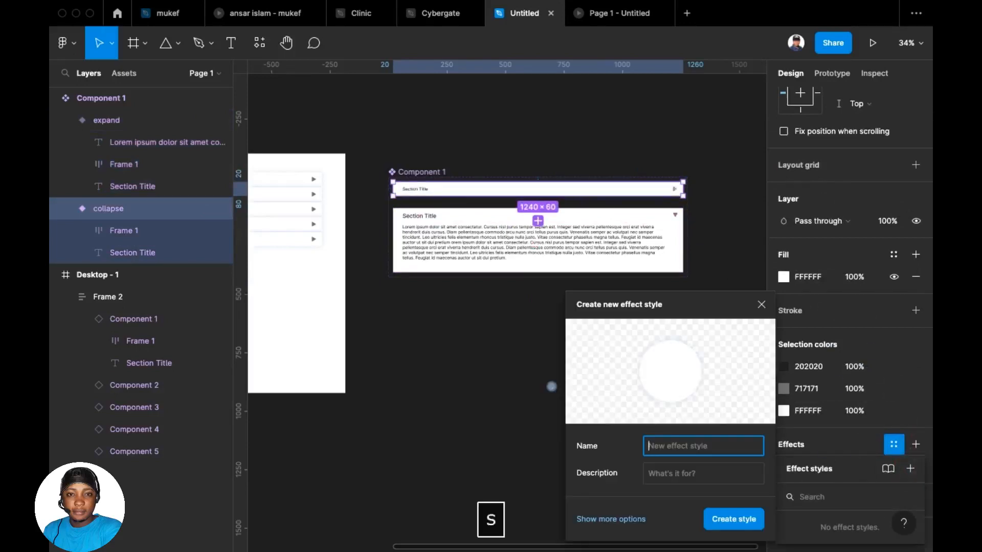
key("Return")
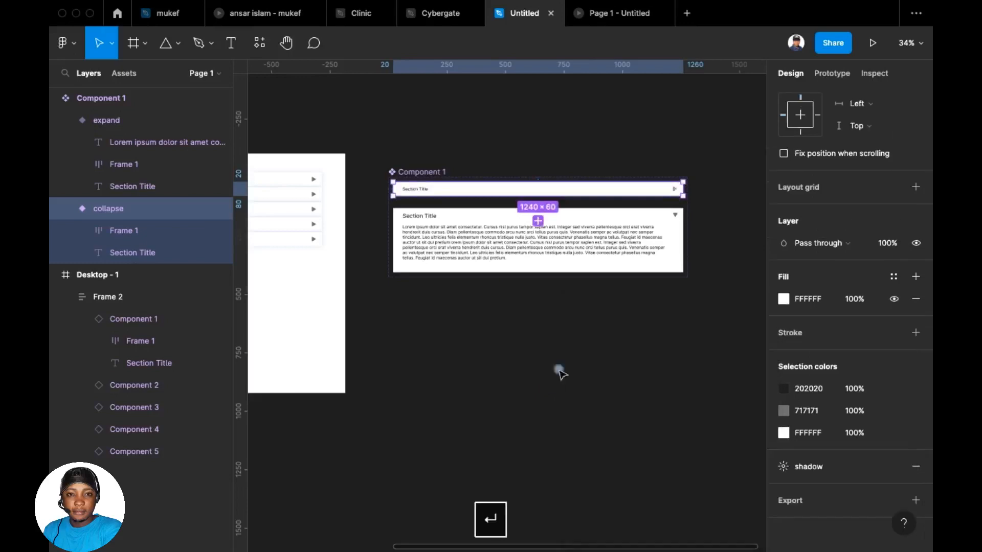
- Apply the shadow effect style to the expand variant of Component 1
left_click(594, 234)
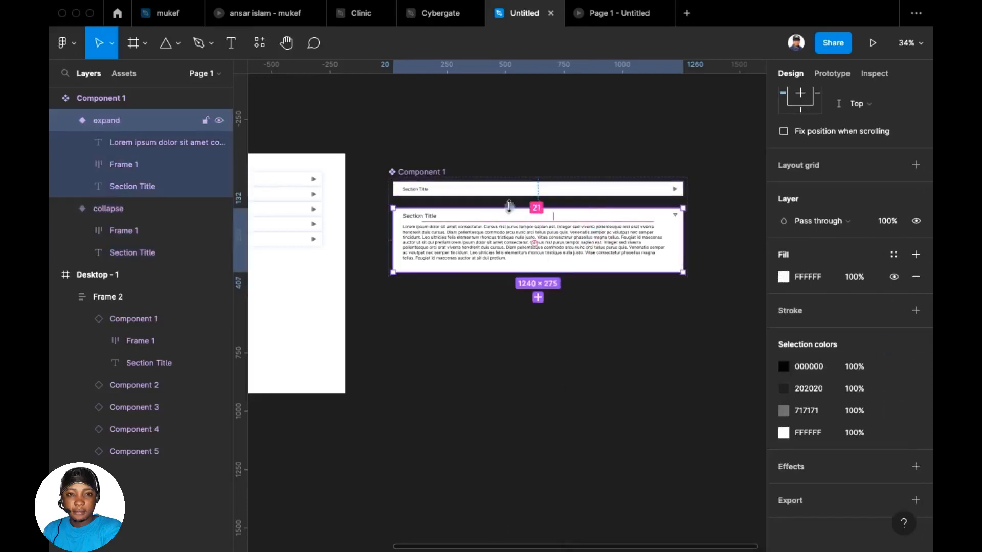
scroll(859, 251, "down", 1)
scroll(889, 460, "up", 3)
scroll(890, 470, "down", 3)
left_click(891, 466)
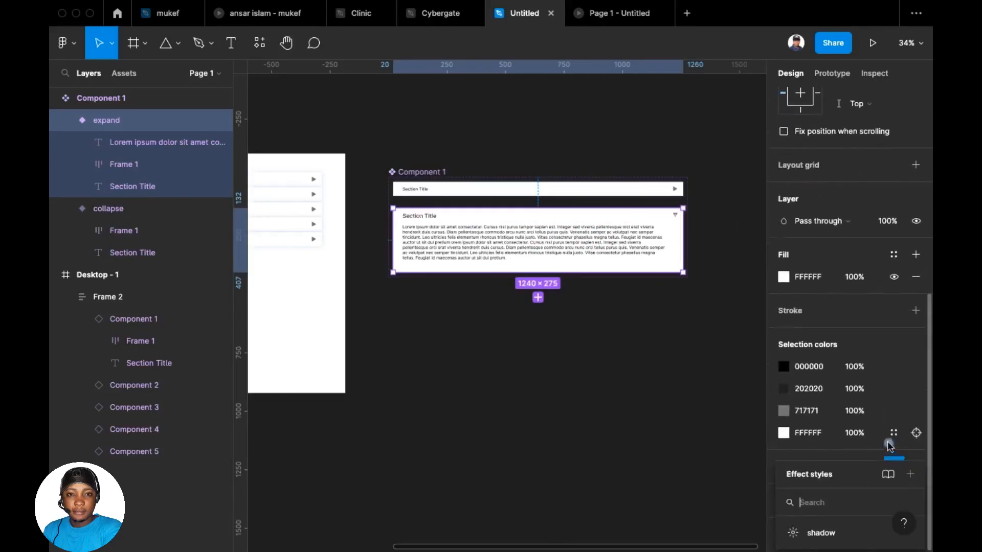
left_click(813, 530)
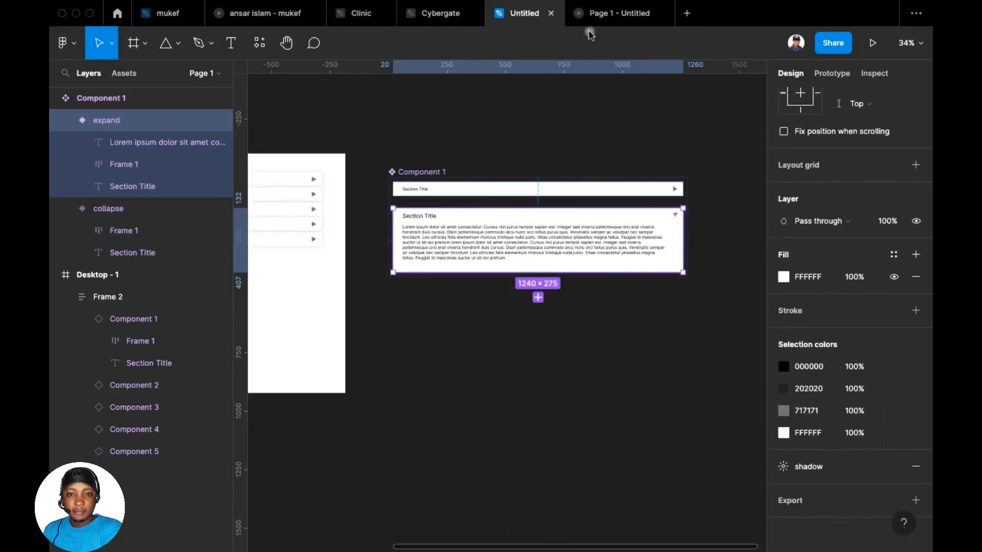
- In the running prototype, expand and collapse each of the first four accordion sections with their arrows
left_click(604, 20)
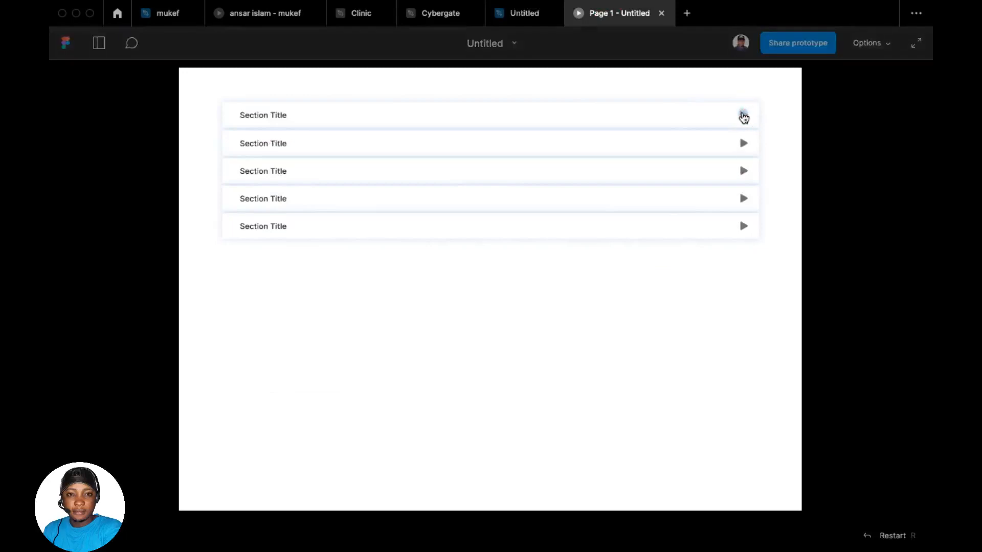
left_click(744, 116)
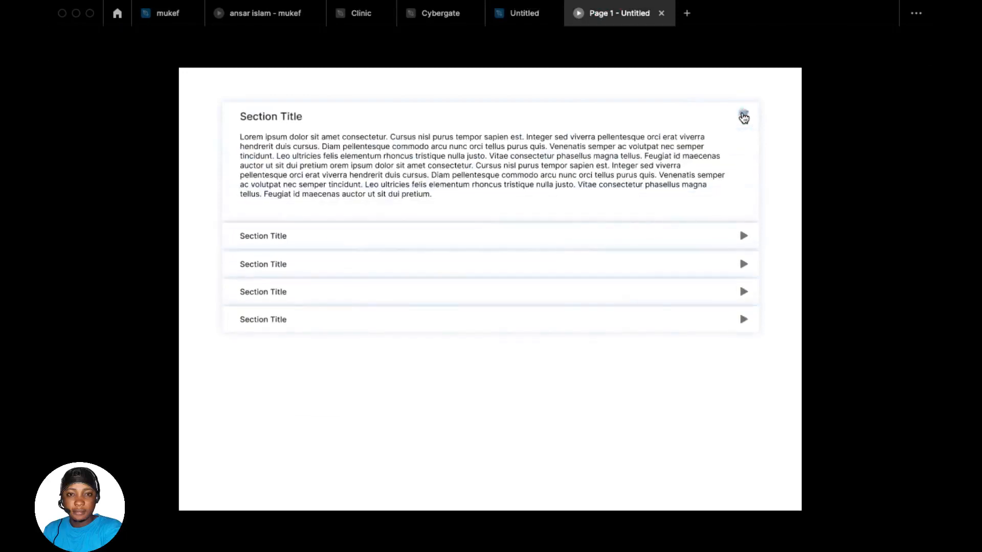
left_click(744, 116)
left_click(742, 145)
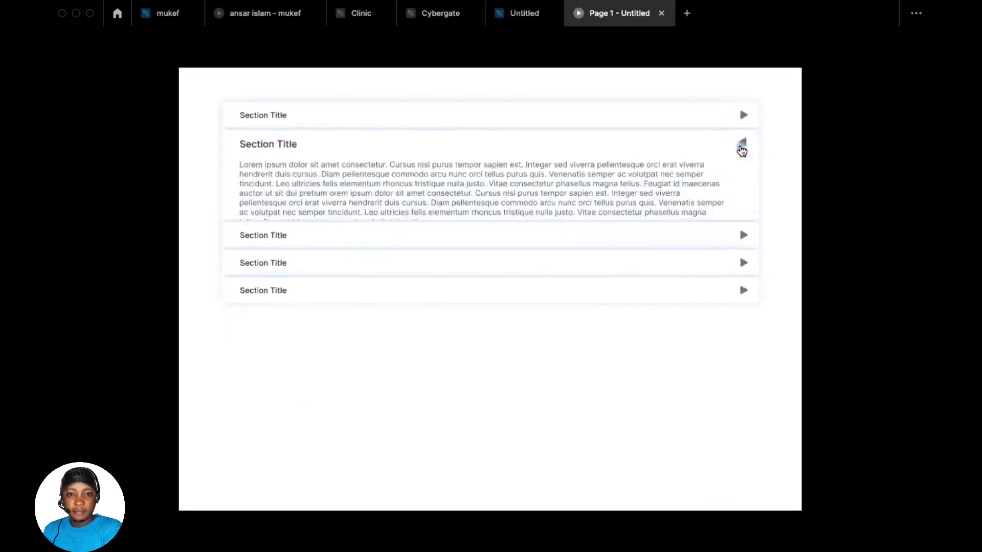
left_click(742, 148)
left_click(744, 172)
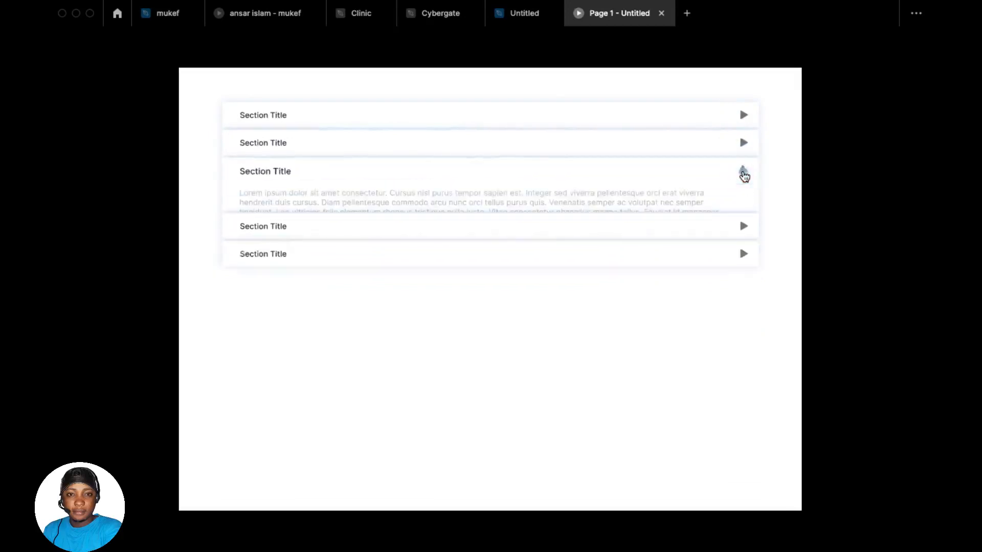
left_click(744, 172)
left_click(744, 199)
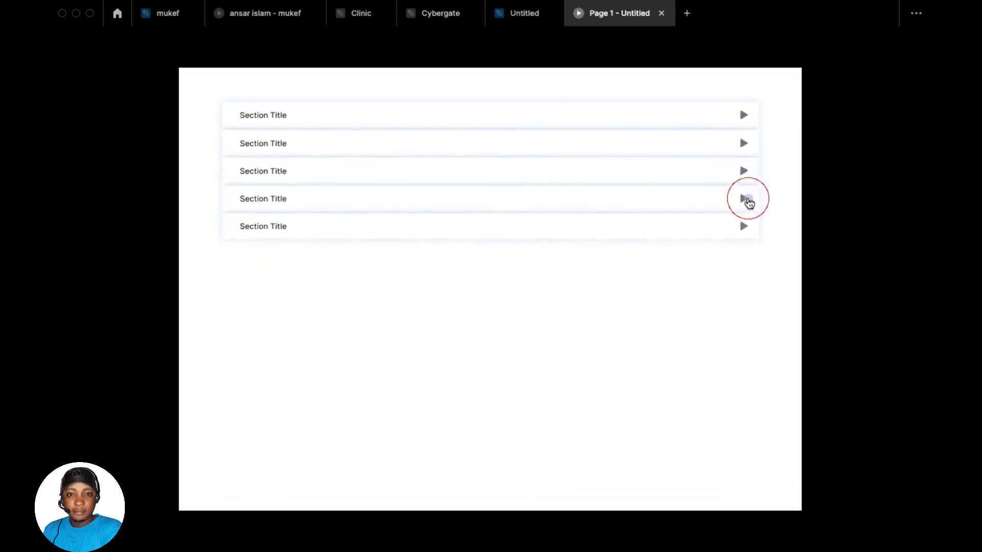
left_click(746, 201)
left_click(746, 200)
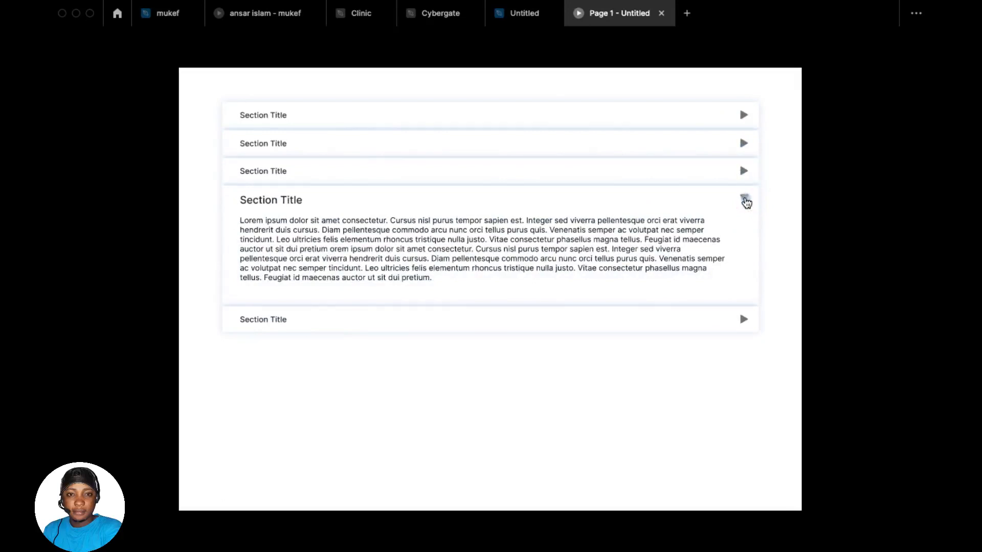
left_click(745, 201)
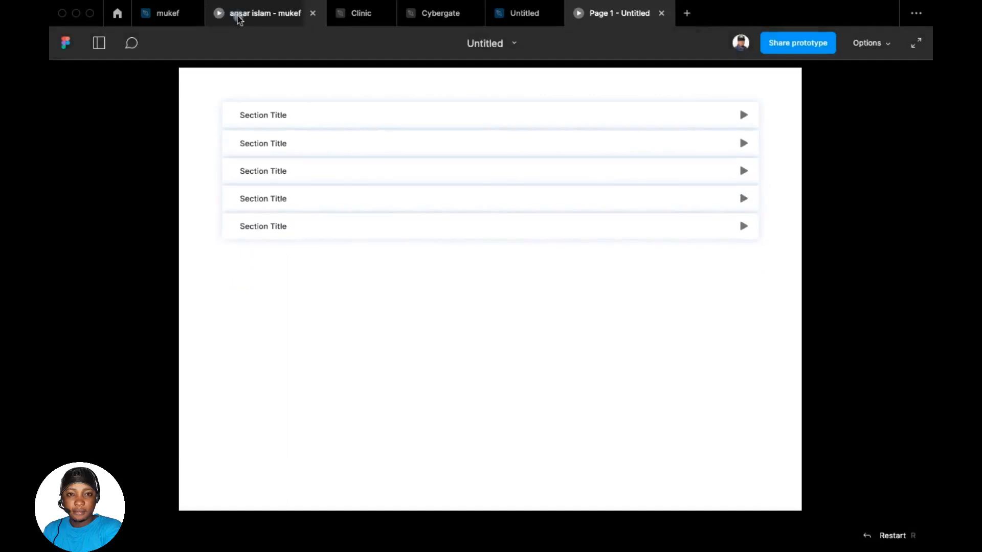
- Return to the design file and set the line height of the expand variant's Lorem ipsum paragraph to 26
left_click(521, 14)
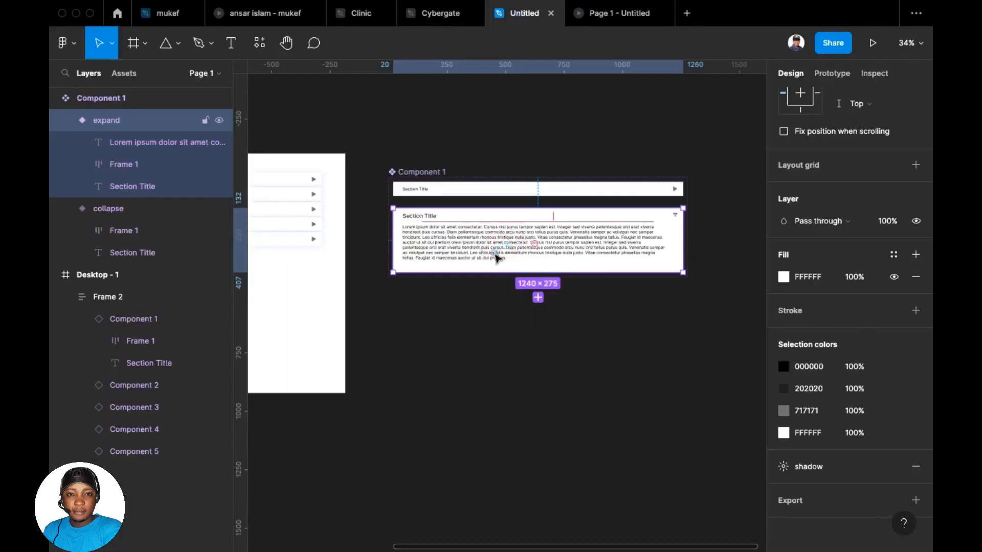
double_click(489, 255)
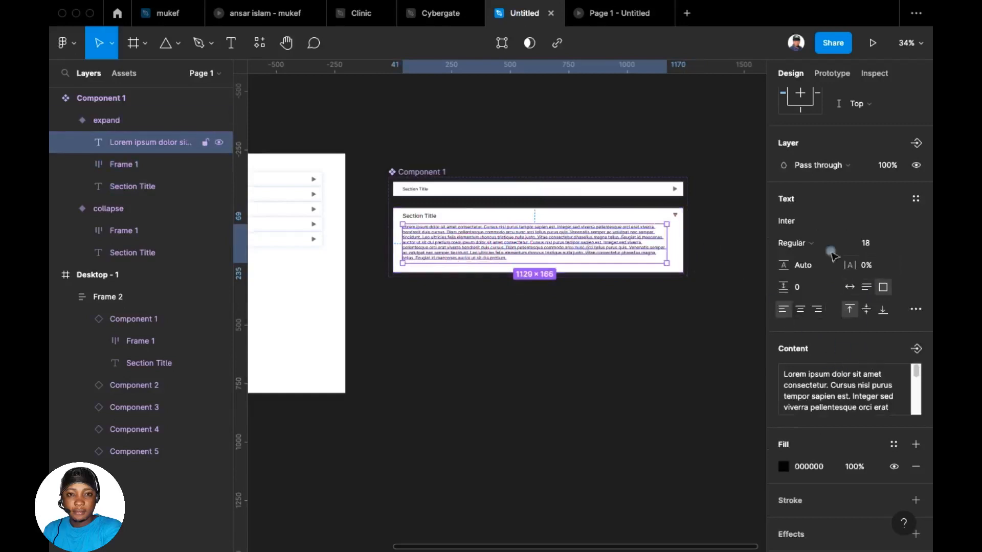
left_click(809, 270)
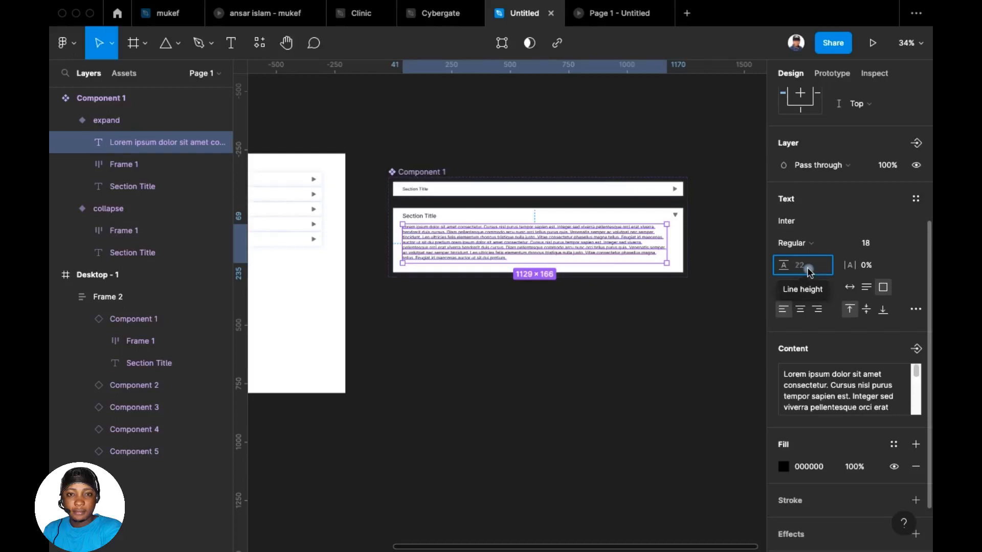
type("6")
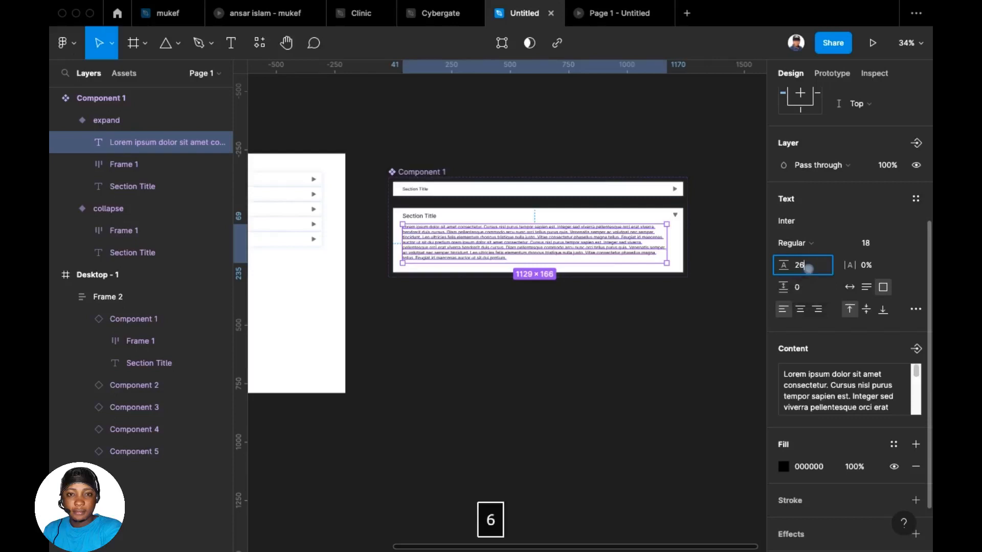
key("Return")
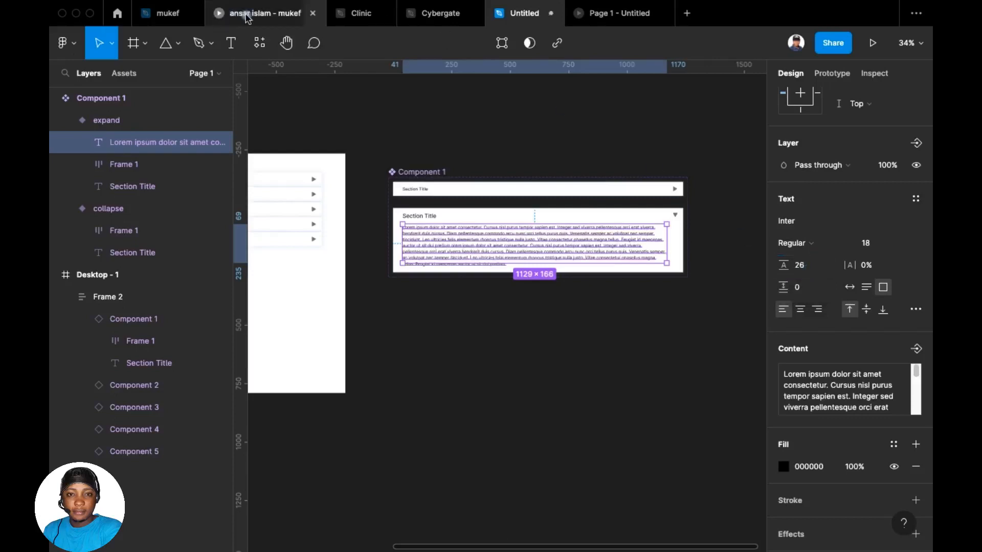
- Go back to the prototype and check the paragraph spacing by expanding and collapsing the second, fourth and fifth sections
left_click(615, 16)
left_click(740, 140)
left_click(742, 144)
left_click(745, 200)
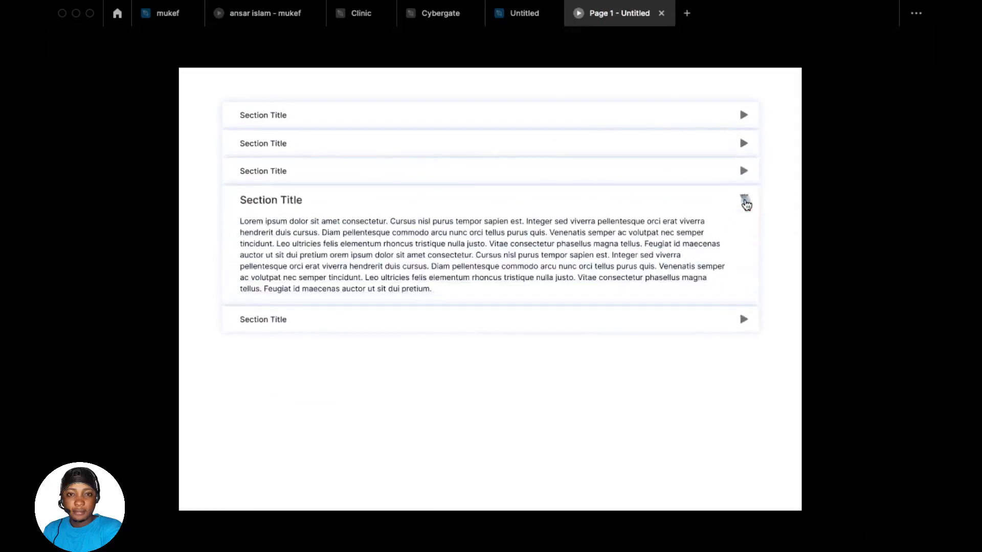
left_click(745, 200)
left_click(746, 226)
left_click(746, 227)
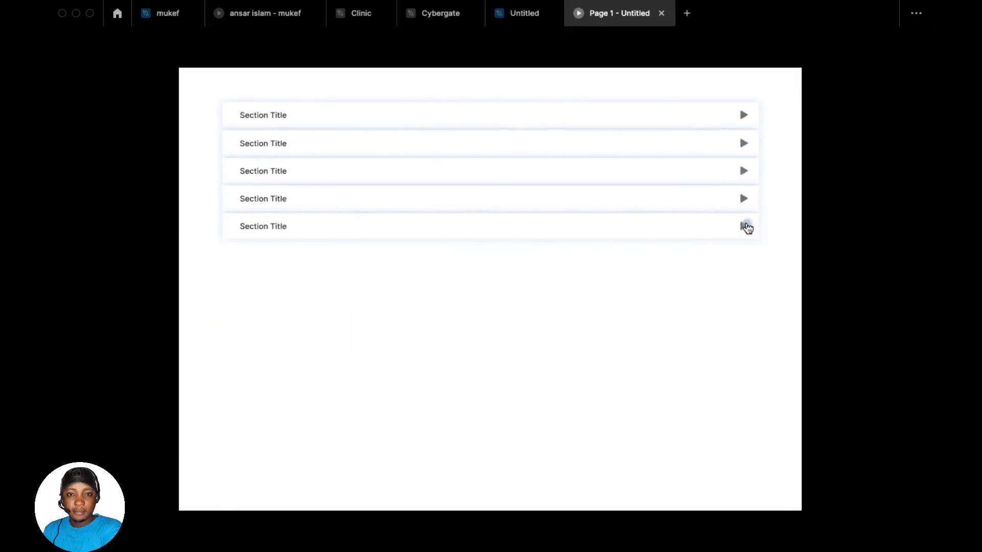